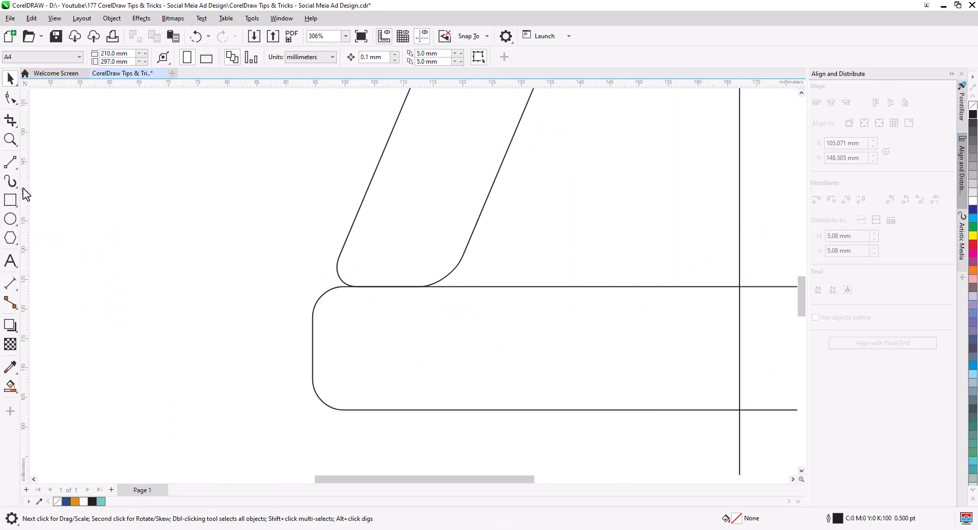
# - Draw a straight guide line spanning about 17 × 40 mm along the slanted bar's left edge, extending past the horizontal bar
pyautogui.click(11, 162)
pyautogui.moveTo(382, 153); pyautogui.dragTo(283, 389)
pyautogui.press('space')
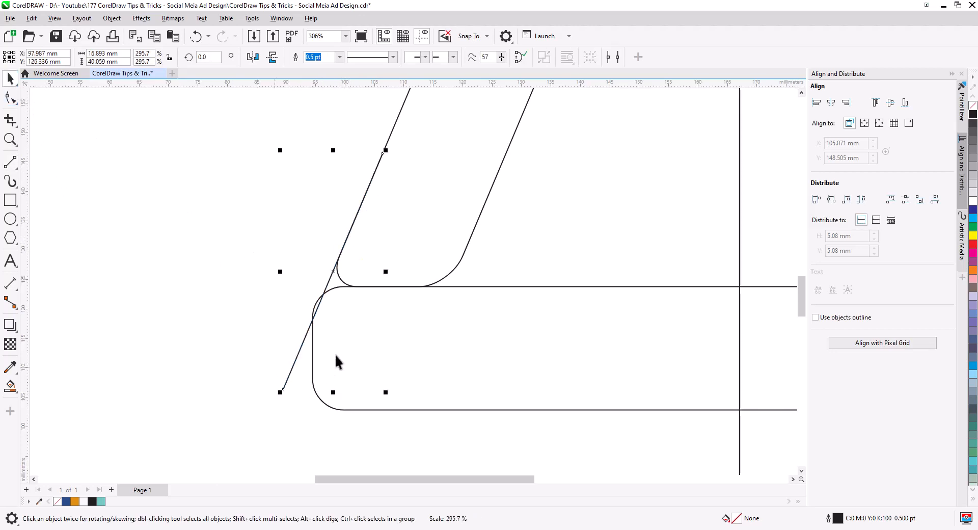
# - Move the horizontal rounded bar slightly right until its upper-left corner touches the guide line
pyautogui.click(328, 335)
pyautogui.scroll(3, 335, 325)
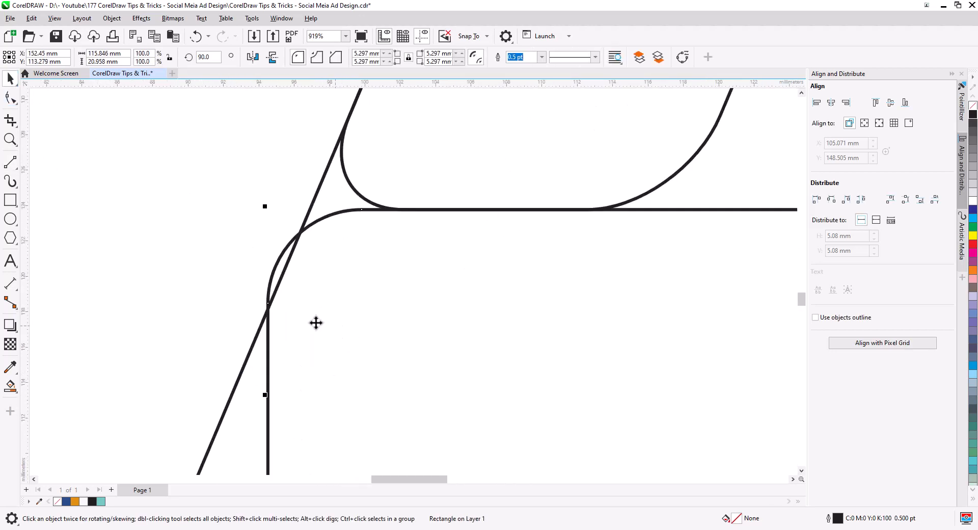
pyautogui.moveTo(266, 344); pyautogui.dragTo(283, 272)
pyautogui.scroll(-5, 319, 306)
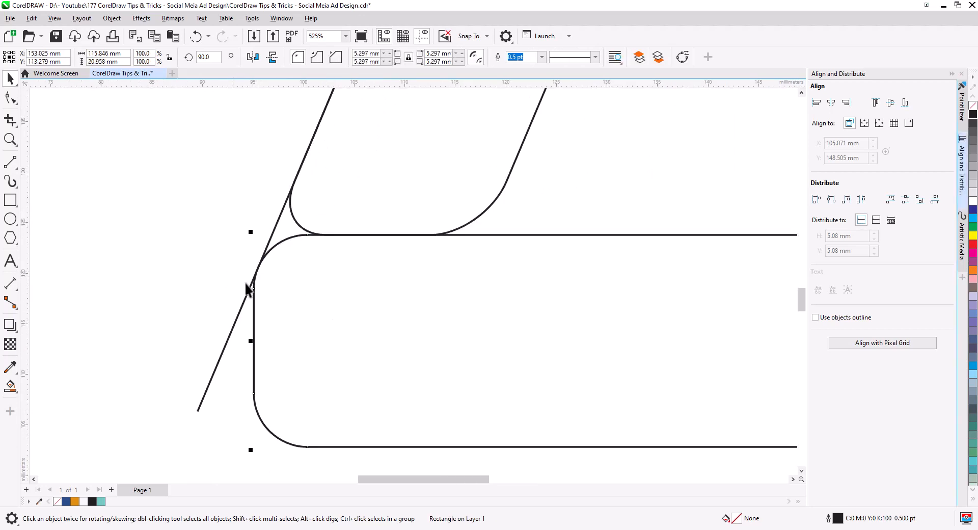
pyautogui.moveTo(311, 321); pyautogui.dragTo(283, 301)
# - Convert the horizontal rounded bar to curves and shorten it to about 66 mm by moving its right-end nodes inward
pyautogui.click(112, 17)
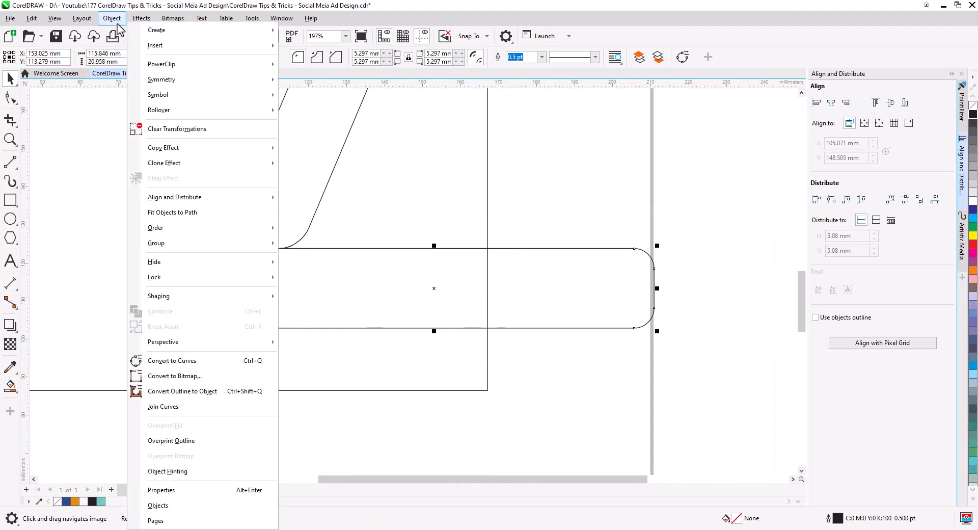
pyautogui.click(153, 401)
pyautogui.click(11, 98)
pyautogui.moveTo(560, 224); pyautogui.dragTo(693, 356)
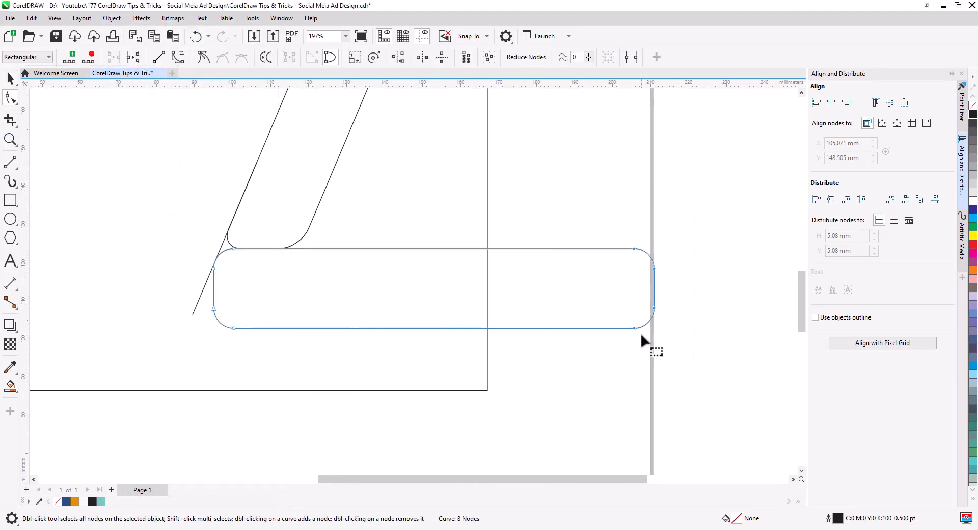
pyautogui.moveTo(634, 328); pyautogui.dragTo(441, 322)
# - Skew the horizontal bar's lower edge to the right, making it about 71 mm wide, and shift it left against the guide line
pyautogui.click(11, 78)
pyautogui.click(338, 328)
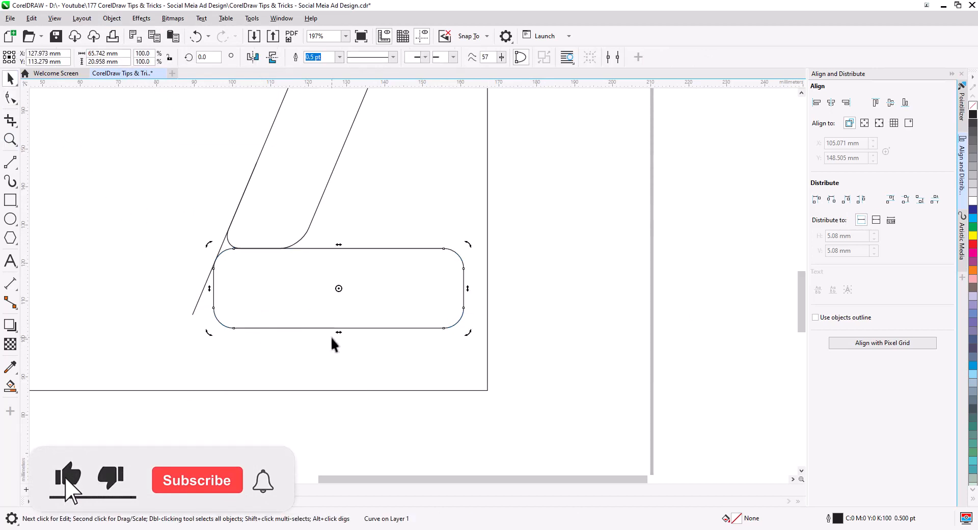
pyautogui.moveTo(339, 332); pyautogui.dragTo(377, 332)
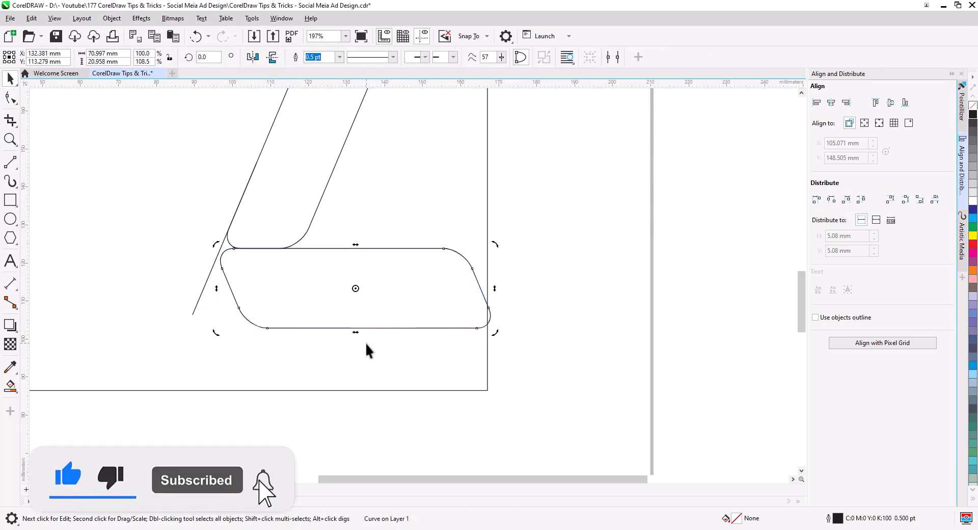
pyautogui.scroll(2, 296, 298)
pyautogui.scroll(2, 177, 234)
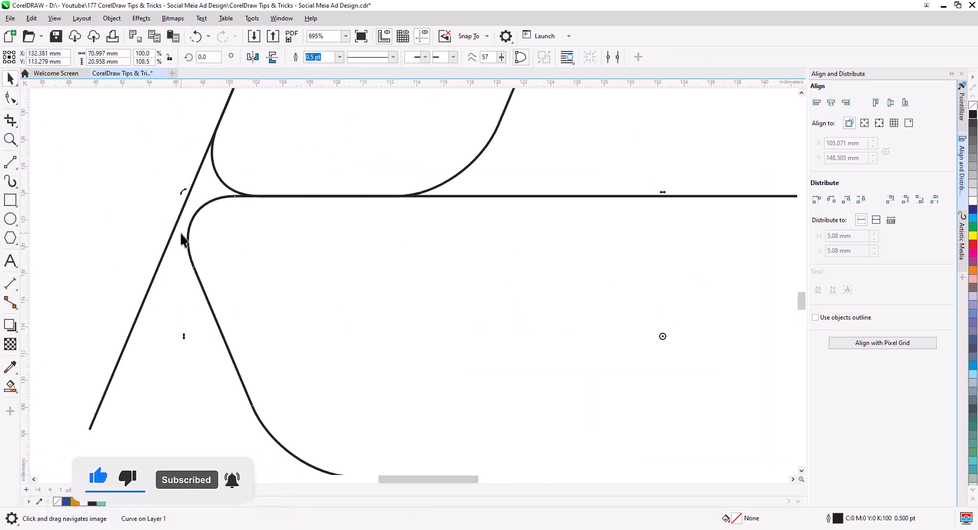
pyautogui.moveTo(186, 231); pyautogui.dragTo(174, 231)
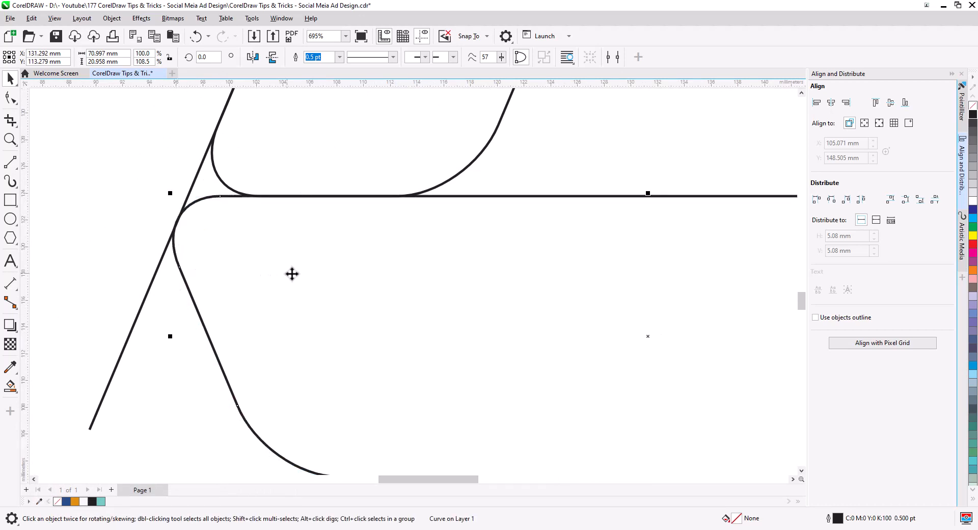
pyautogui.scroll(-7, 293, 273)
pyautogui.moveTo(381, 313); pyautogui.dragTo(345, 299)
# - Shorten the skewed bar by moving its right-end nodes left, so it ends inside the square frame
pyautogui.click(10, 99)
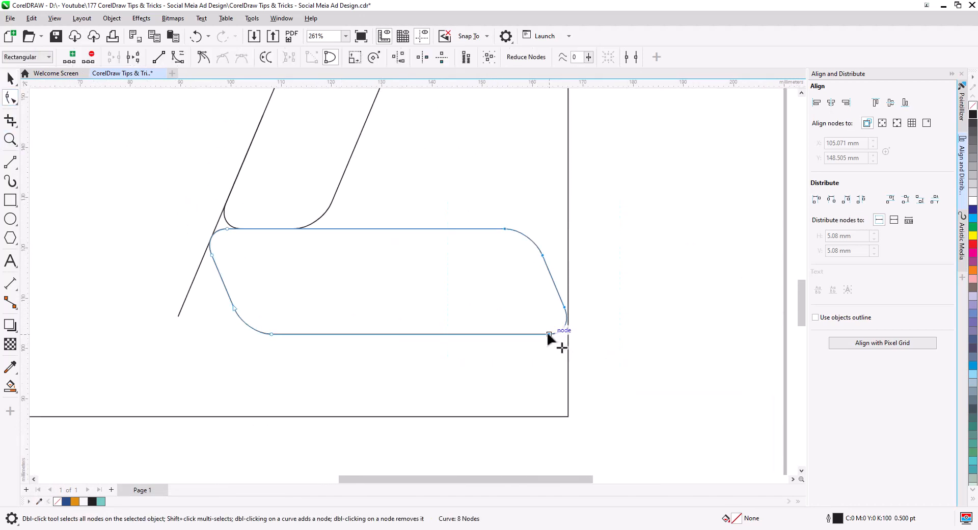
pyautogui.moveTo(548, 334)
pyautogui.mouseDown()
pyautogui.moveTo(520, 335)
pyautogui.moveTo(535, 333)
pyautogui.mouseUp()
pyautogui.click(10, 79)
# - Copy the upper slanted bar and place the duplicate directly beneath the right end of the skewed bar
pyautogui.moveTo(349, 168); pyautogui.dragTo(419, 399)
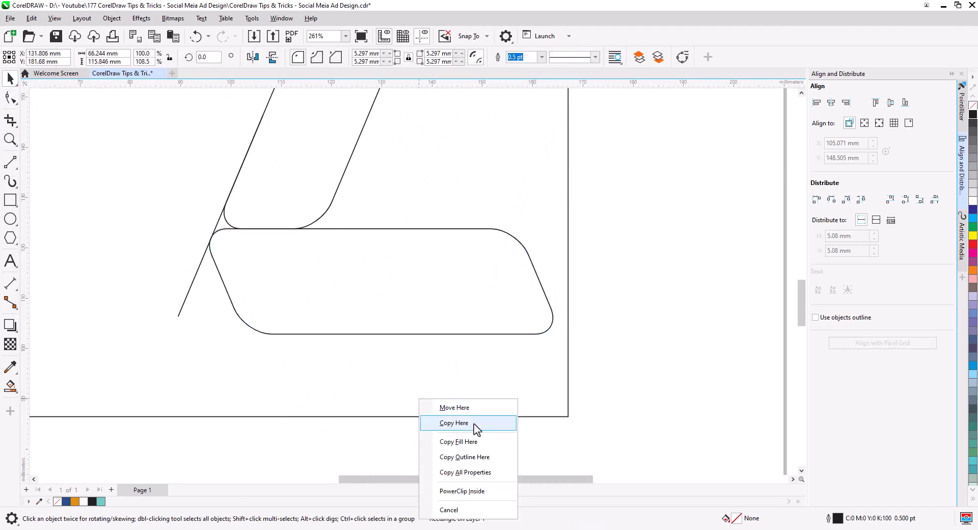
pyautogui.click(474, 424)
pyautogui.moveTo(518, 173); pyautogui.dragTo(449, 375)
pyautogui.moveTo(530, 153); pyautogui.dragTo(536, 335)
# - Draw a straight guide line along the skewed bar's right edge, extending past the lower bar's top corner
pyautogui.scroll(4, 493, 331)
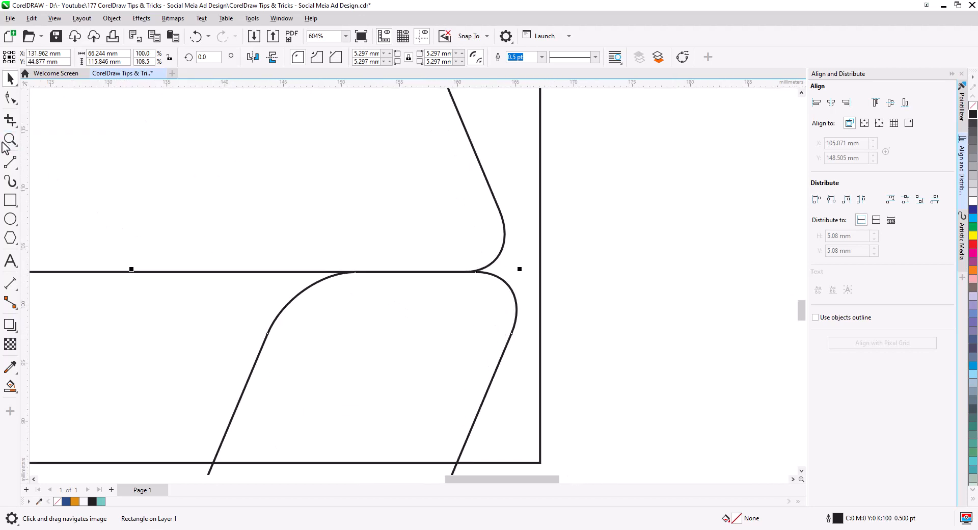
pyautogui.click(10, 162)
pyautogui.moveTo(448, 91); pyautogui.dragTo(552, 331)
pyautogui.click(10, 79)
# - Move the lower slanted bar right until its rounded top-right corner touches the new guide line
pyautogui.click(514, 294)
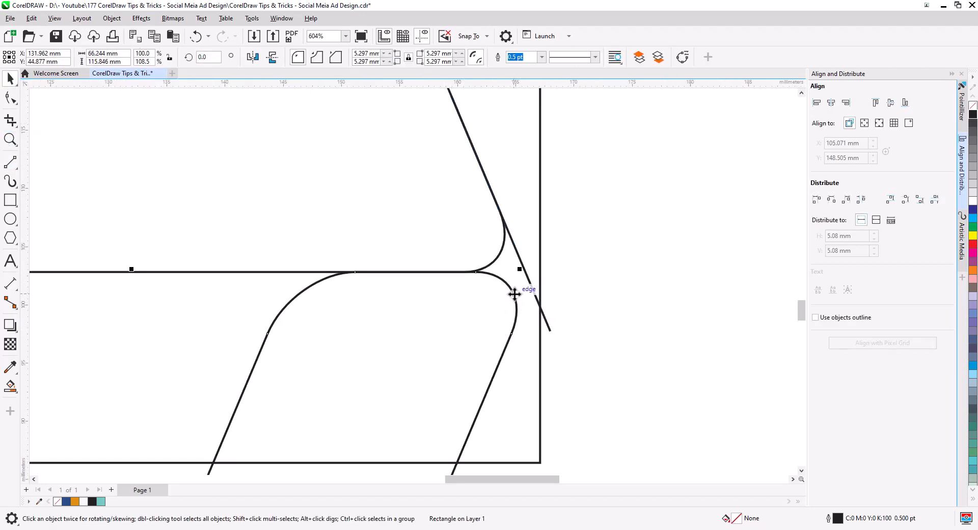
pyautogui.moveTo(514, 294); pyautogui.dragTo(535, 304)
pyautogui.press('Escape')
pyautogui.scroll(-2, 473, 258)
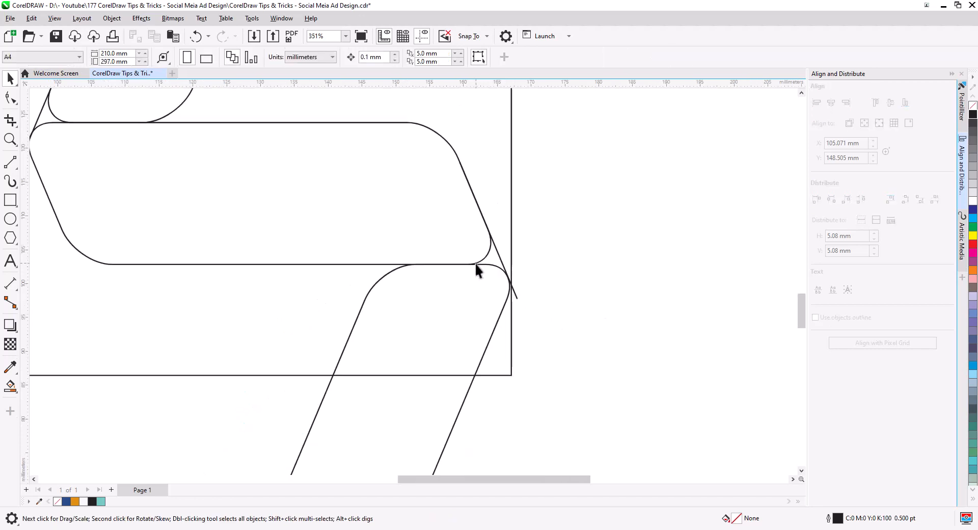
# - Scale the three bars and two guide lines down together to about 70 × 225 mm and reposition them over the square frame
pyautogui.scroll(-6, 474, 262)
pyautogui.moveTo(337, 151); pyautogui.dragTo(338, 152)
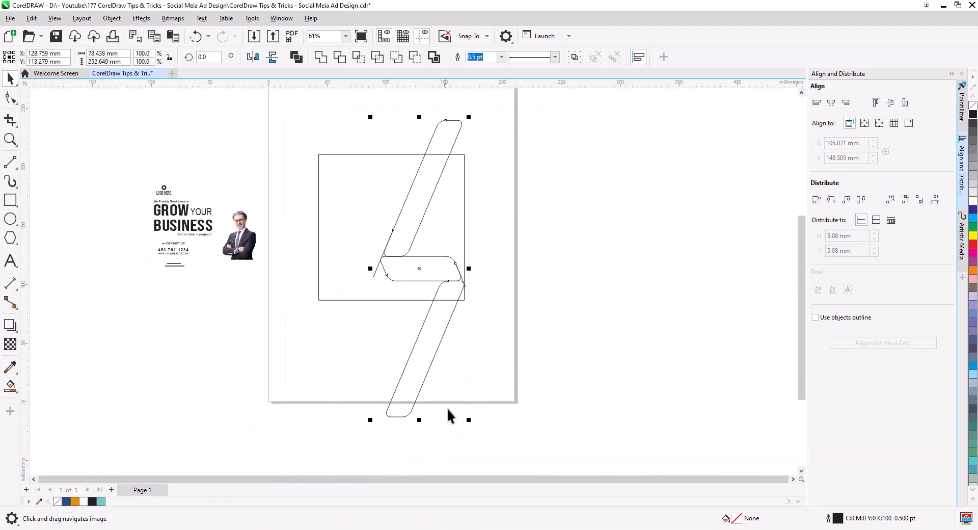
pyautogui.moveTo(464, 414); pyautogui.dragTo(461, 408)
pyautogui.moveTo(445, 264); pyautogui.dragTo(449, 275)
pyautogui.scroll(3, 453, 276)
pyautogui.scroll(4, 453, 276)
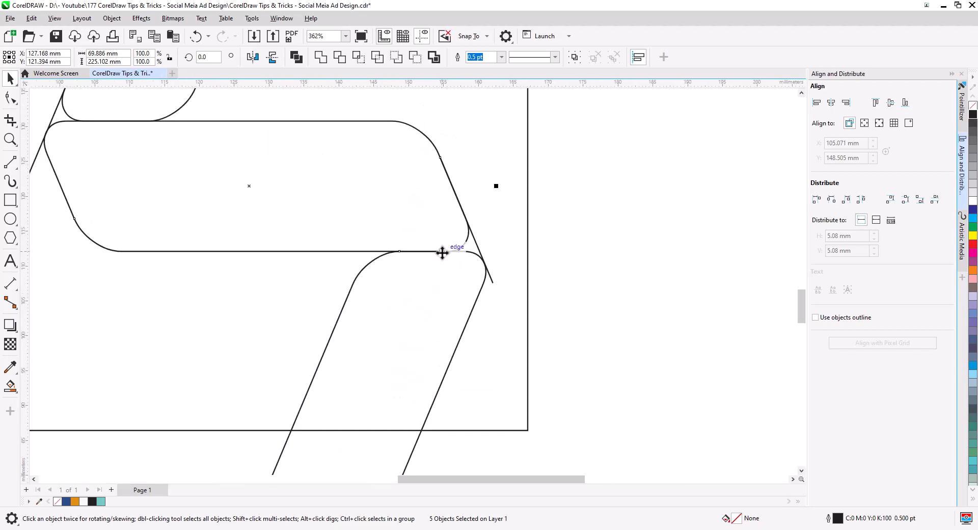
pyautogui.press('Escape')
# - Duplicate the left guide line onto the upper slanted bar's right edge so it crosses into the middle bar
pyautogui.scroll(-2, 368, 273)
pyautogui.moveTo(345, 228); pyautogui.dragTo(365, 301)
pyautogui.moveTo(355, 191); pyautogui.dragTo(346, 325)
pyautogui.moveTo(366, 180)
pyautogui.mouseDown()
pyautogui.moveTo(372, 276)
pyautogui.moveTo(428, 85)
pyautogui.mouseUp()
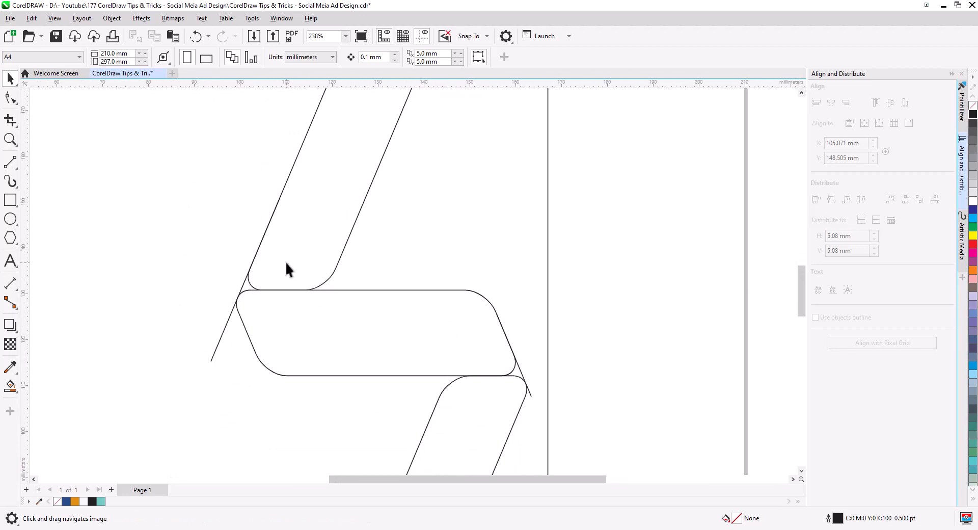
pyautogui.scroll(4, 275, 271)
pyautogui.moveTo(276, 297); pyautogui.dragTo(329, 265)
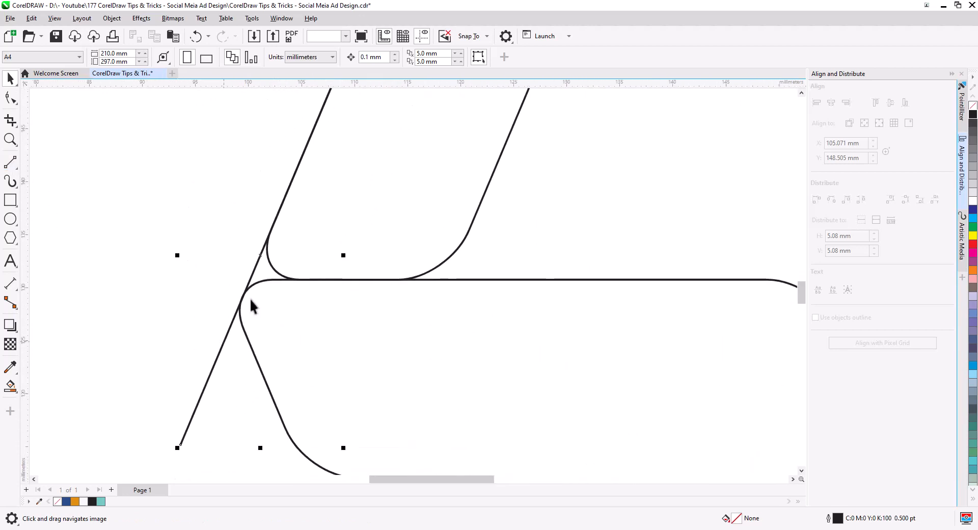
pyautogui.moveTo(262, 249); pyautogui.dragTo(467, 235)
pyautogui.click(494, 263)
pyautogui.scroll(-3, 494, 304)
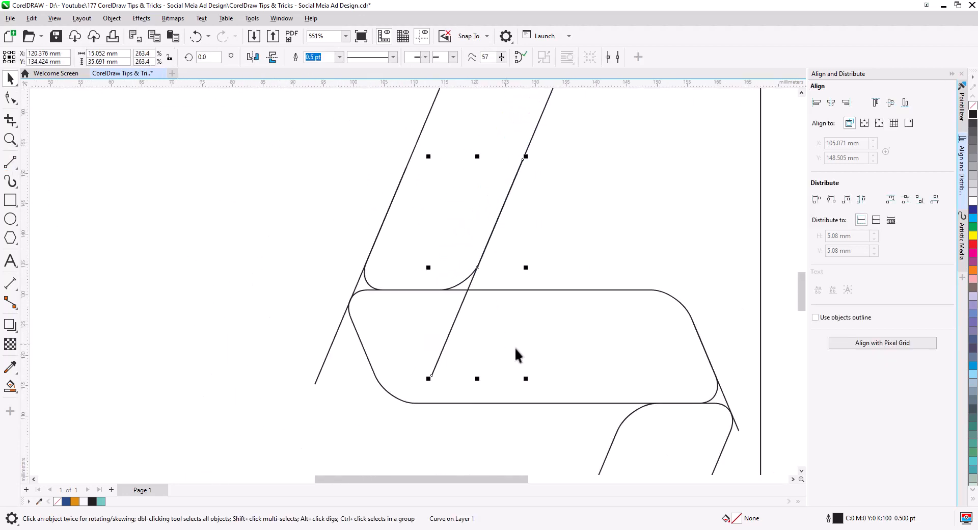
# - Place another copy of the guide line along the lower slanted bar's left edge, extending up across the middle bar
pyautogui.scroll(-3, 515, 352)
pyautogui.hscroll(3, 515, 351)
pyautogui.moveTo(374, 188); pyautogui.dragTo(461, 366)
pyautogui.click(510, 365)
pyautogui.scroll(1, 529, 354)
pyautogui.scroll(1, 531, 351)
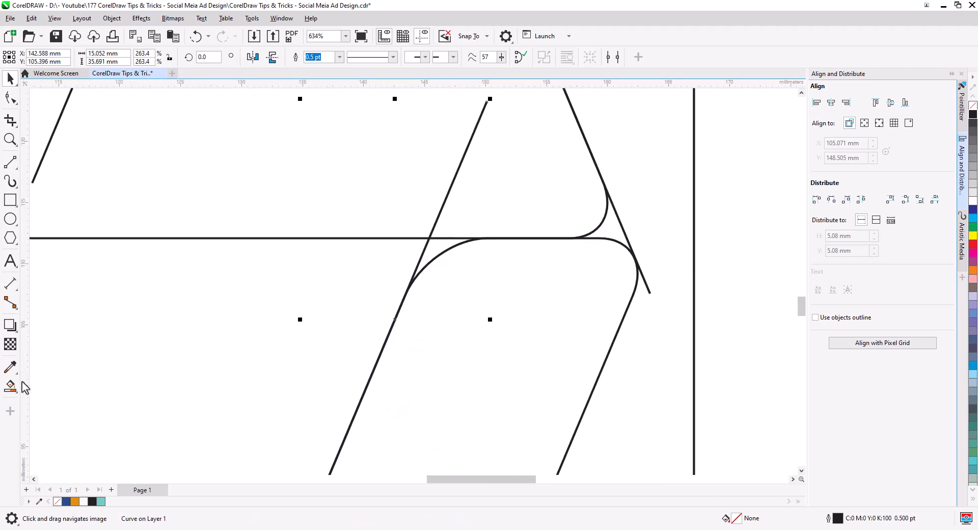
# - Smart Fill the lower bar and its upper-left corner gap with teal, and weld the two fills into one shape
pyautogui.click(11, 386)
pyautogui.click(434, 254)
pyautogui.click(601, 236)
pyautogui.hotkey('ctrl', 'z')
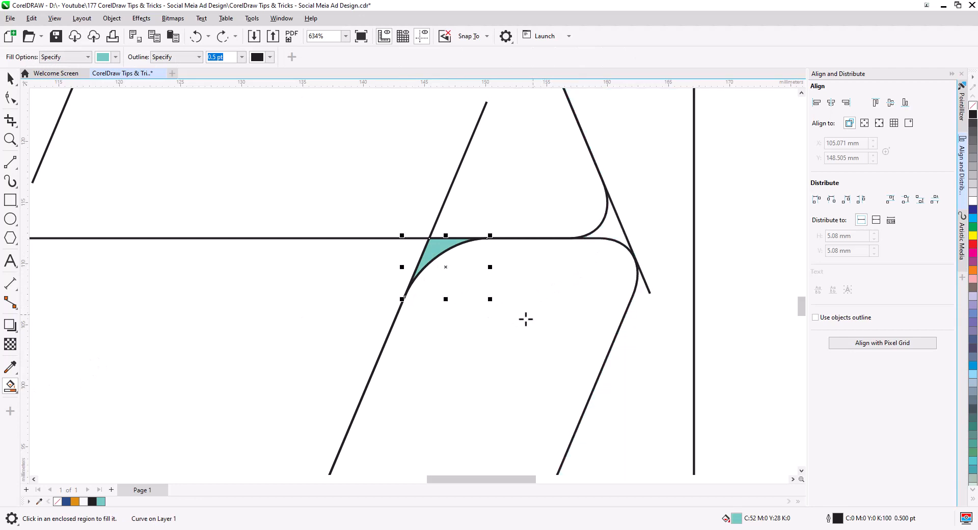
pyautogui.click(495, 333)
pyautogui.click(7, 84)
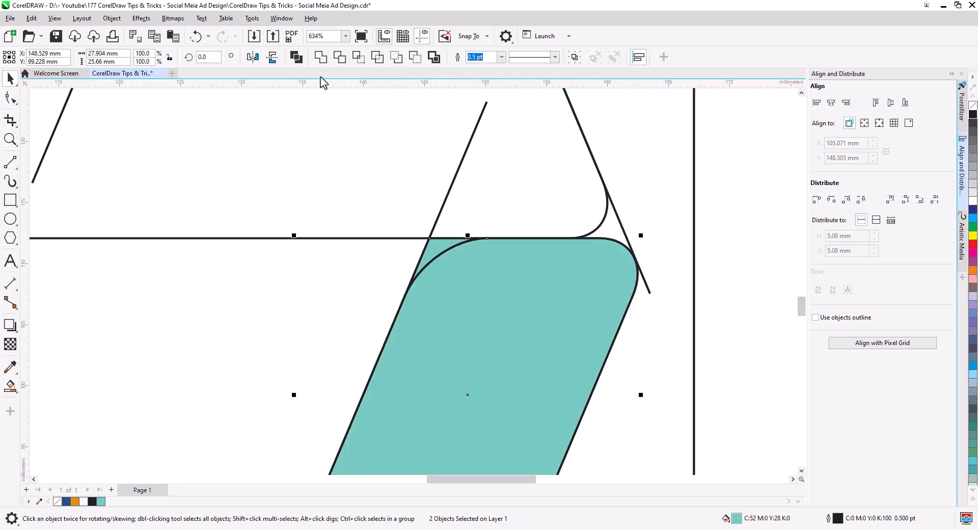
# - Set the outlines of the welded teal shape and the right guide line to Hairline
pyautogui.scroll(3, 638, 254)
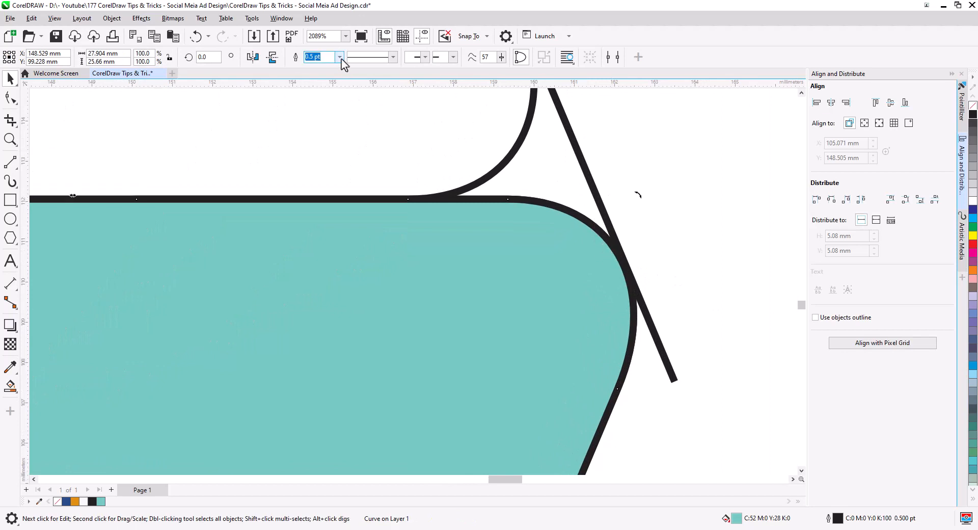
pyautogui.click(341, 59)
pyautogui.click(336, 75)
pyautogui.click(600, 211)
pyautogui.click(340, 58)
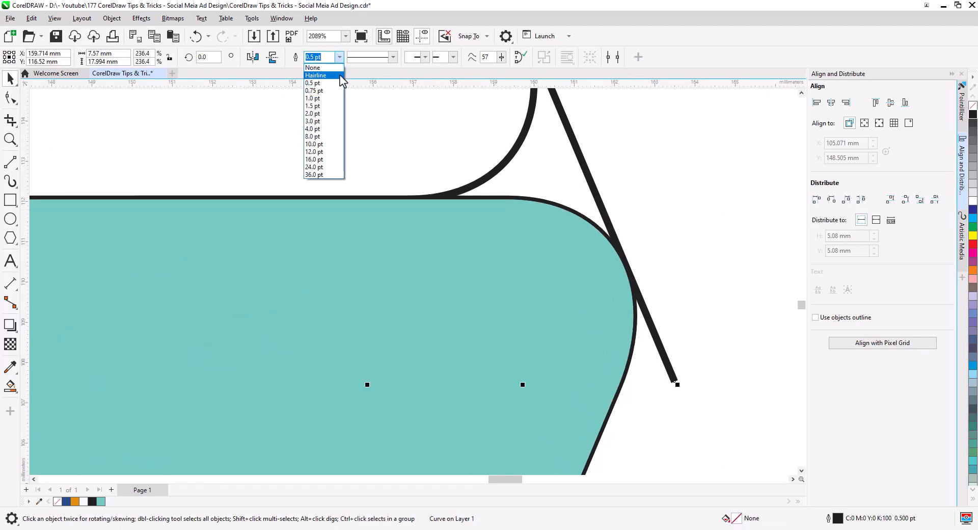
pyautogui.click(316, 75)
# - Delete the original lower bar outline behind the teal shape and nudge the teal shape against the right guide line
pyautogui.click(546, 226)
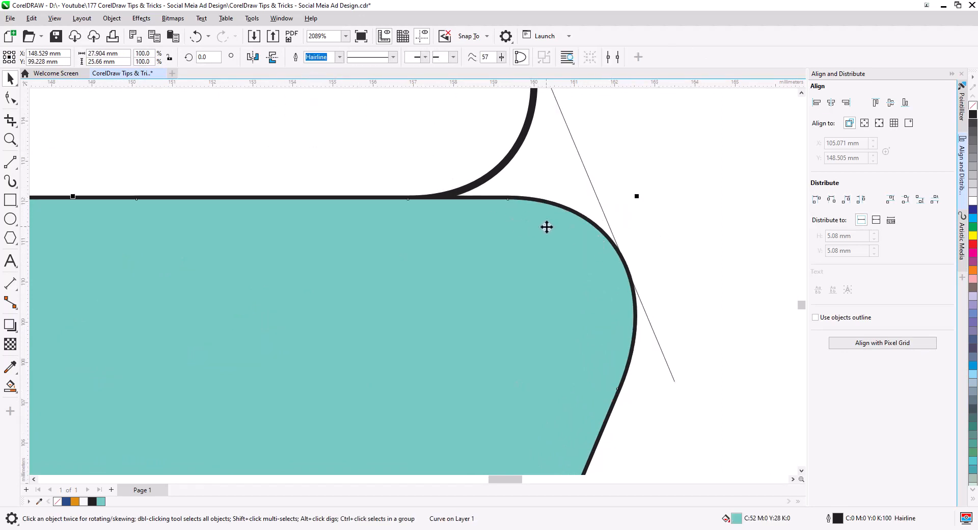
pyautogui.click(635, 303)
pyautogui.press('Delete')
pyautogui.click(620, 286)
pyautogui.moveTo(621, 282)
pyautogui.mouseDown()
pyautogui.moveTo(630, 282)
pyautogui.moveTo(627, 267)
pyautogui.mouseUp()
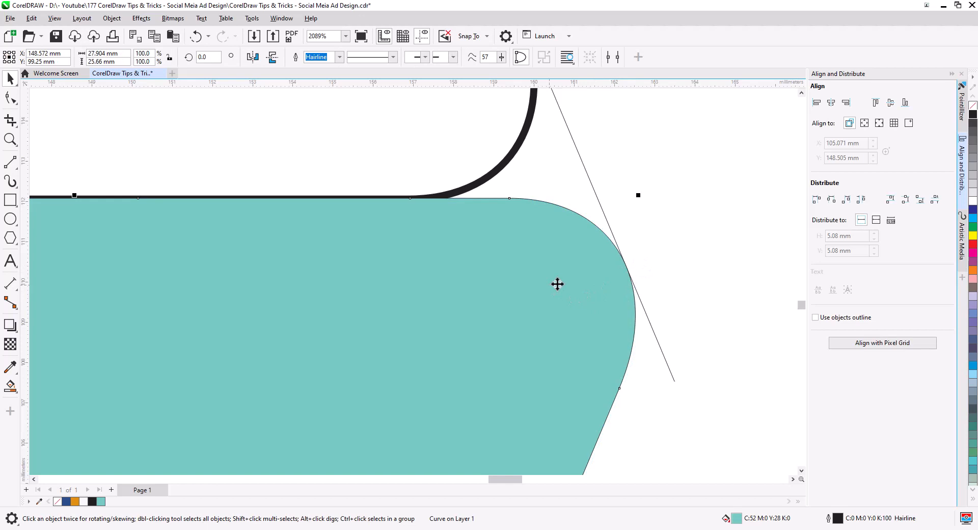
# - Smart Fill the middle bar and the corner gaps where it meets the lower and upper bars with teal
pyautogui.click(10, 385)
pyautogui.click(487, 192)
pyautogui.scroll(-3, 438, 196)
pyautogui.scroll(-2, 472, 317)
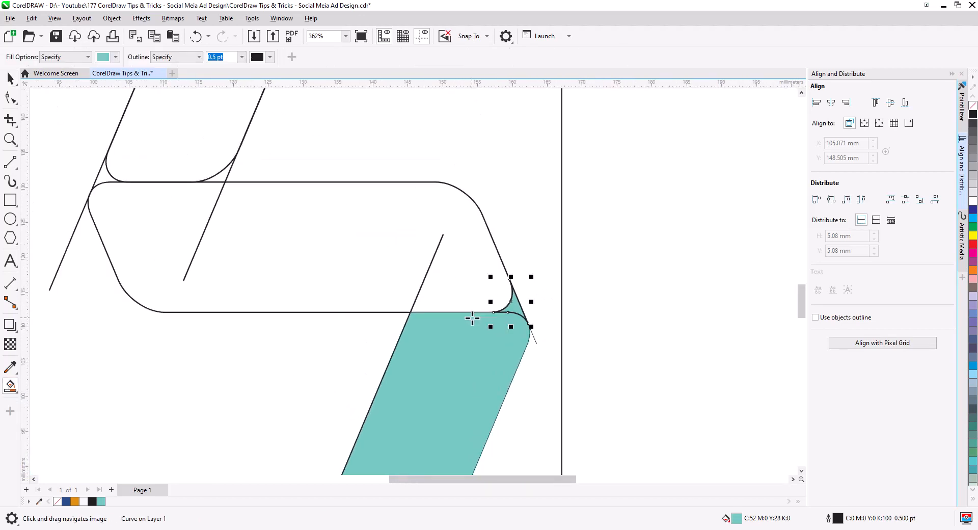
pyautogui.moveTo(472, 317); pyautogui.dragTo(520, 315)
pyautogui.click(498, 268)
pyautogui.moveTo(166, 207); pyautogui.dragTo(280, 268)
pyautogui.scroll(4, 259, 239)
pyautogui.click(268, 237)
pyautogui.press('space')
# - Weld the left and right corner gap fills to the teal middle bar
pyautogui.scroll(-4, 211, 267)
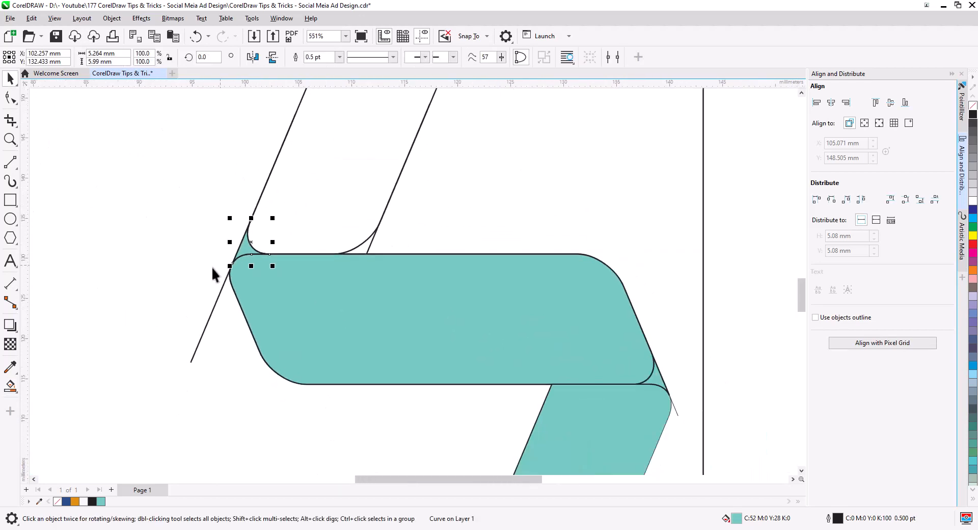
pyautogui.scroll(-2, 214, 269)
pyautogui.keyDown('shift'); pyautogui.click(276, 288); pyautogui.keyUp('shift')
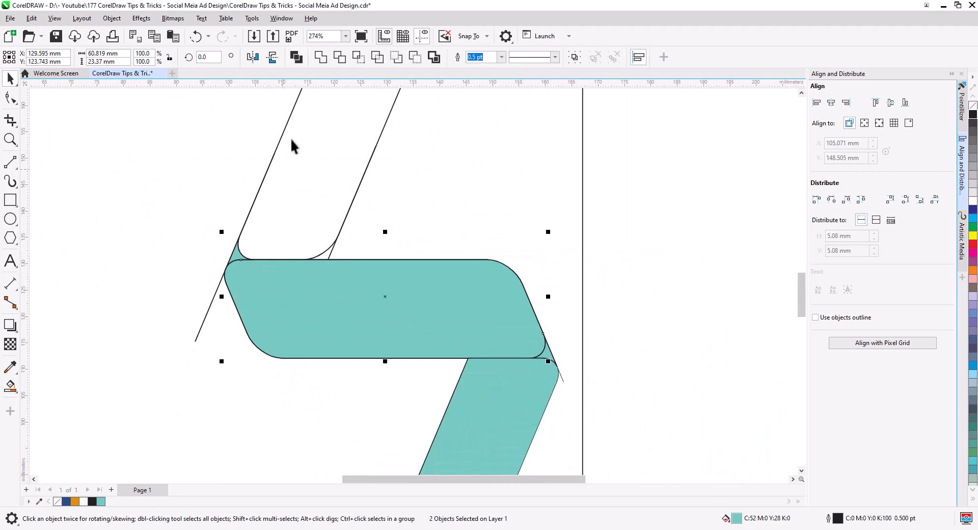
pyautogui.click(323, 58)
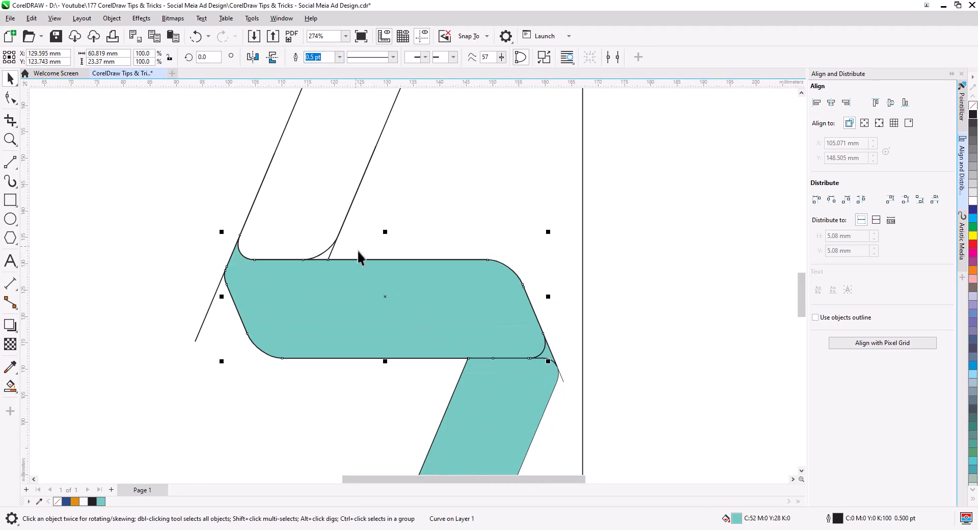
pyautogui.click(546, 356)
pyautogui.keyDown('shift'); pyautogui.click(499, 330); pyautogui.keyUp('shift')
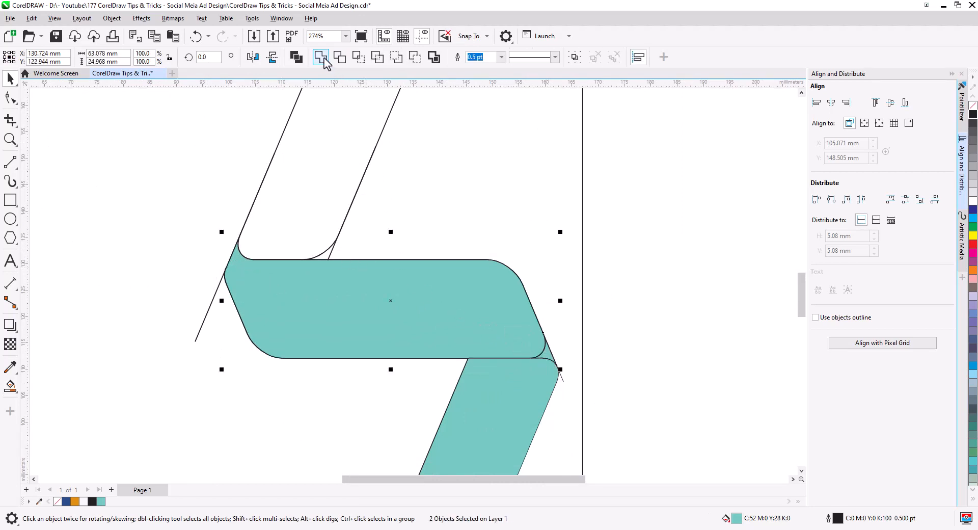
pyautogui.click(563, 376)
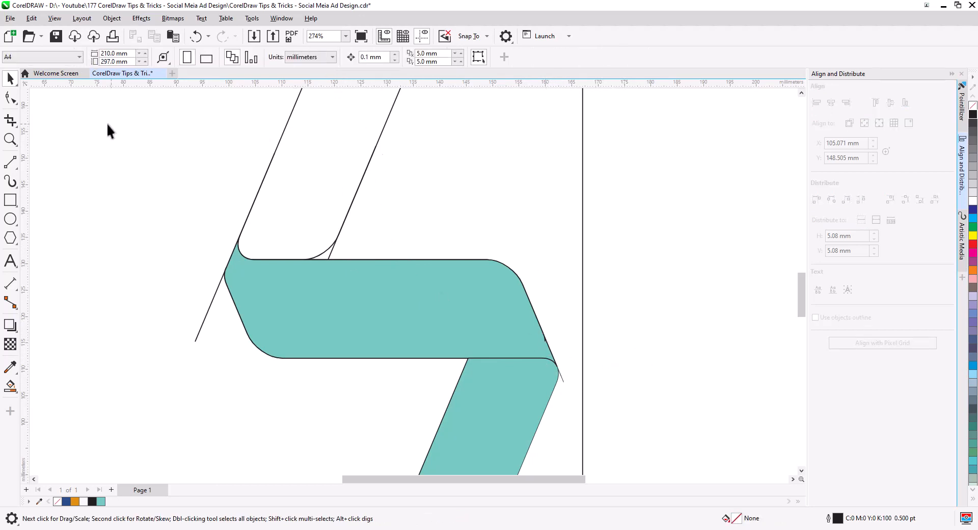
# - Smart Fill the upper slanted bar and the small gap at its lower-right corner with teal
pyautogui.moveTo(272, 218); pyautogui.dragTo(238, 362)
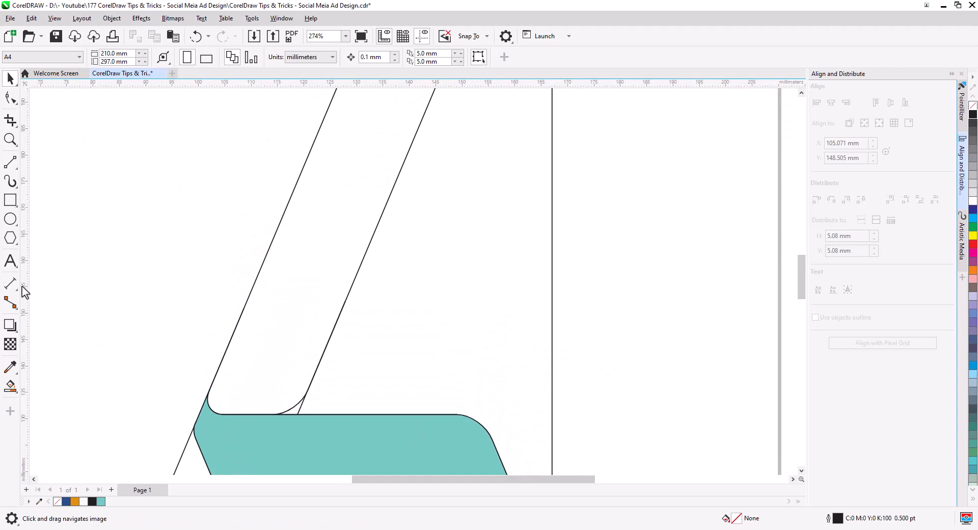
pyautogui.click(10, 389)
pyautogui.click(266, 331)
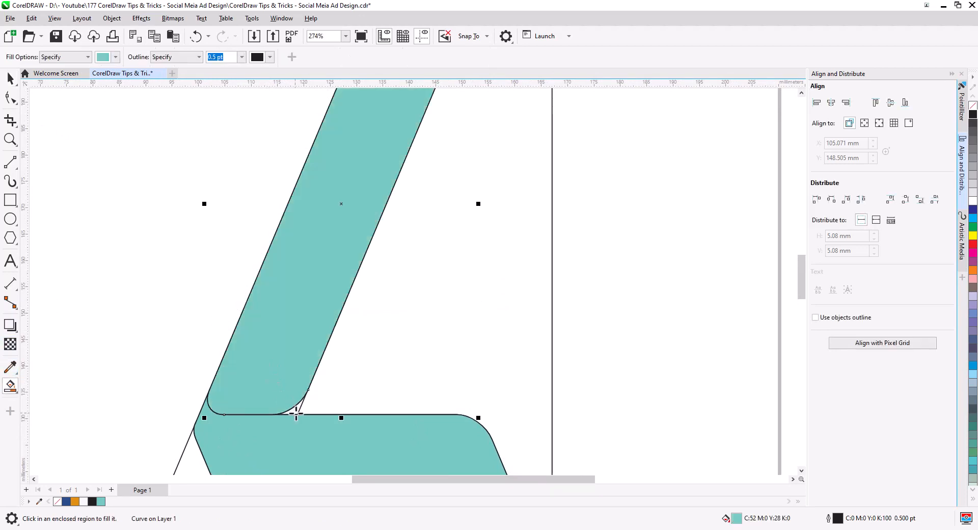
pyautogui.click(295, 411)
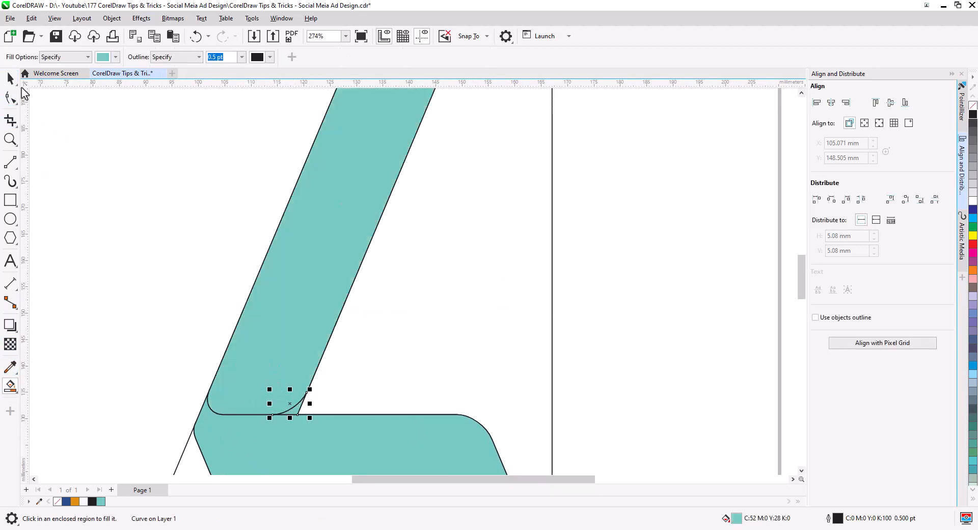
# - Weld the lower-right corner gap fill to the teal upper slanted bar
pyautogui.press('space')
pyautogui.keyDown('shift'); pyautogui.click(323, 251); pyautogui.keyUp('shift')
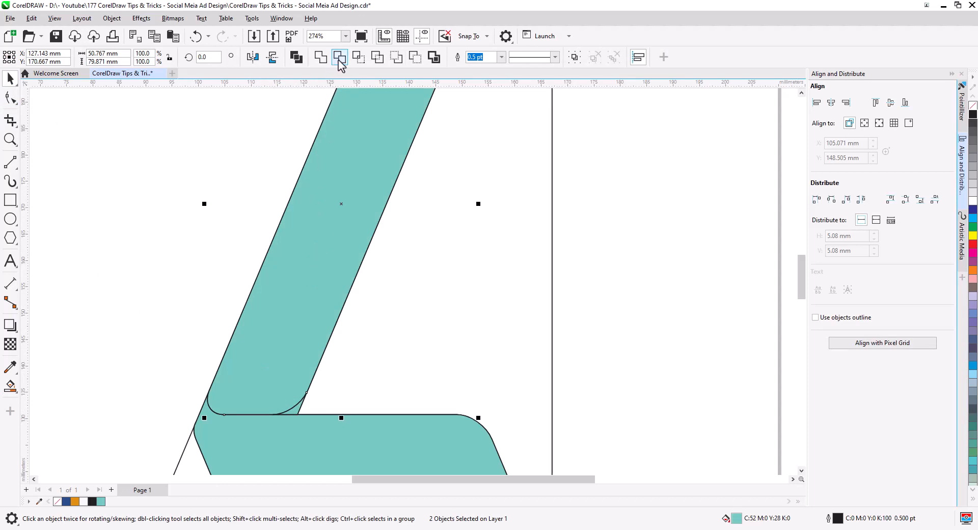
pyautogui.click(322, 57)
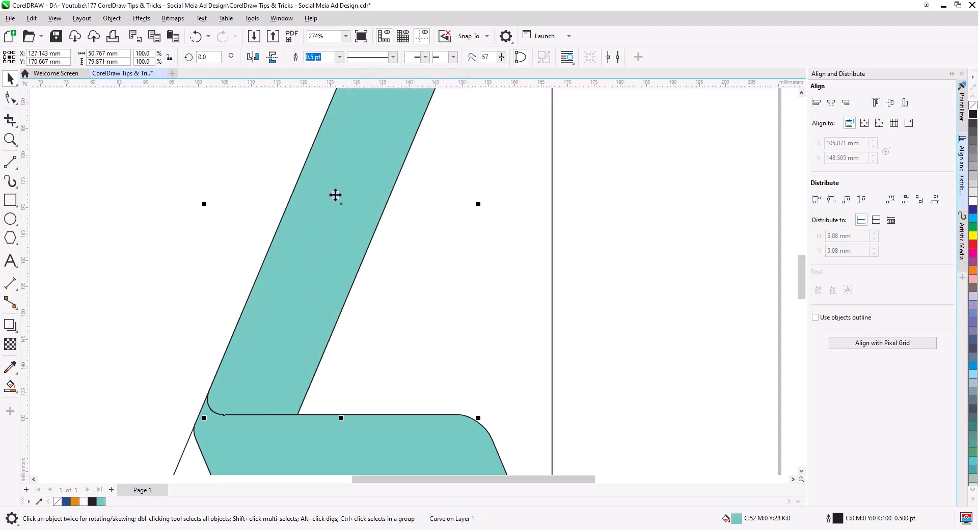
# - Delete the teal upper slanted bar together with its rounded outline and the slanted line beside it
pyautogui.click(587, 301)
pyautogui.scroll(-4, 323, 326)
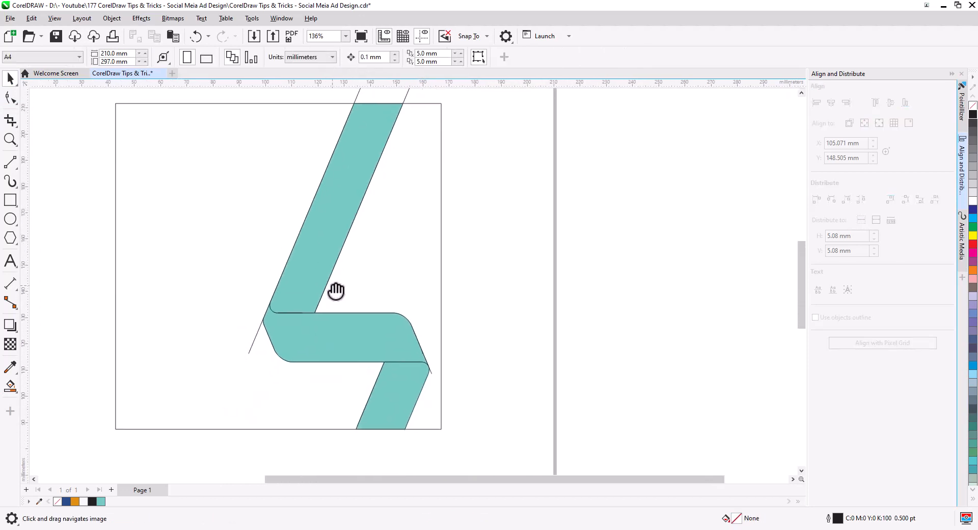
pyautogui.scroll(4, 320, 297)
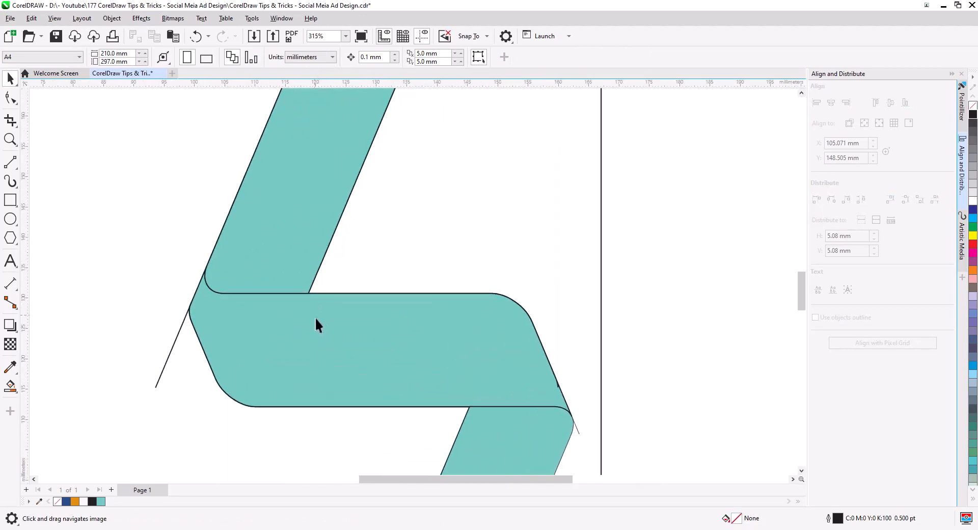
pyautogui.click(225, 182)
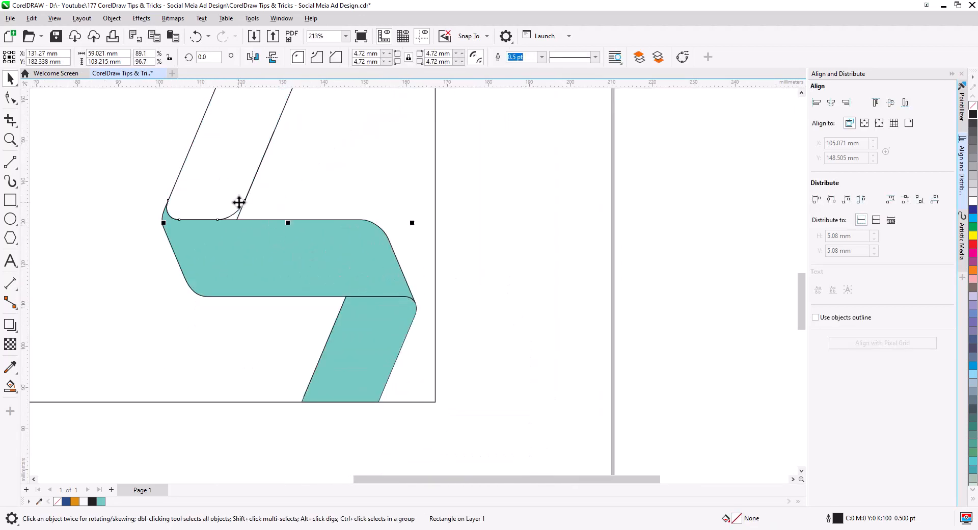
pyautogui.press('Delete')
pyautogui.click(239, 210)
pyautogui.press('Delete')
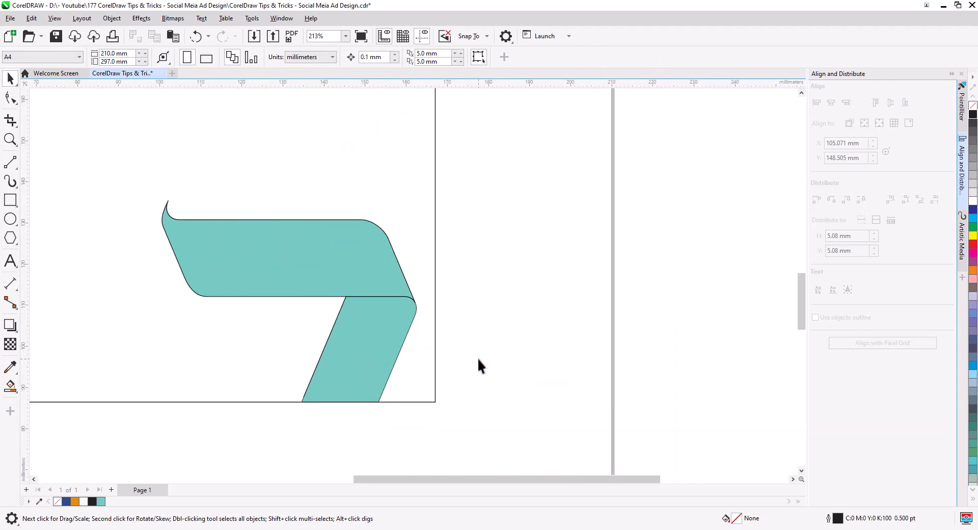
# - Select the teal middle and lower bars and place a duplicate of them higher and further left
pyautogui.moveTo(482, 394); pyautogui.dragTo(531, 395)
pyautogui.moveTo(180, 175); pyautogui.dragTo(178, 175)
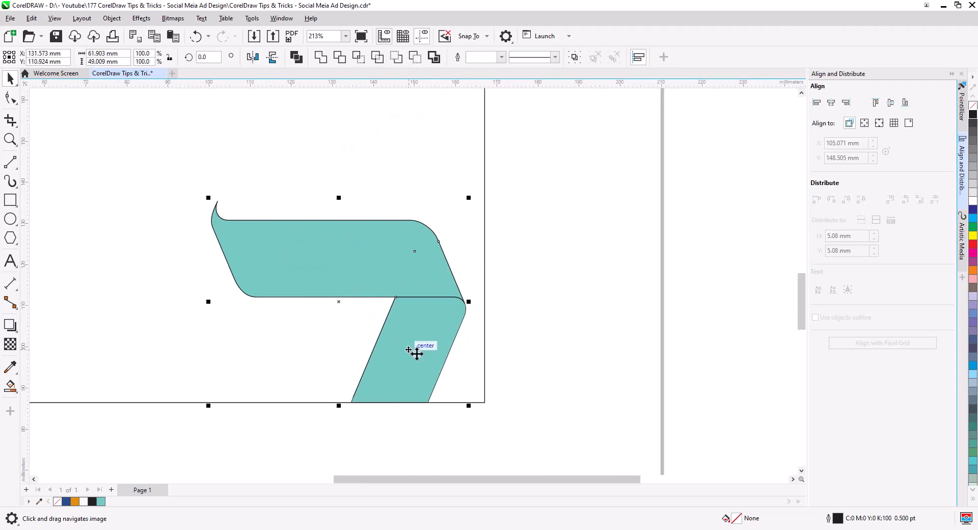
pyautogui.moveTo(439, 372); pyautogui.dragTo(389, 219)
pyautogui.click(418, 243)
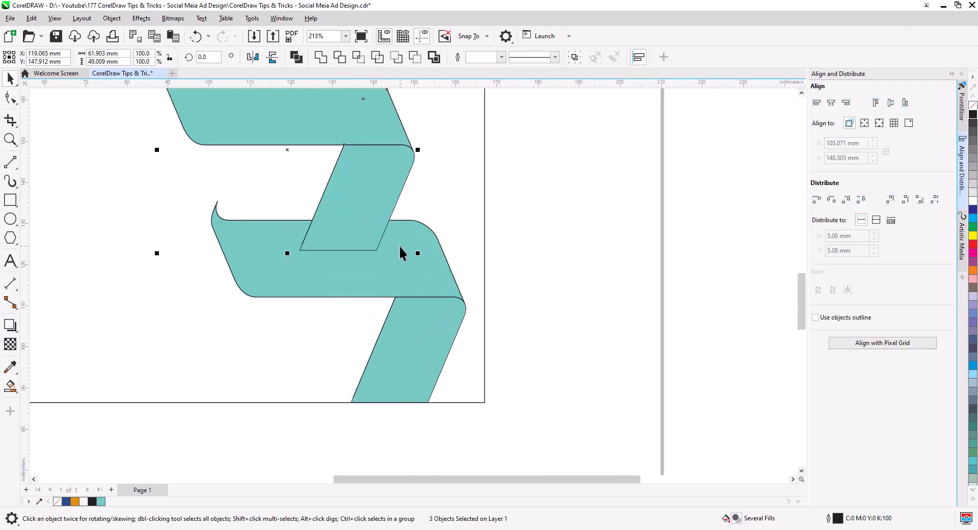
# - Mirror the duplicated bars vertically and horizontally and move them so their middle bar overlaps the original one
pyautogui.click(272, 56)
pyautogui.click(253, 57)
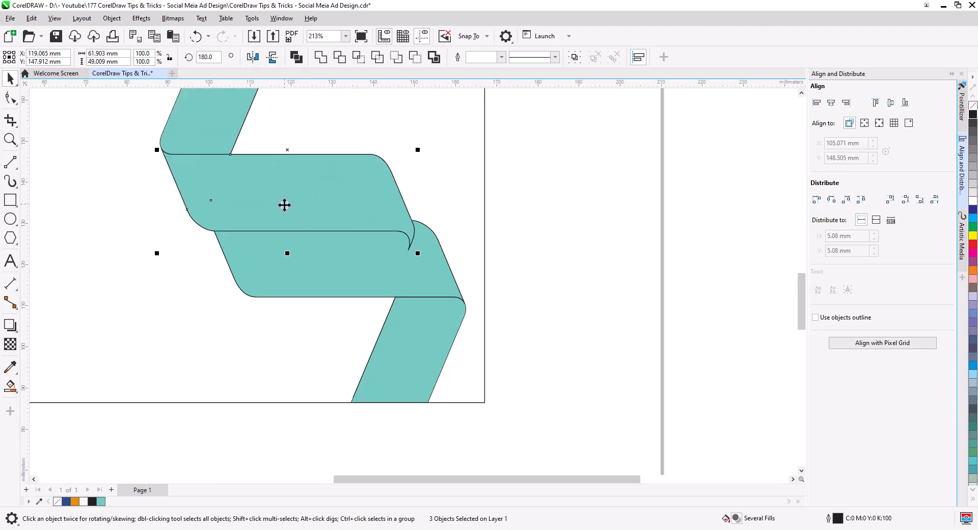
pyautogui.moveTo(284, 205); pyautogui.dragTo(354, 267)
pyautogui.moveTo(286, 293); pyautogui.dragTo(331, 359)
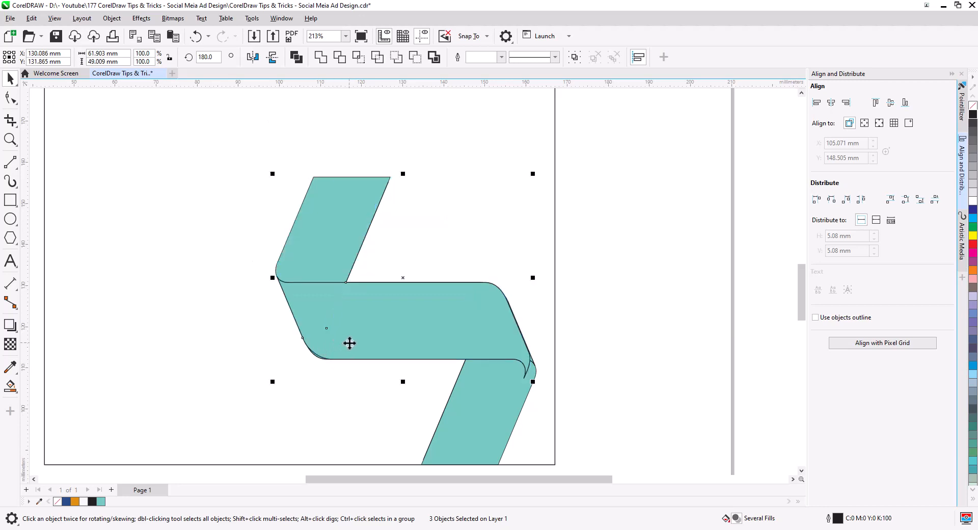
# - Give the flipped copy of the middle bar a red outline and no fill
pyautogui.scroll(-3, 360, 342)
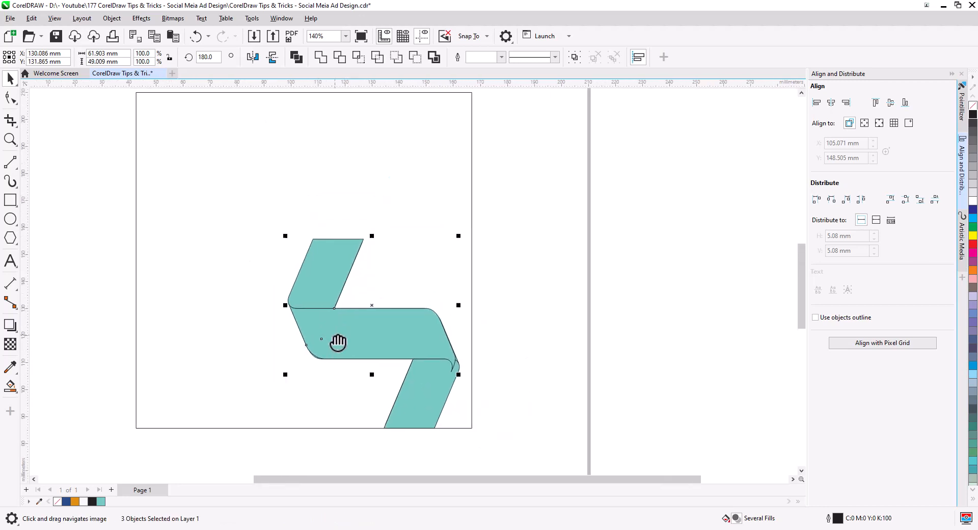
pyautogui.scroll(8, 314, 365)
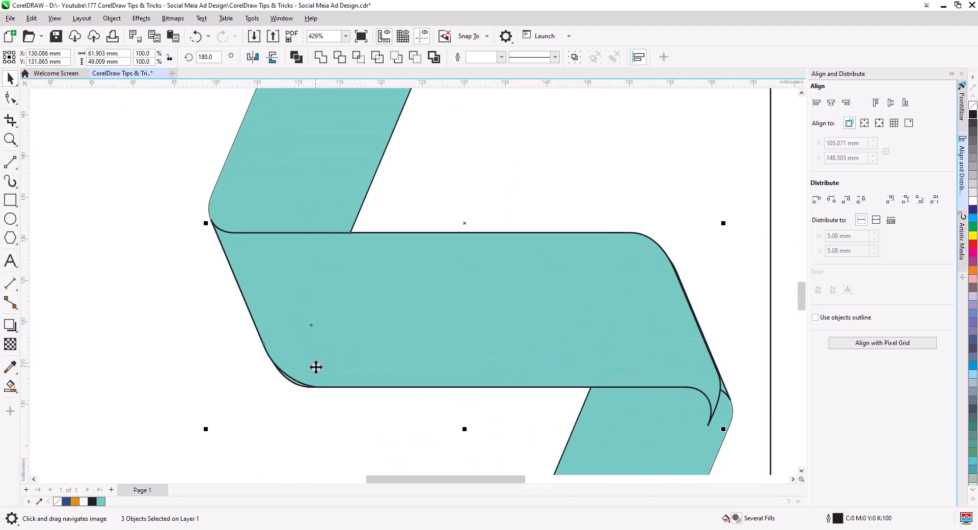
pyautogui.scroll(-3, 317, 370)
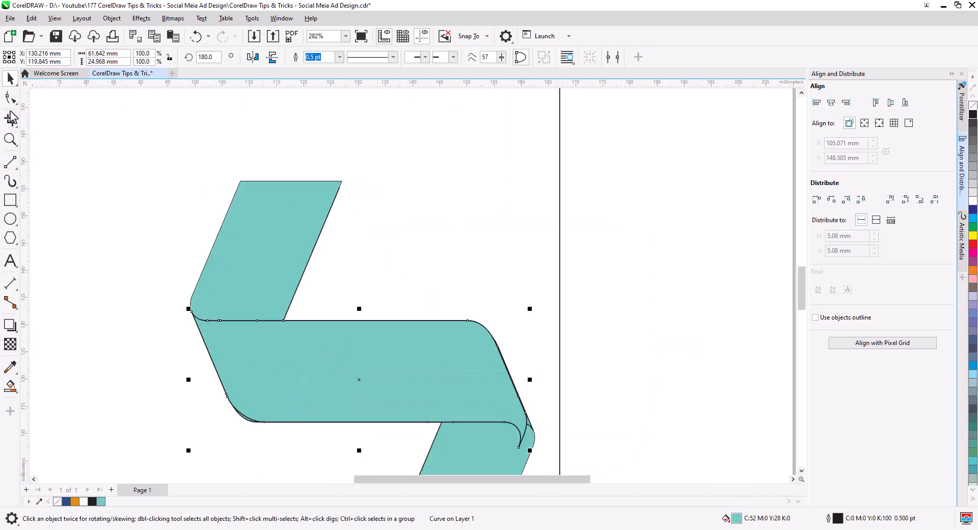
pyautogui.click(11, 97)
pyautogui.click(274, 339)
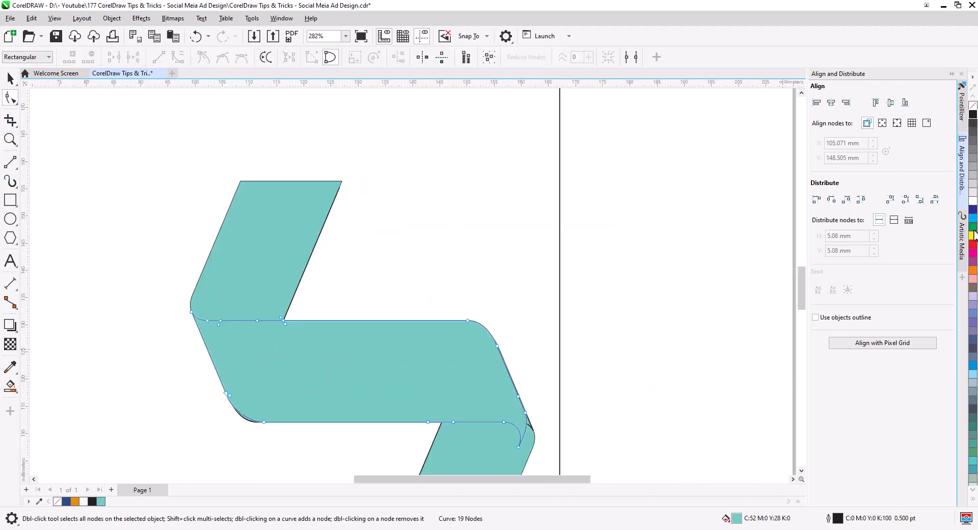
pyautogui.rightClick(973, 247)
pyautogui.click(973, 105)
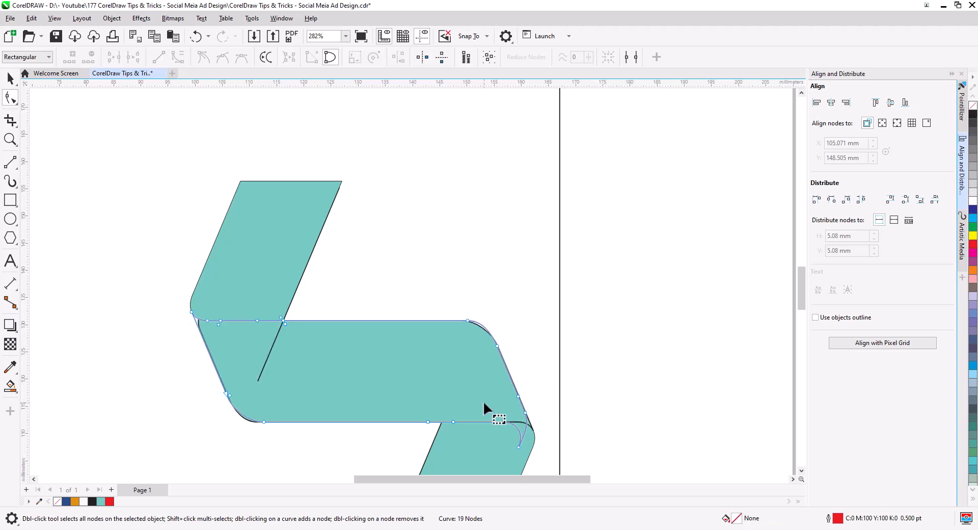
# - Delete the tip node of the red shape's curved tail at its lower-right corner and convert that segment to a straight line
pyautogui.scroll(4, 483, 402)
pyautogui.moveTo(476, 409); pyautogui.dragTo(487, 315)
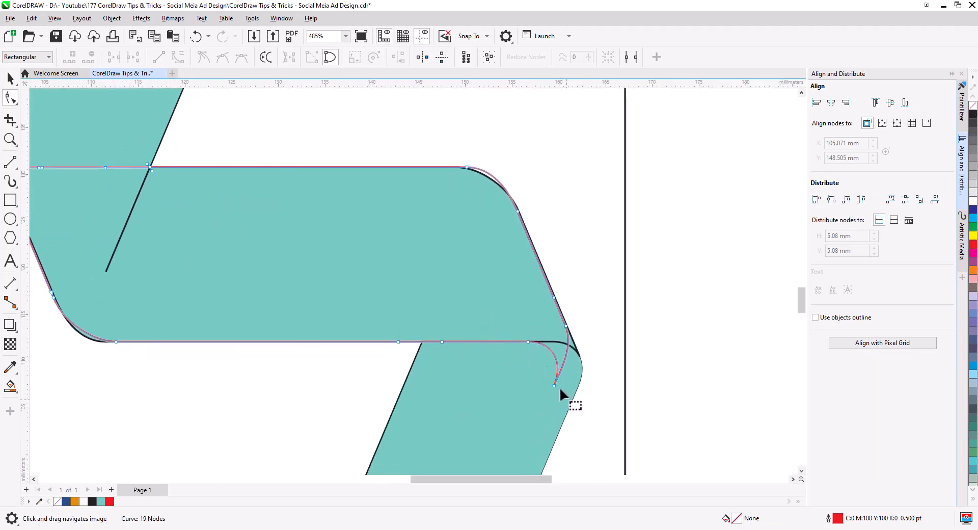
pyautogui.click(554, 386)
pyautogui.scroll(1, 553, 384)
pyautogui.press('Delete')
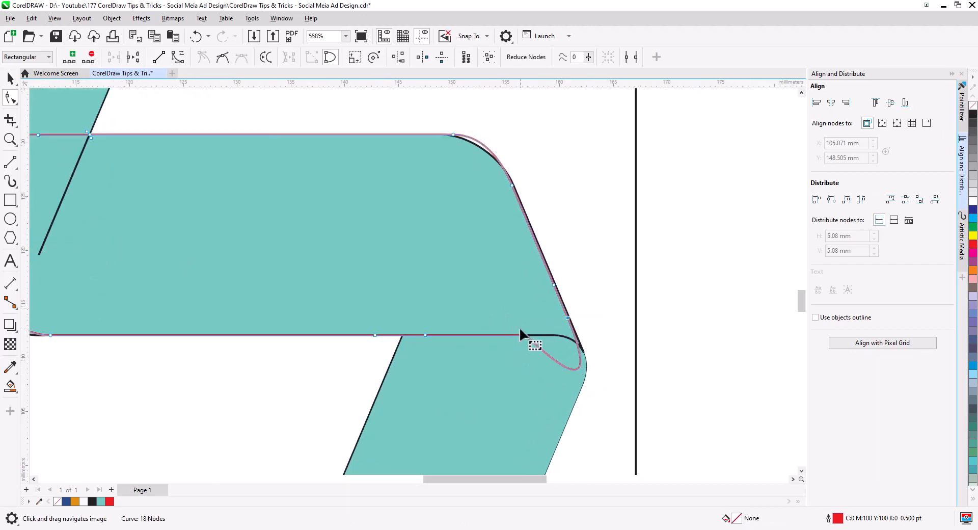
pyautogui.click(163, 57)
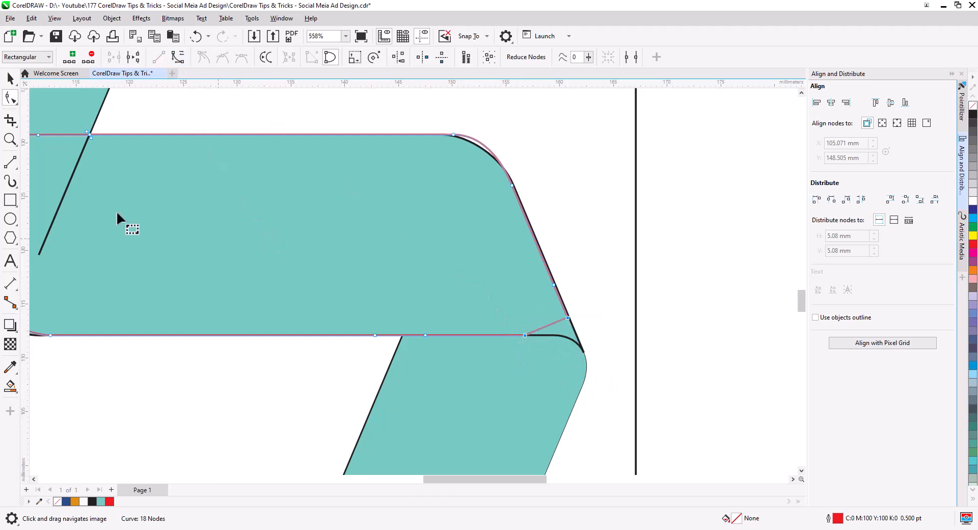
# - Delete the tip node of the original middle bar's curved tail at its upper-left corner and convert that segment to a straight line
pyautogui.scroll(-4, 302, 162)
pyautogui.moveTo(260, 211); pyautogui.dragTo(397, 269)
pyautogui.scroll(6, 235, 215)
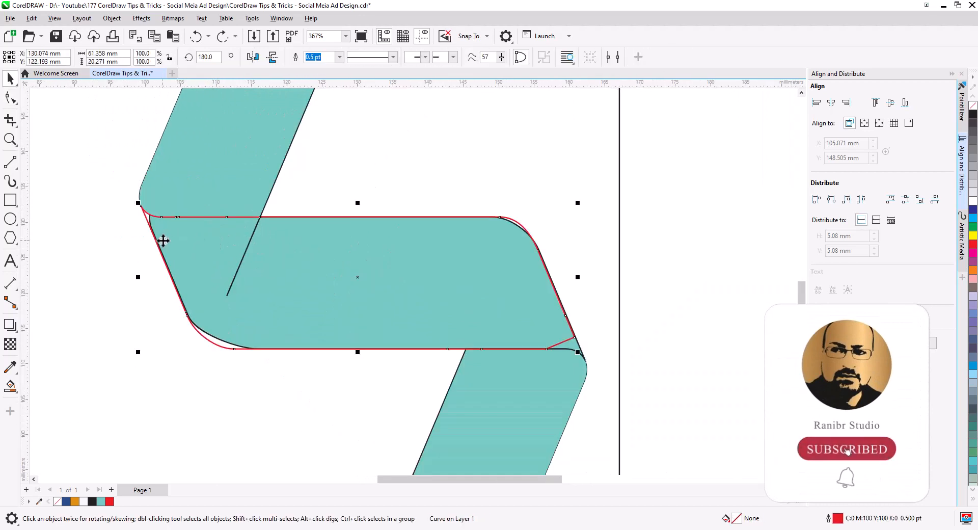
pyautogui.press('F10')
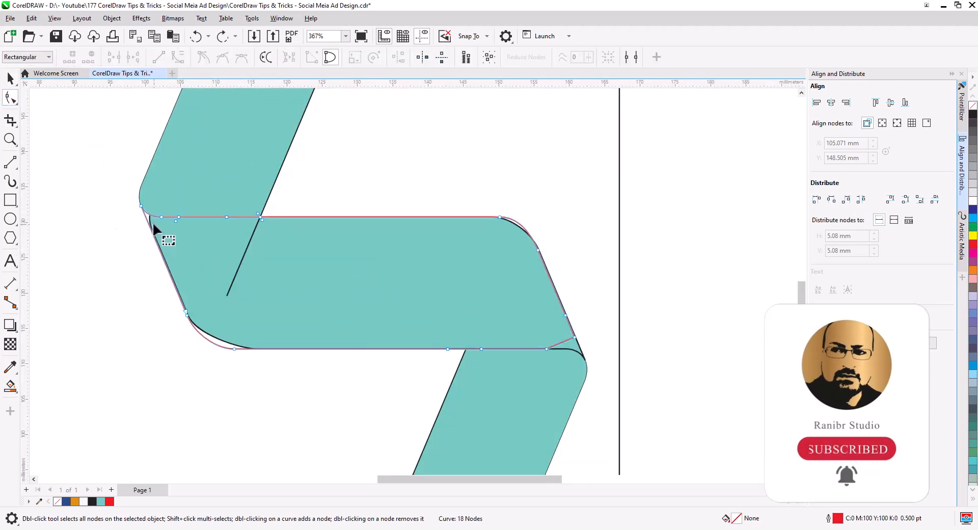
pyautogui.click(216, 342)
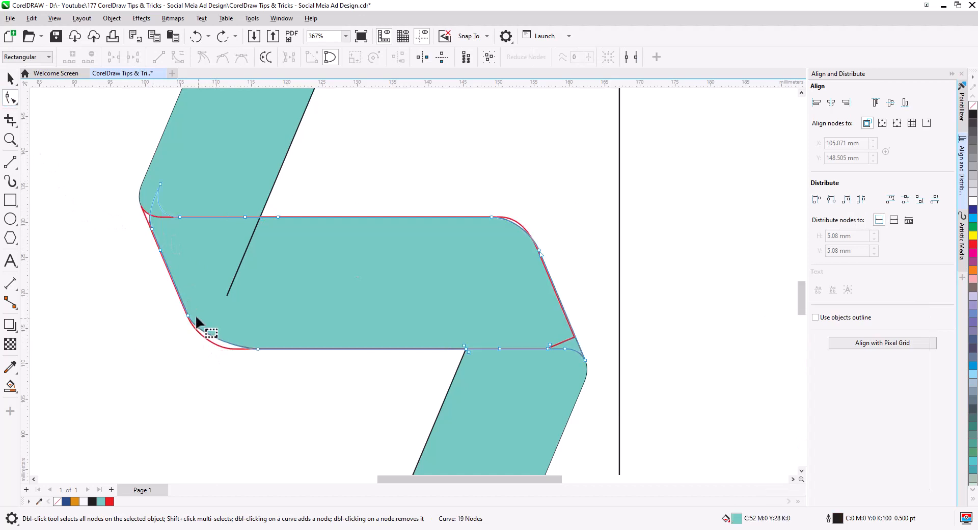
pyautogui.moveTo(156, 177); pyautogui.dragTo(182, 234)
pyautogui.press('Delete')
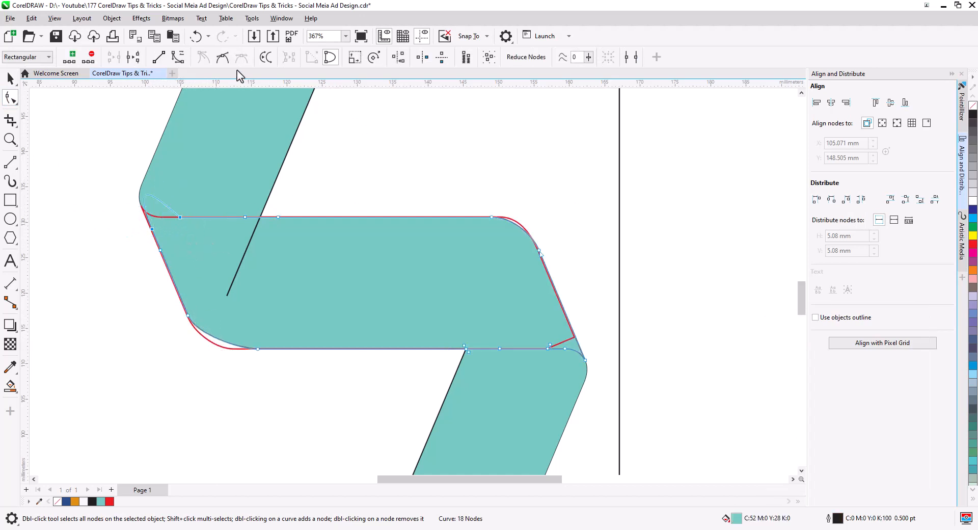
pyautogui.click(163, 59)
# - Weld the two overlapping middle bar shapes and delete the two stray slanted lines inside the merged outline
pyautogui.click(16, 83)
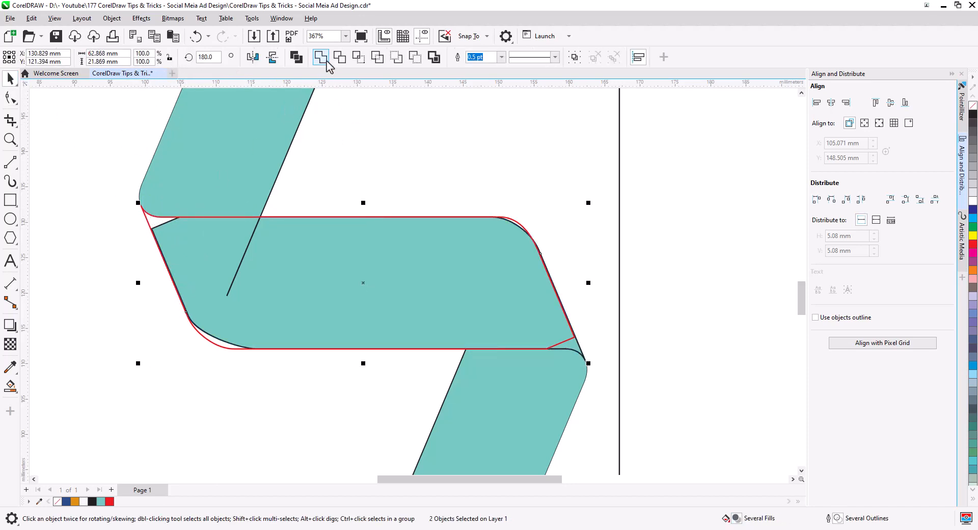
pyautogui.click(326, 60)
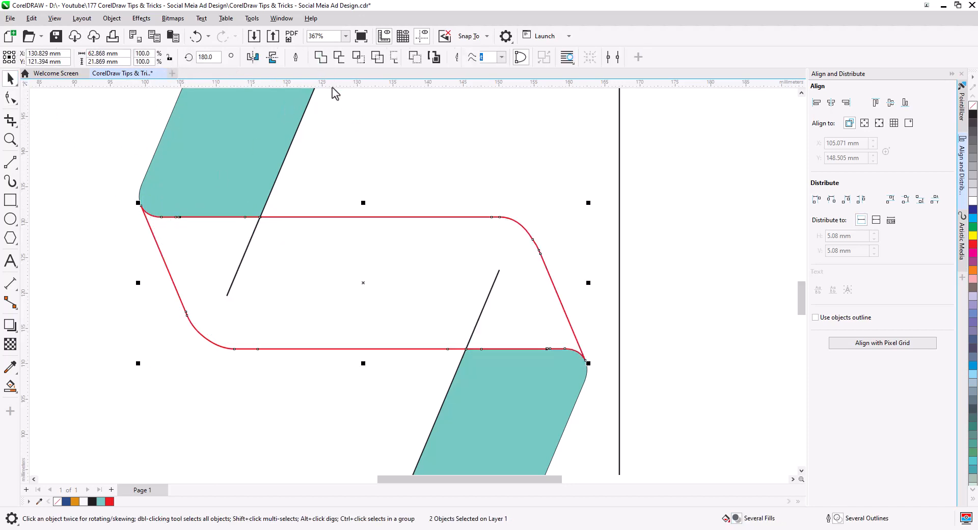
pyautogui.click(495, 279)
pyautogui.press('Delete')
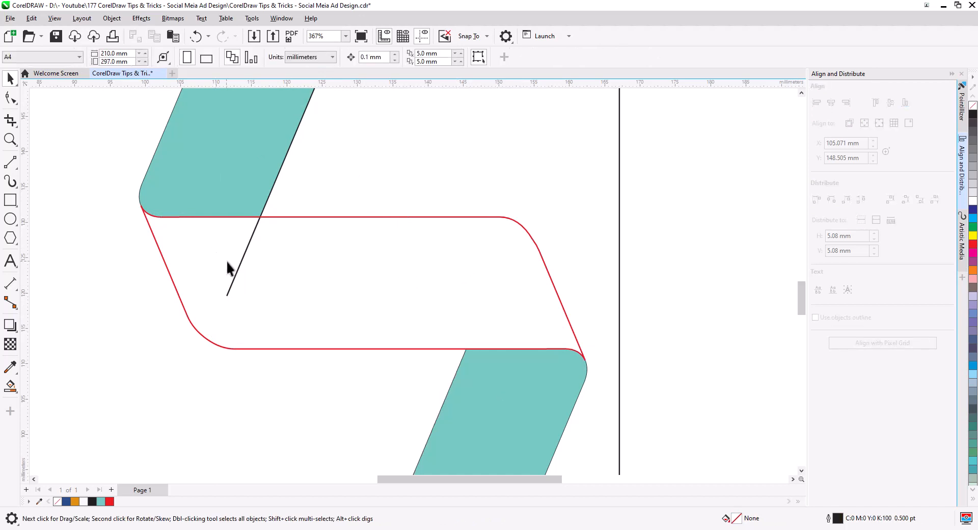
pyautogui.click(237, 269)
pyautogui.press('Delete')
# - Fill the merged red-outlined middle bar with teal
pyautogui.scroll(-5, 276, 262)
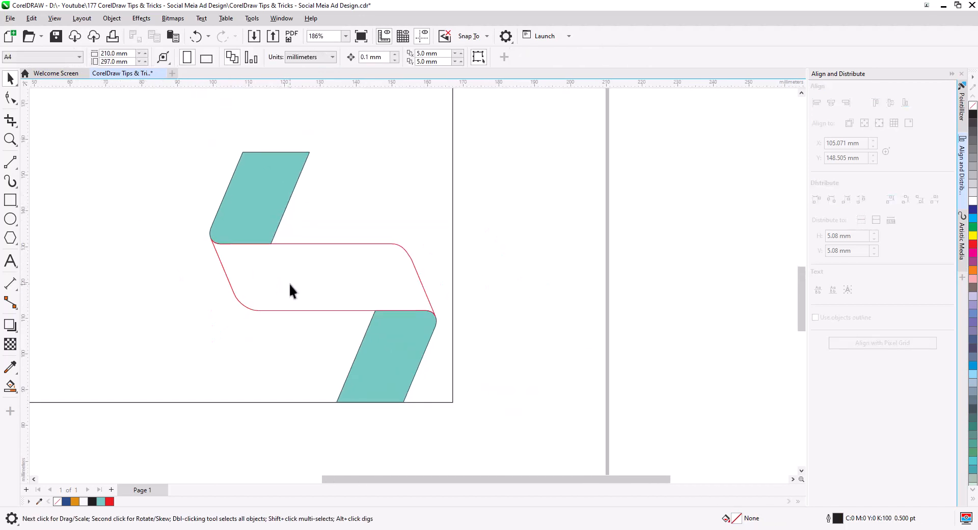
pyautogui.click(391, 287)
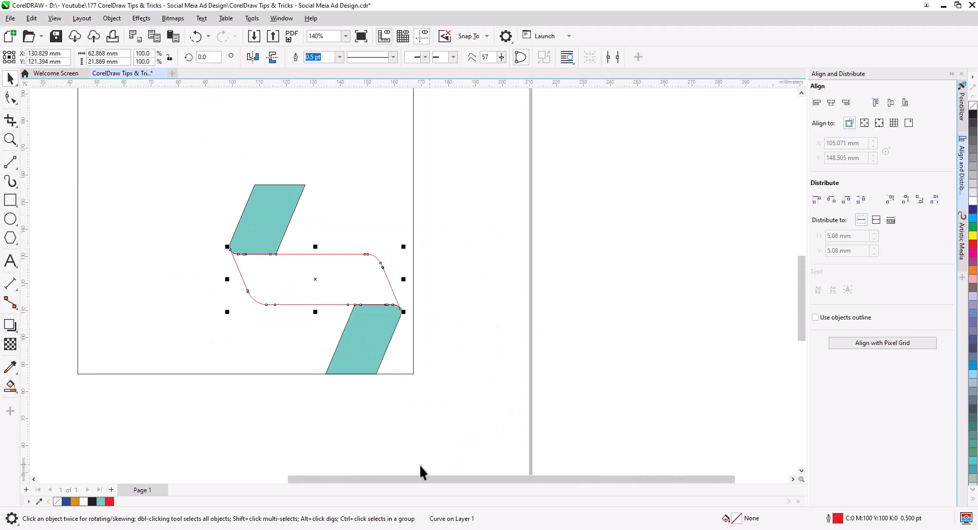
pyautogui.click(102, 501)
pyautogui.click(439, 322)
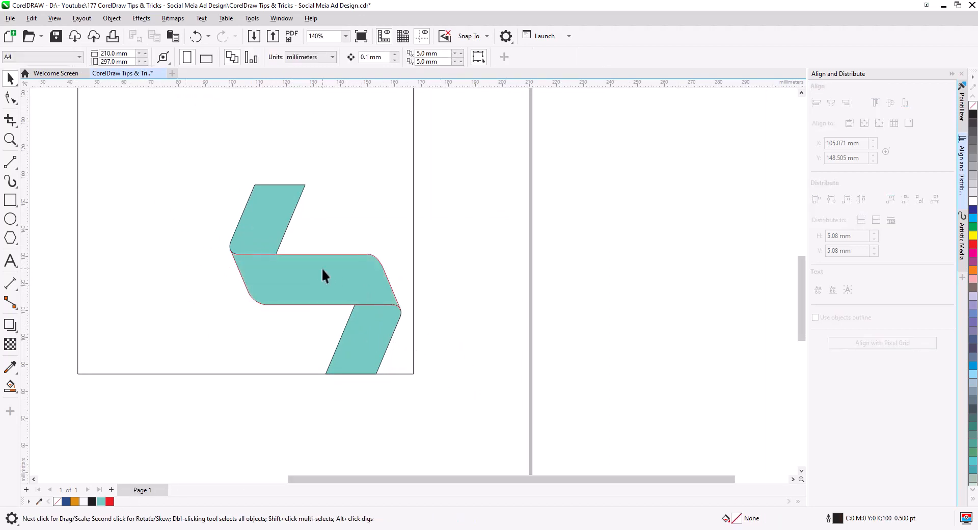
# - Draw a straight line about 7 mm wide and 17 mm high along the upper bar's left edge, ending at its top corner
pyautogui.moveTo(322, 267); pyautogui.dragTo(387, 399)
pyautogui.scroll(-3, 348, 329)
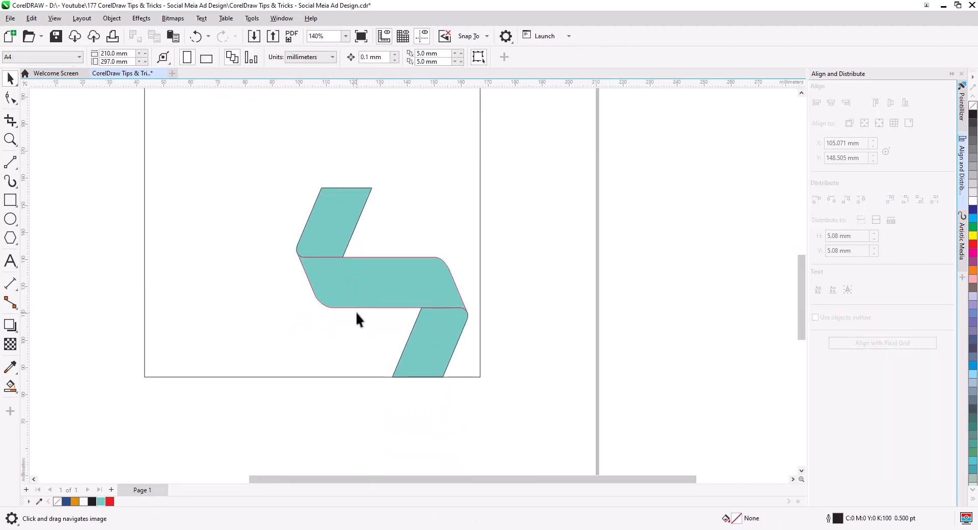
pyautogui.scroll(2, 346, 267)
pyautogui.moveTo(337, 256); pyautogui.dragTo(306, 398)
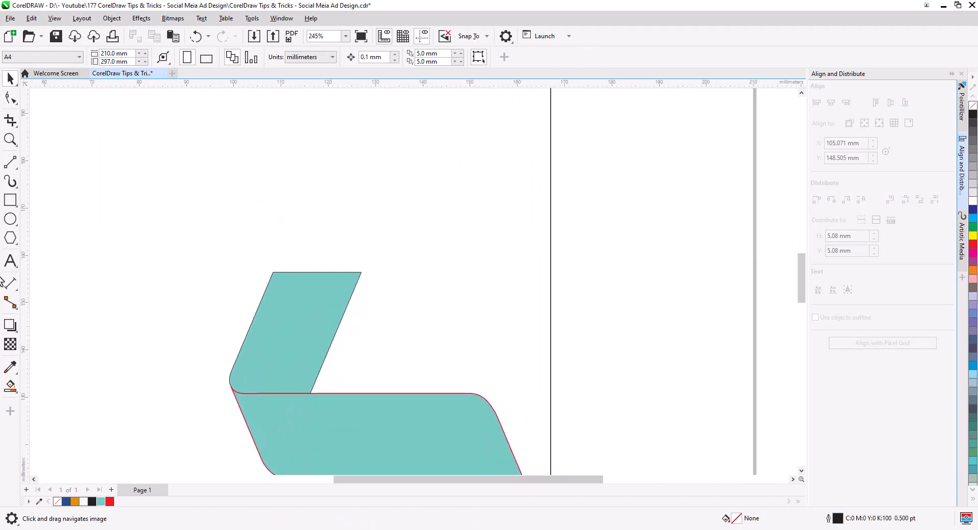
pyautogui.click(11, 162)
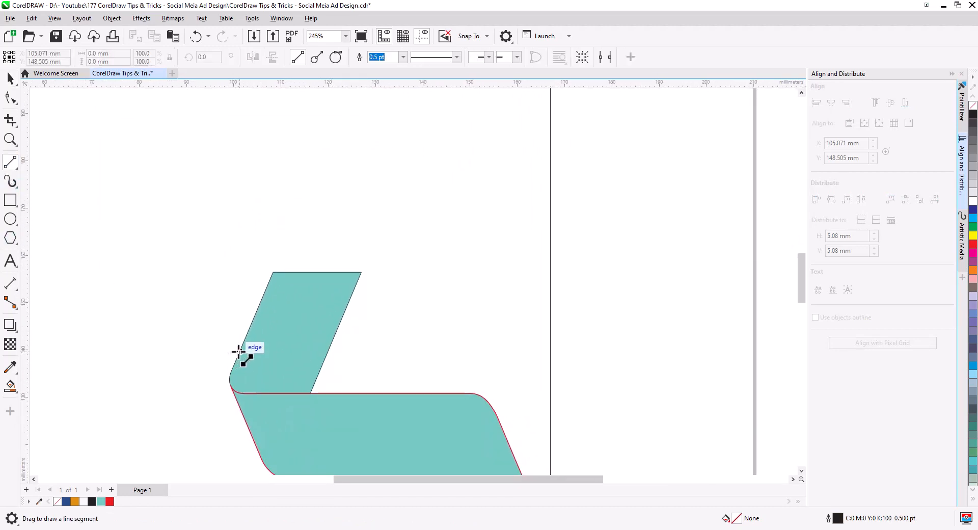
pyautogui.moveTo(236, 352); pyautogui.dragTo(271, 273)
pyautogui.scroll(-5, 271, 273)
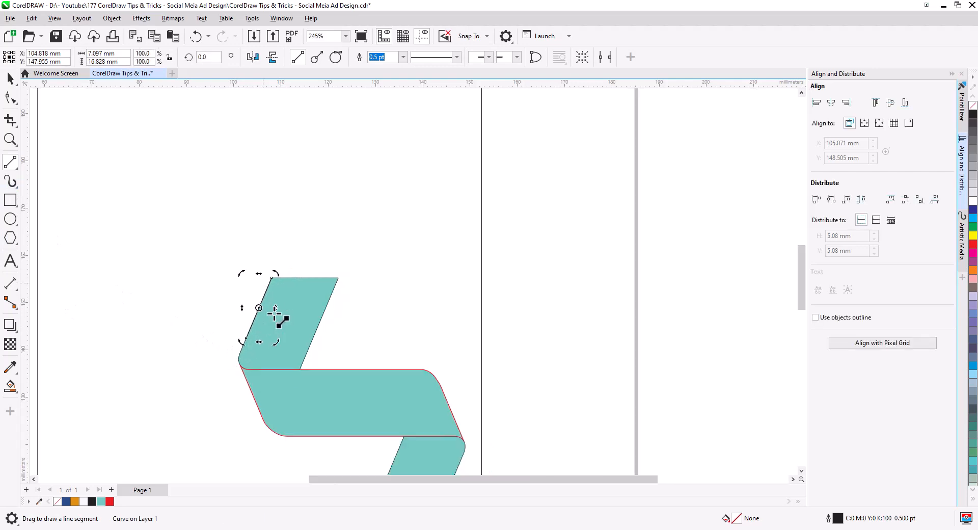
# - Scale the line to about 38 by 91 mm, past the frame's top edge, and duplicate it onto the upper bar's right edge
pyautogui.press('space')
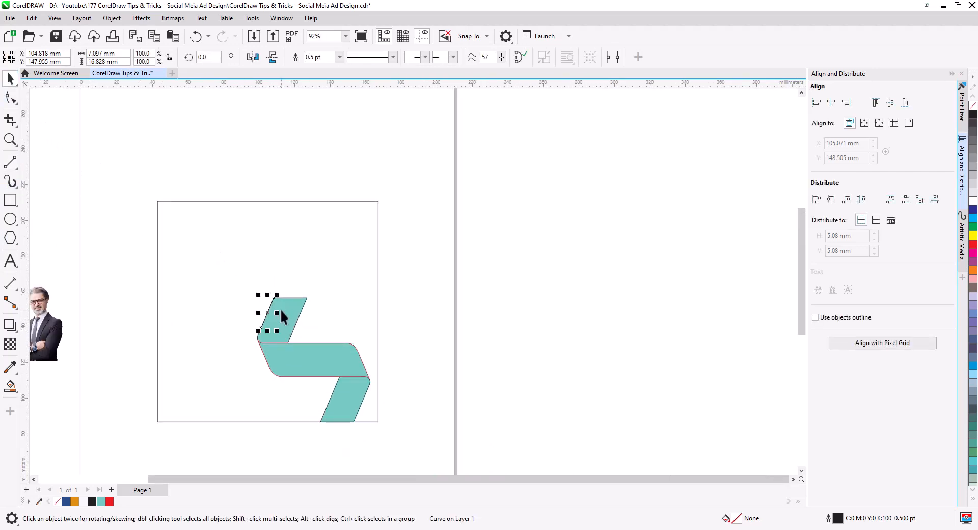
pyautogui.moveTo(278, 292); pyautogui.dragTo(334, 162)
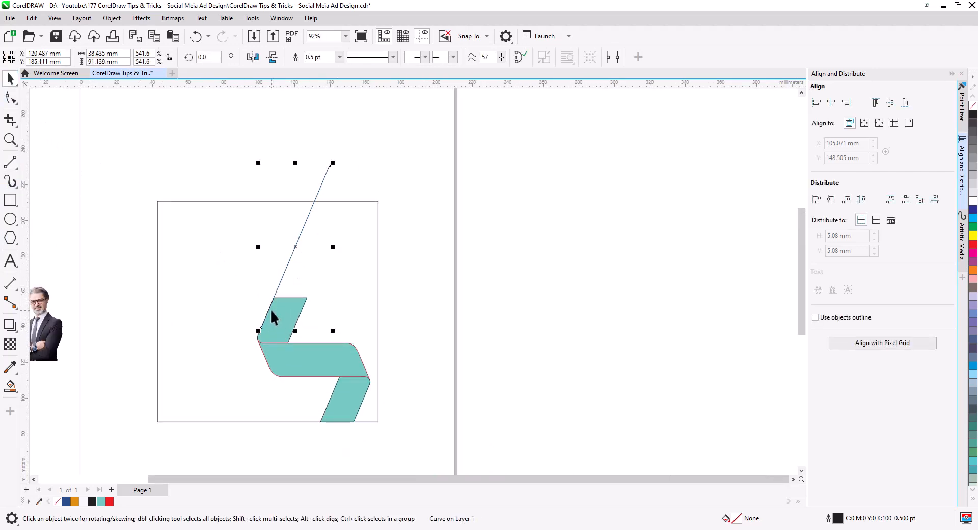
pyautogui.moveTo(271, 307); pyautogui.dragTo(290, 311)
pyautogui.click(328, 334)
pyautogui.scroll(5, 304, 313)
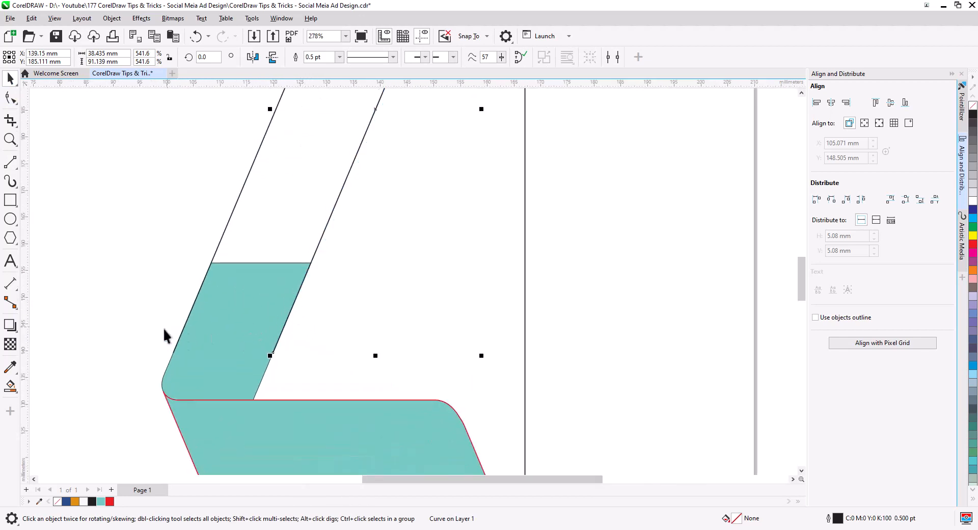
# - Fill the area between the two slanted lines above the upper bar with teal and weld it to that bar
pyautogui.click(10, 385)
pyautogui.click(265, 214)
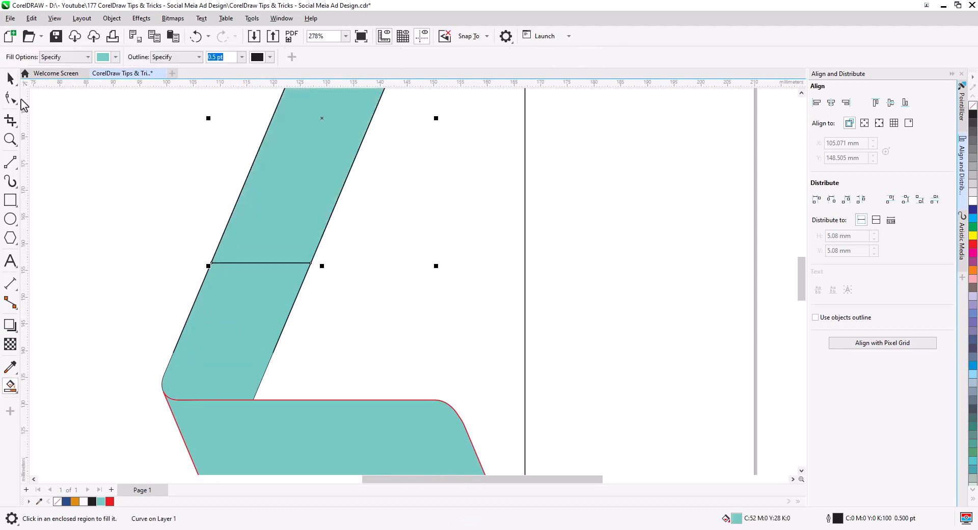
pyautogui.press('space')
pyautogui.click(235, 298)
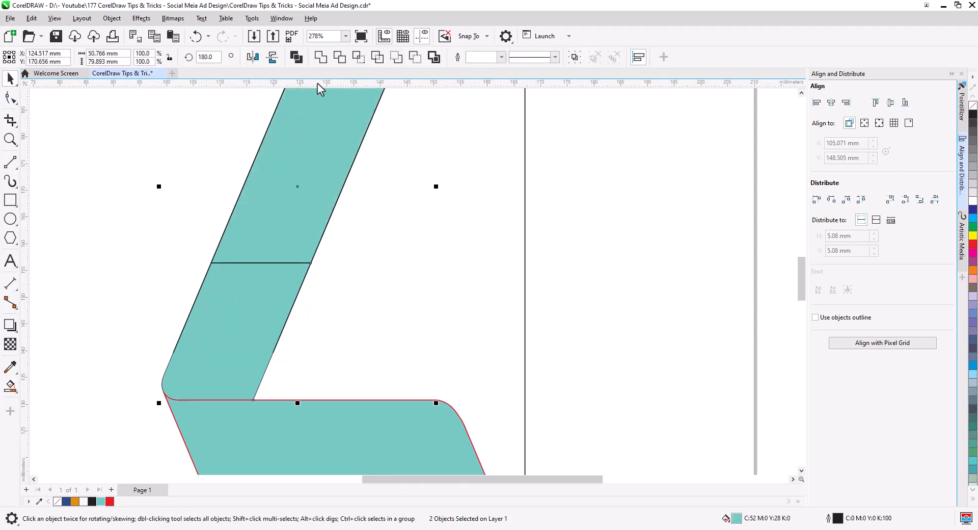
pyautogui.click(320, 58)
pyautogui.click(601, 293)
# - Delete the two leftover slanted guide lines that run along the upper bar and past the frame's top edge
pyautogui.scroll(-5, 351, 295)
pyautogui.moveTo(389, 283); pyautogui.dragTo(378, 380)
pyautogui.click(344, 191)
pyautogui.press('Delete')
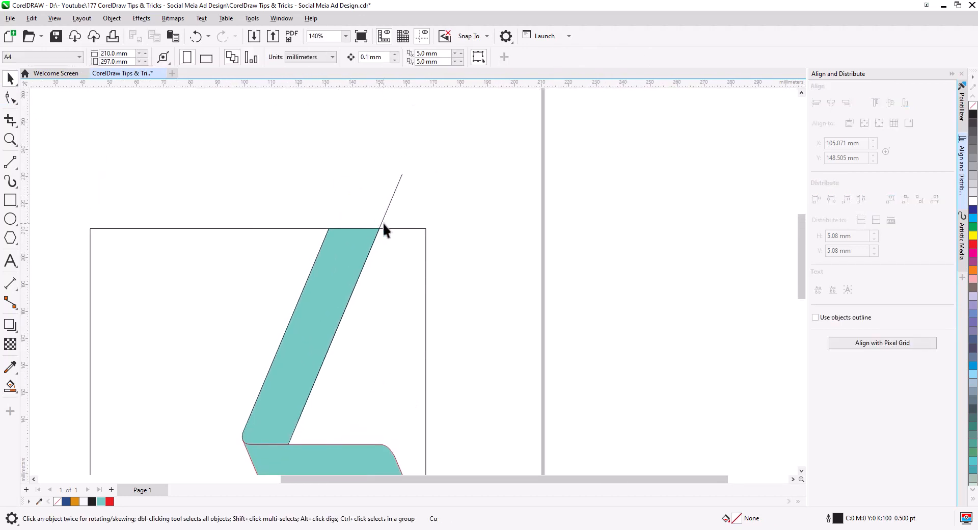
pyautogui.click(388, 205)
pyautogui.press('Delete')
pyautogui.moveTo(423, 290); pyautogui.dragTo(461, 199)
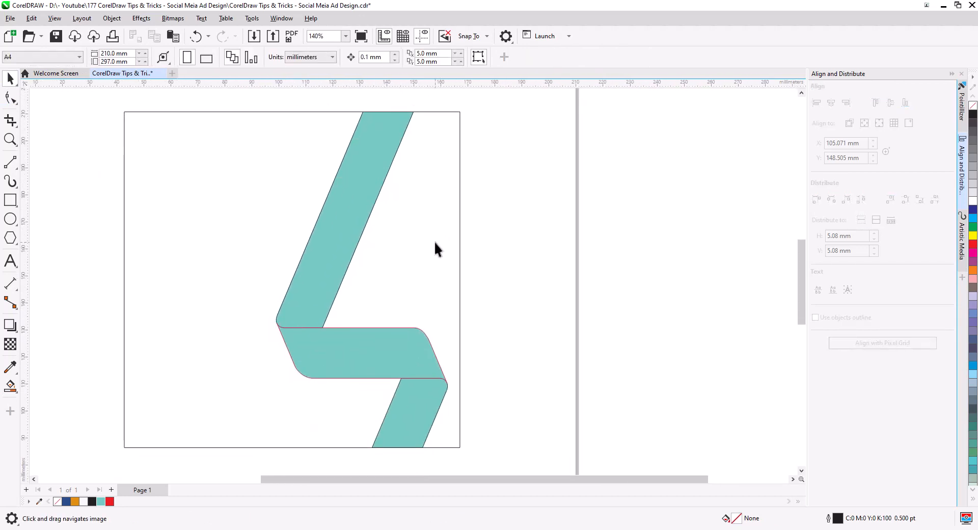
# - Select the three teal ribbon bars and place a copy of them about 8 mm to the left and 5 mm lower
pyautogui.scroll(-3, 437, 268)
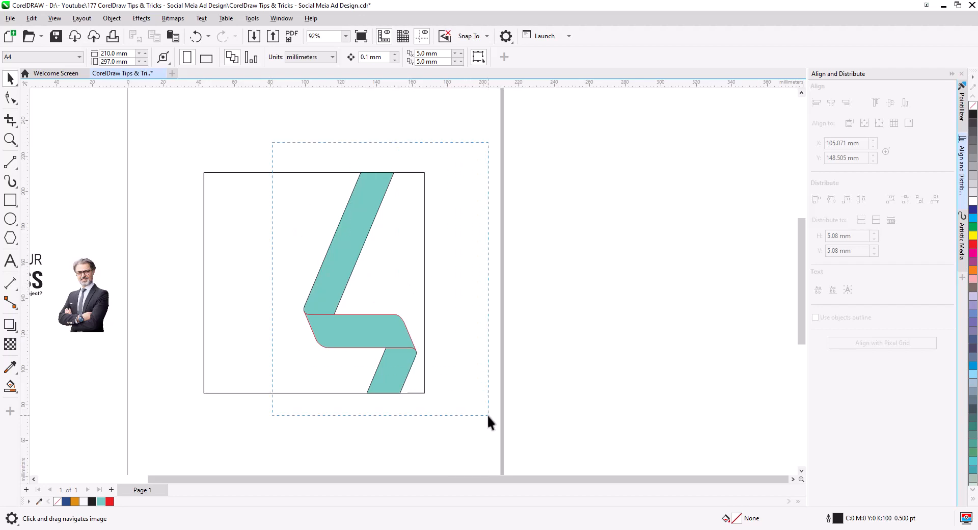
pyautogui.moveTo(488, 415); pyautogui.dragTo(488, 415)
pyautogui.scroll(3, 384, 379)
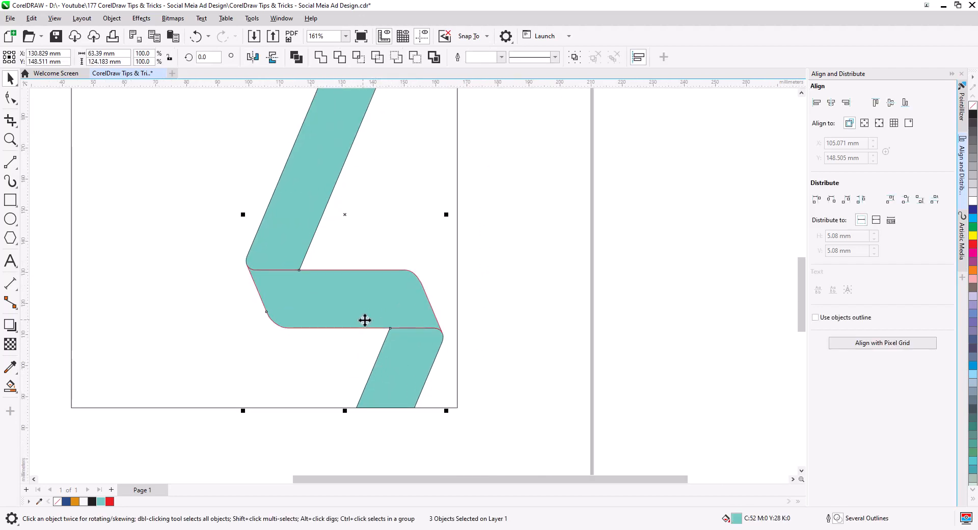
pyautogui.moveTo(360, 319); pyautogui.dragTo(336, 334)
pyautogui.click(365, 359)
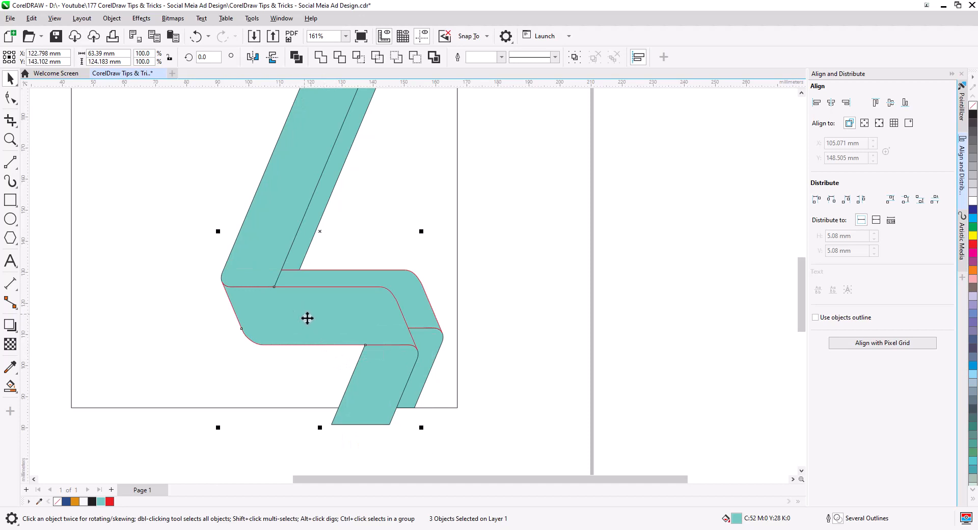
# - Scale the copied ribbon down to about 47 by 91 mm and move it so its lower end rests on the frame's bottom edge
pyautogui.scroll(-1, 306, 318)
pyautogui.moveTo(248, 146); pyautogui.dragTo(273, 195)
pyautogui.scroll(1, 313, 326)
pyautogui.scroll(1, 313, 331)
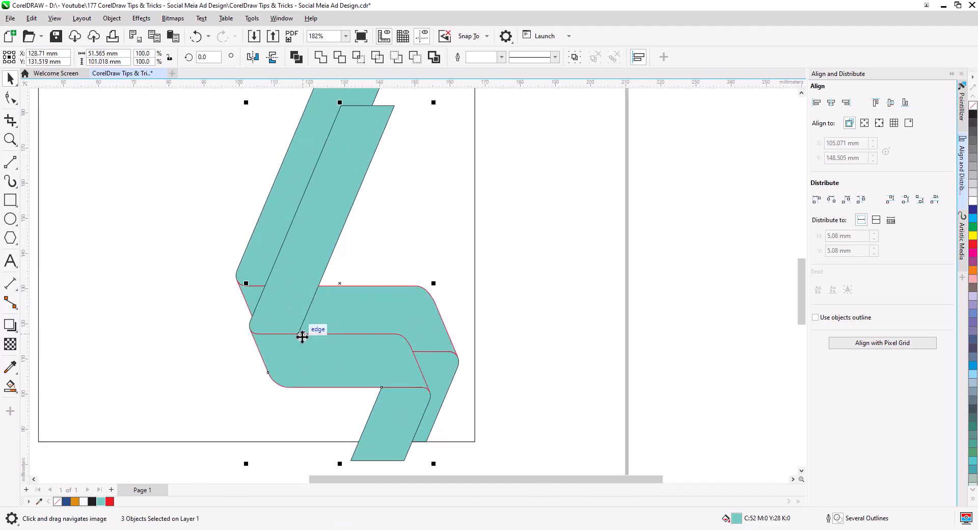
pyautogui.moveTo(246, 104); pyautogui.dragTo(264, 137)
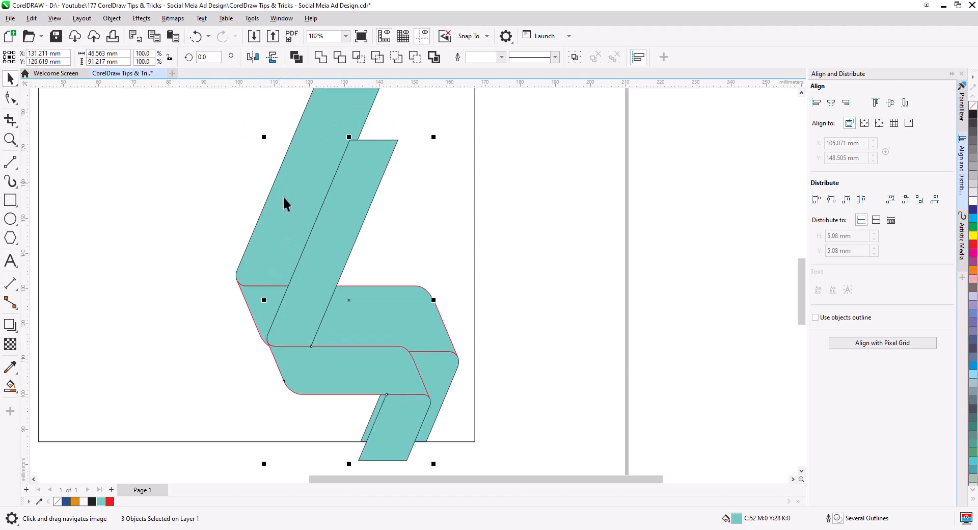
pyautogui.scroll(1, 299, 342)
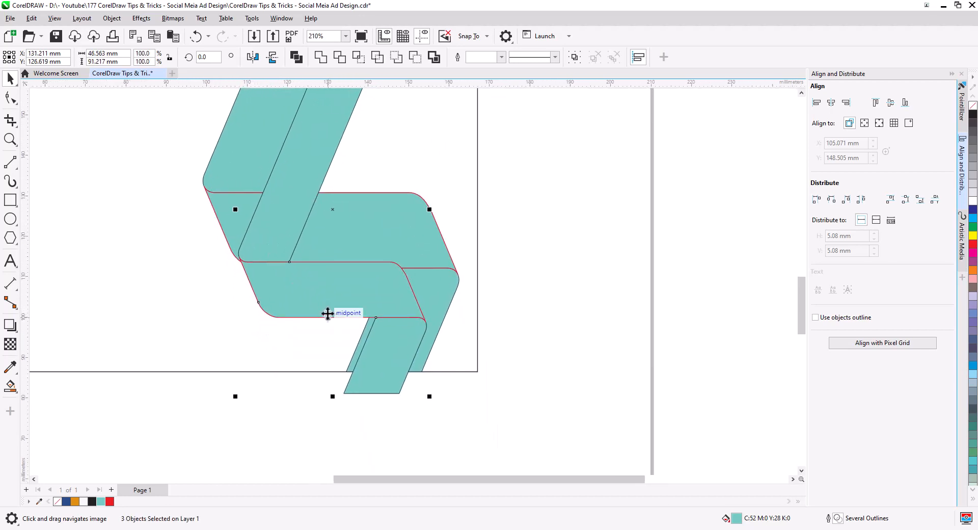
pyautogui.moveTo(327, 316); pyautogui.dragTo(324, 305)
pyautogui.moveTo(366, 374); pyautogui.dragTo(366, 373)
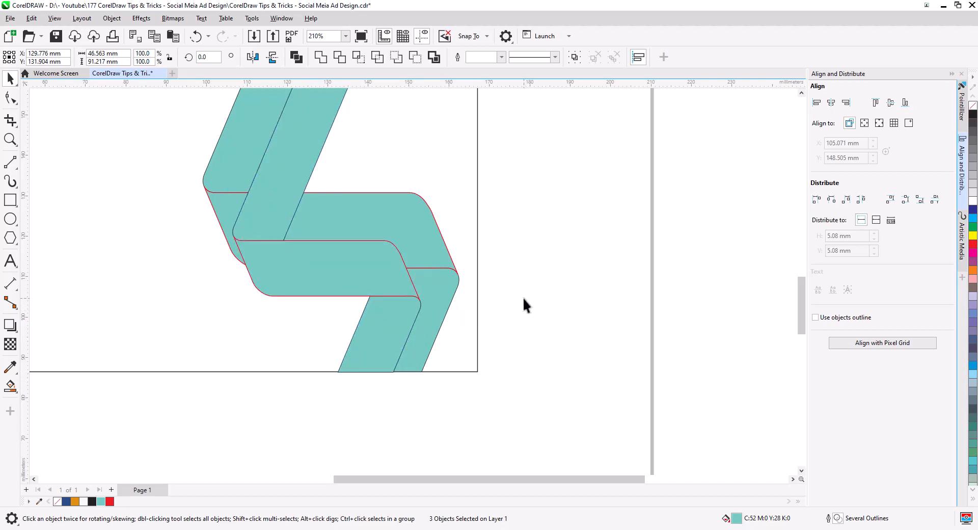
# - Shorten the copy's middle bar by shifting its left-end nodes horizontally about 7 mm to the right
pyautogui.click(290, 275)
pyautogui.click(14, 102)
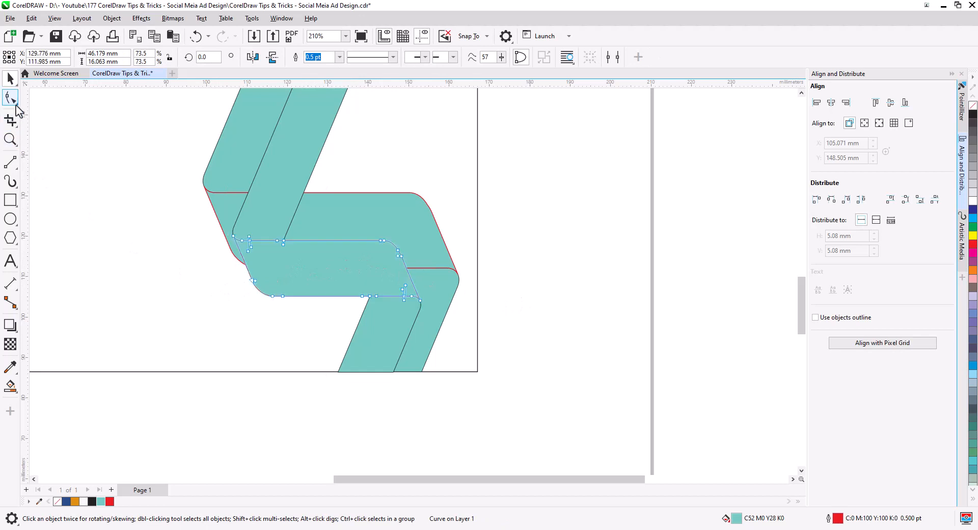
pyautogui.moveTo(284, 302); pyautogui.dragTo(311, 297)
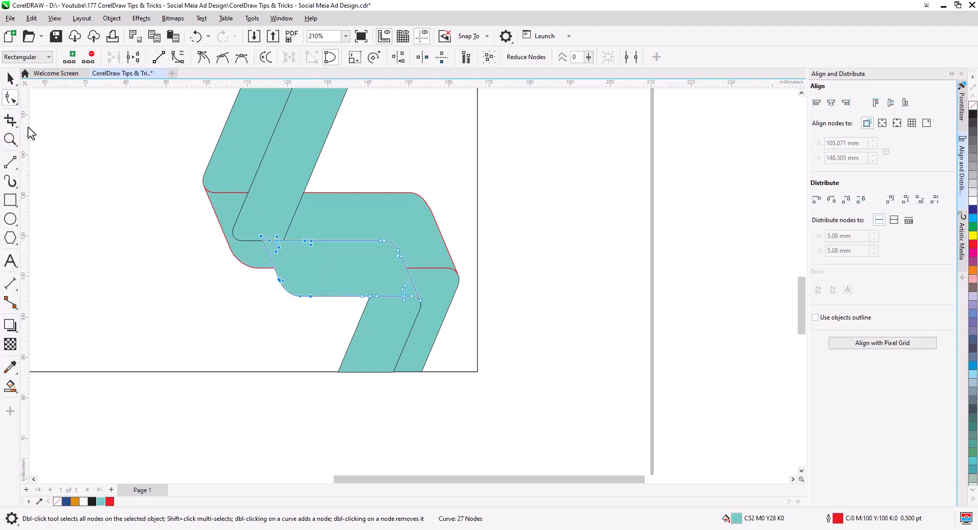
# - Move the copy's upper bar about 7 mm to the right so it meets the shortened middle bar's rounded corner
pyautogui.click(11, 78)
pyautogui.click(264, 207)
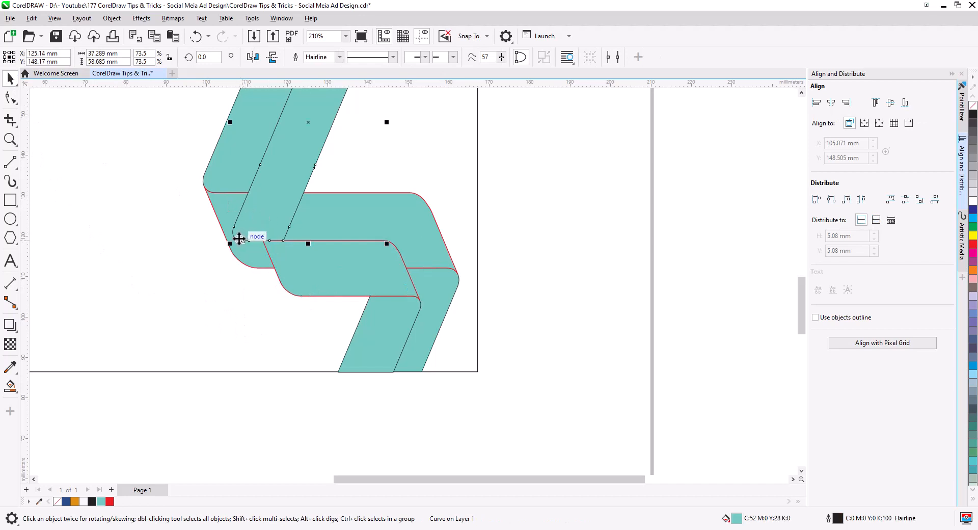
pyautogui.moveTo(239, 238); pyautogui.dragTo(271, 240)
pyautogui.scroll(-1, 552, 310)
pyautogui.moveTo(544, 297); pyautogui.dragTo(517, 326)
pyautogui.click(550, 302)
# - Group the copy's three bars and remove their fill, leaving only the outlines
pyautogui.click(378, 208)
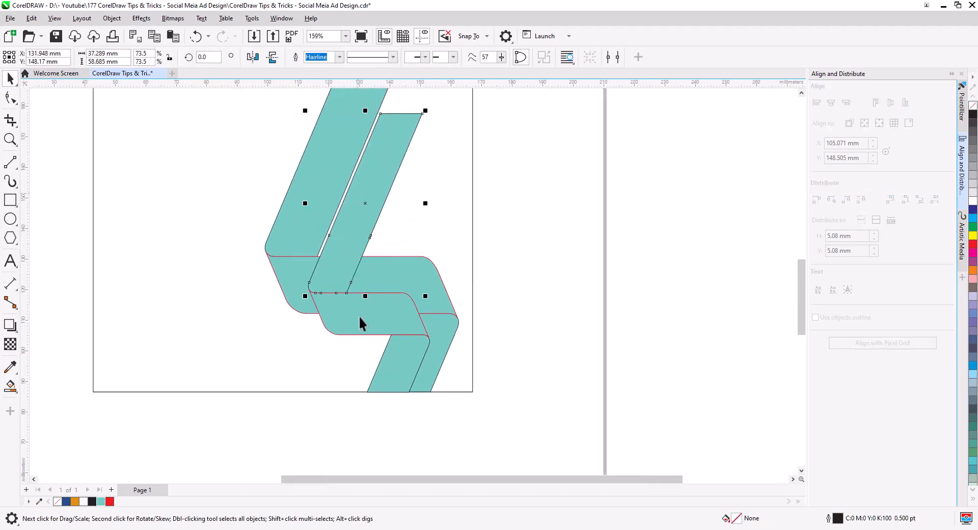
pyautogui.keyDown('shift'); pyautogui.click(359, 316); pyautogui.keyUp('shift')
pyautogui.keyDown('shift'); pyautogui.click(392, 367); pyautogui.keyUp('shift')
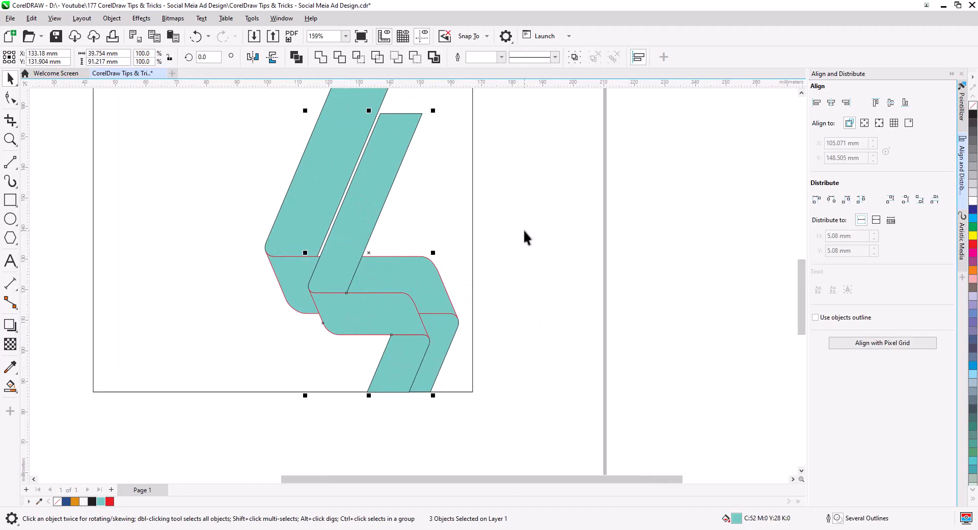
pyautogui.hotkey('ctrl', 'g')
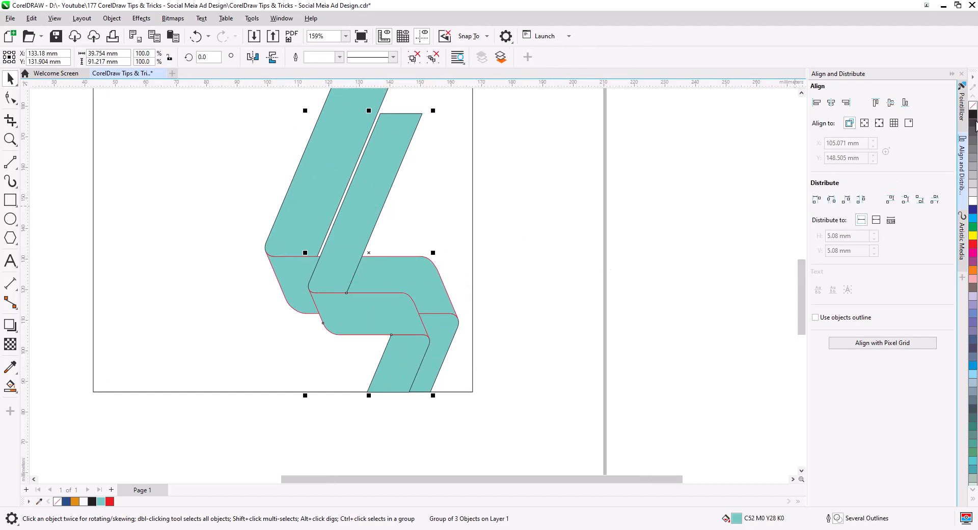
pyautogui.click(973, 107)
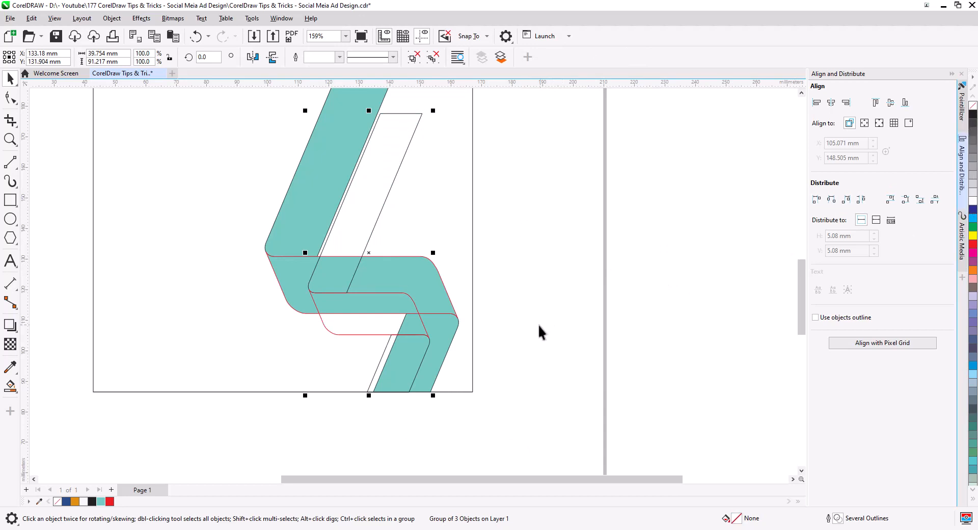
# - Smart-fill the four regions of the outlined copy below the large middle bar with green C38 M4 Y71 K0
pyautogui.scroll(4, 508, 354)
pyautogui.moveTo(482, 360); pyautogui.dragTo(572, 337)
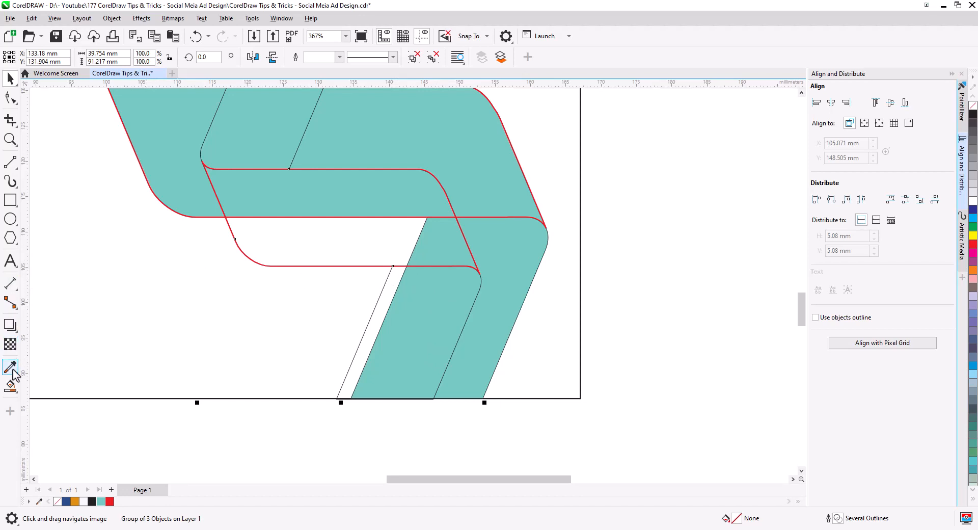
pyautogui.click(11, 387)
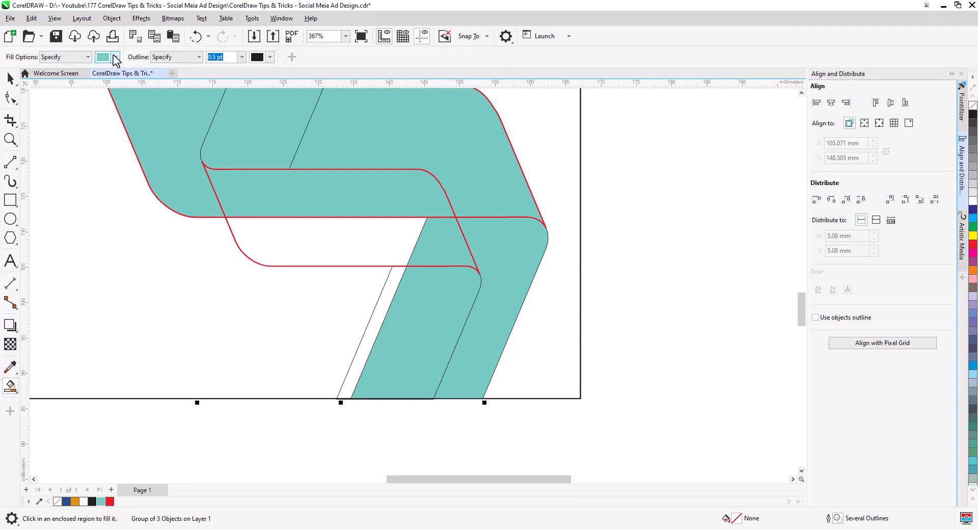
pyautogui.click(115, 58)
pyautogui.click(124, 93)
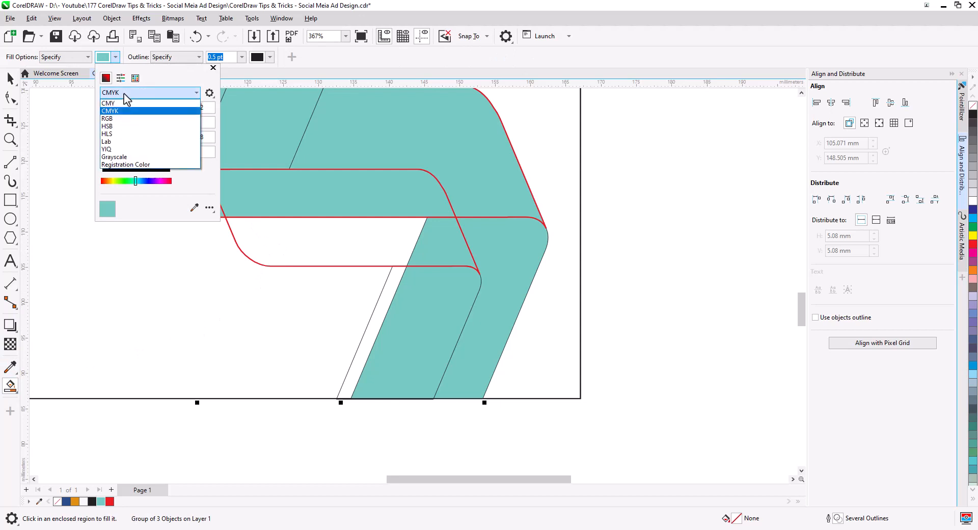
pyautogui.click(124, 100)
pyautogui.click(118, 180)
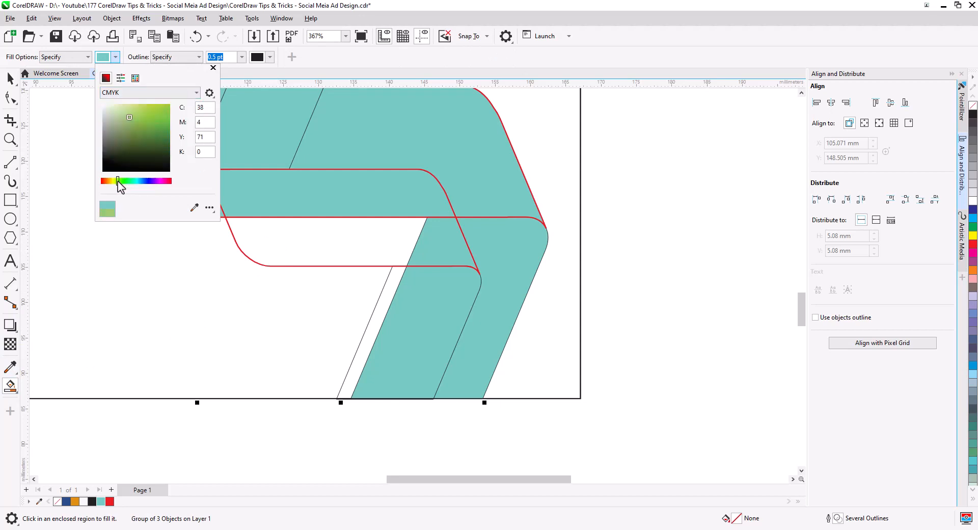
pyautogui.click(290, 241)
pyautogui.click(342, 261)
pyautogui.click(441, 248)
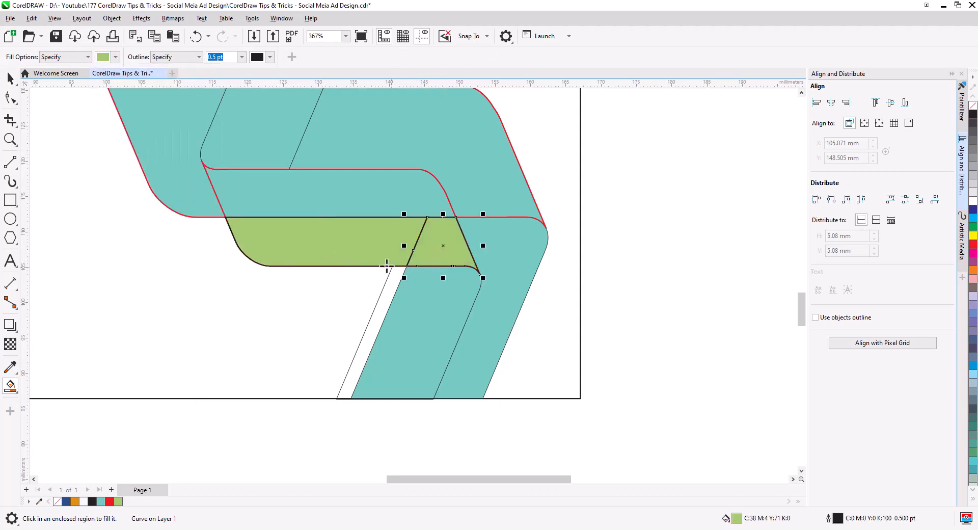
pyautogui.click(424, 306)
pyautogui.click(383, 302)
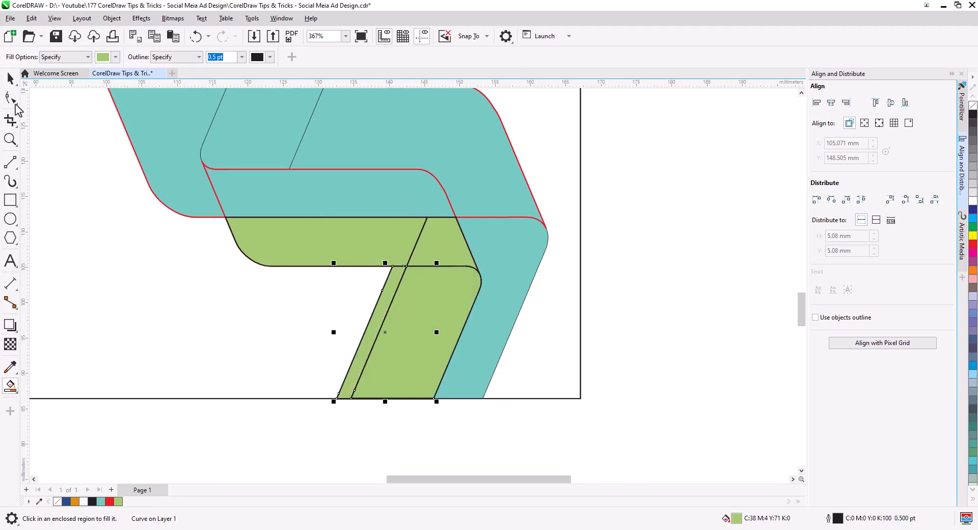
# - Weld the two green pieces of the small lower bar, and weld the two green pieces of the small middle bar
pyautogui.click(11, 79)
pyautogui.keyDown('shift'); pyautogui.click(434, 317); pyautogui.keyUp('shift')
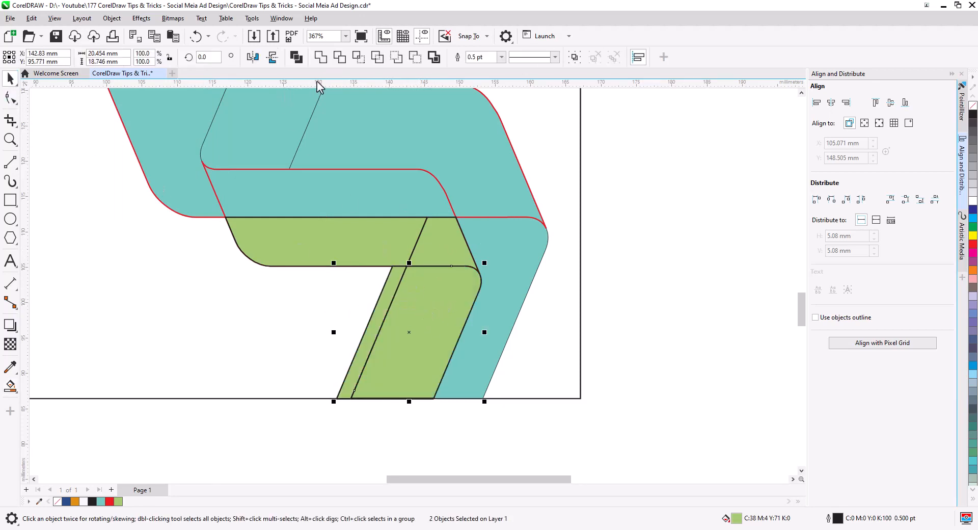
pyautogui.click(321, 58)
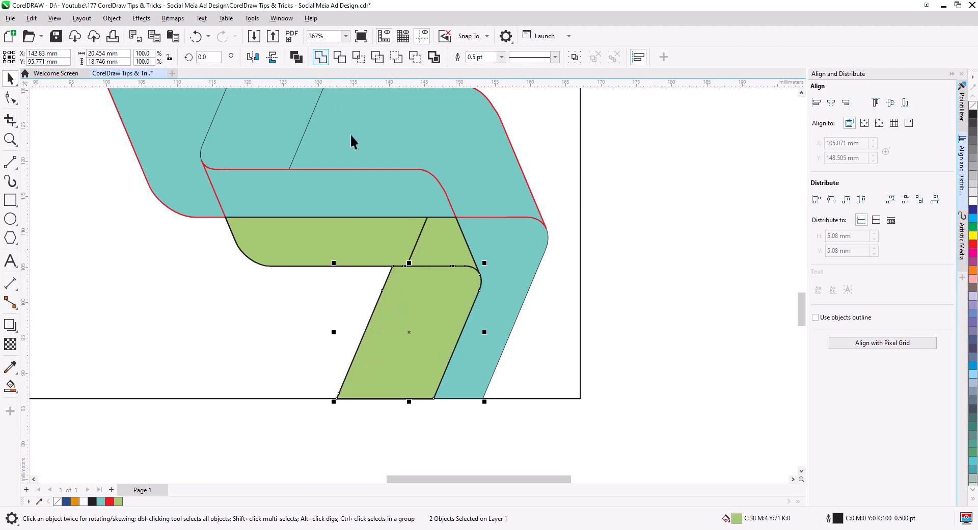
pyautogui.click(438, 240)
pyautogui.keyDown('shift'); pyautogui.click(374, 245); pyautogui.keyUp('shift')
pyautogui.click(321, 57)
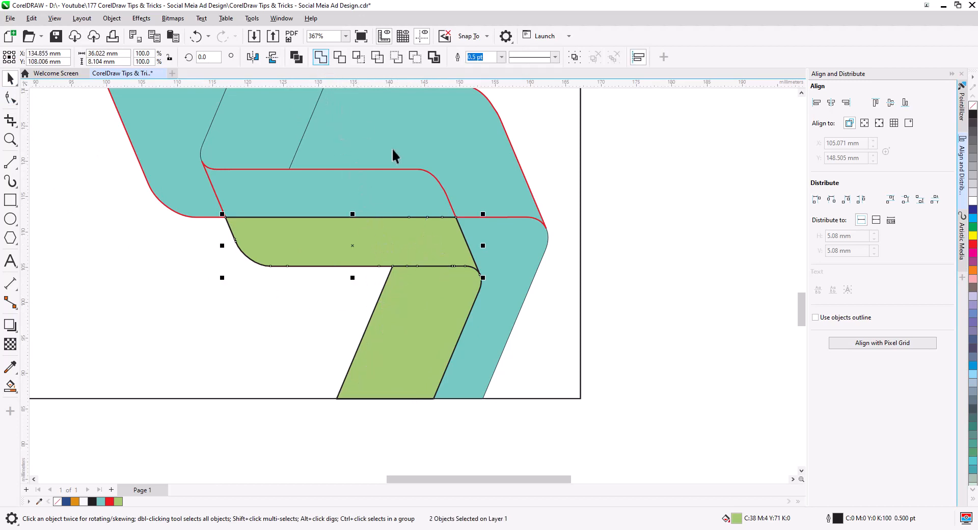
# - Delete the grouped unfilled outlines of the ribbon copy
pyautogui.click(626, 269)
pyautogui.click(329, 169)
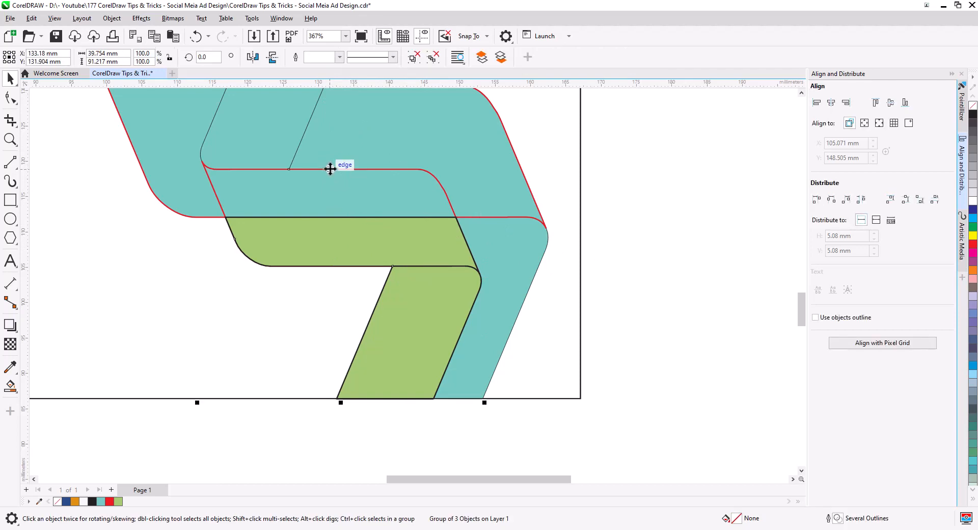
pyautogui.press('Delete')
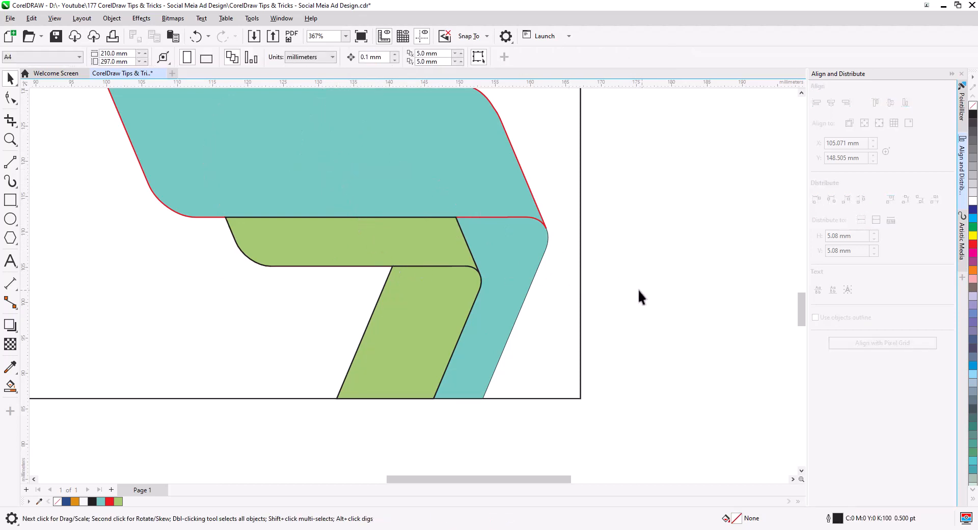
# - Smart-fill the frame area to the right of the teal ribbon with the same green
pyautogui.scroll(-6, 443, 275)
pyautogui.moveTo(446, 283); pyautogui.dragTo(432, 345)
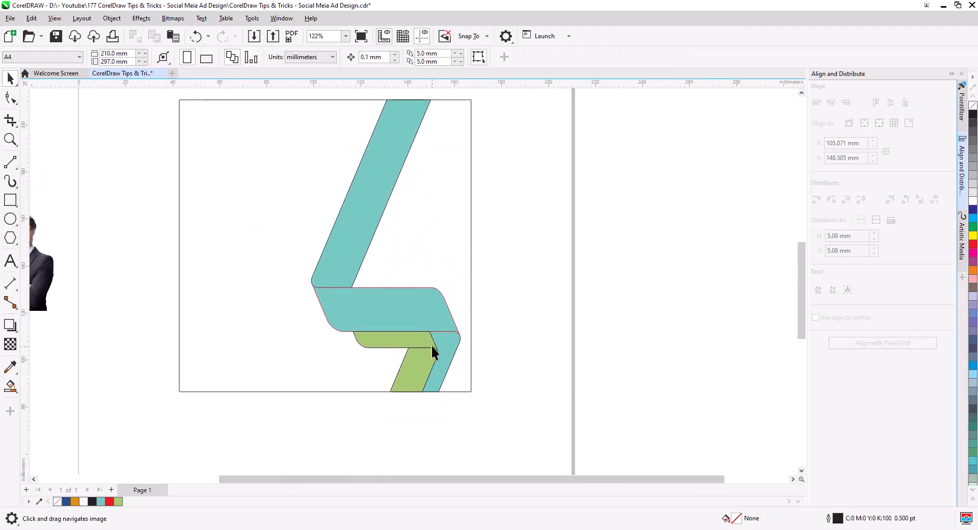
pyautogui.click(10, 386)
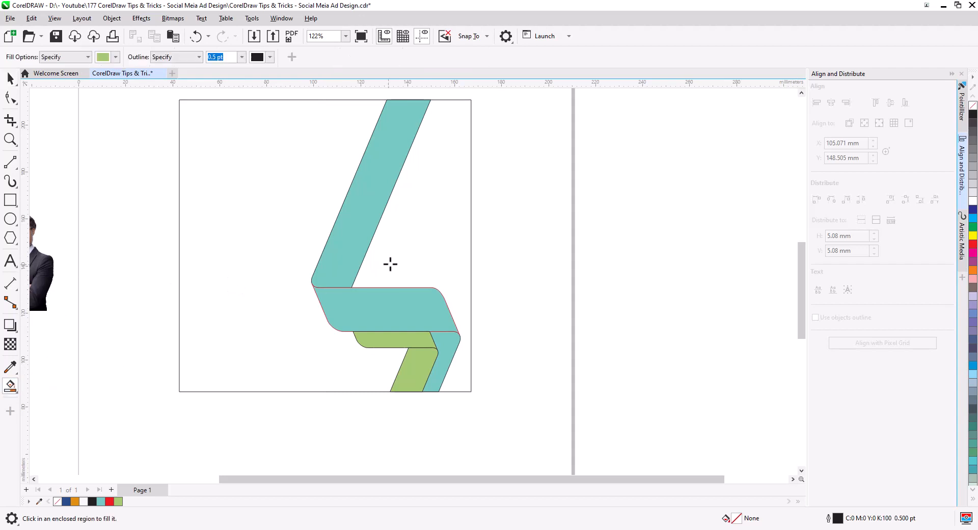
pyautogui.click(415, 242)
pyautogui.click(8, 80)
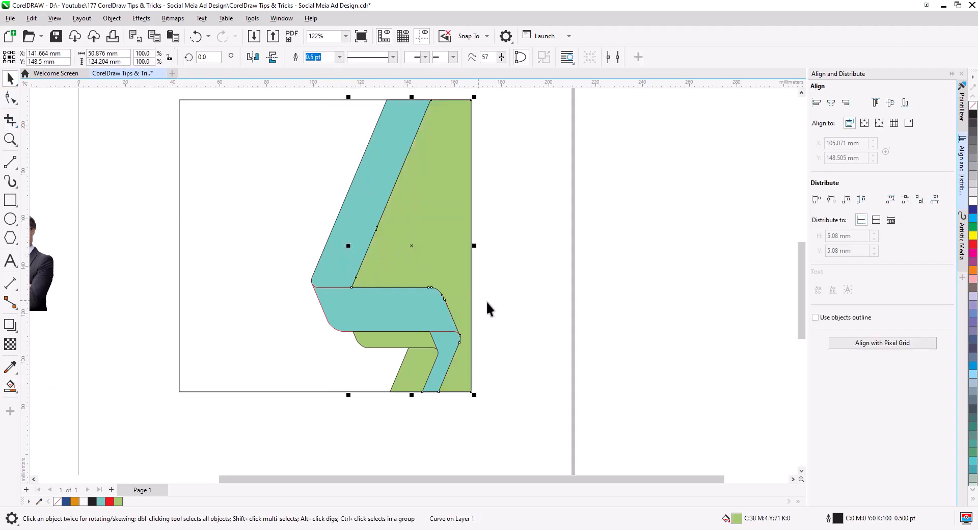
pyautogui.click(497, 335)
# - Recolour the long slanted upper bar dark blue (R40 G76 B136)
pyautogui.moveTo(518, 303); pyautogui.dragTo(515, 309)
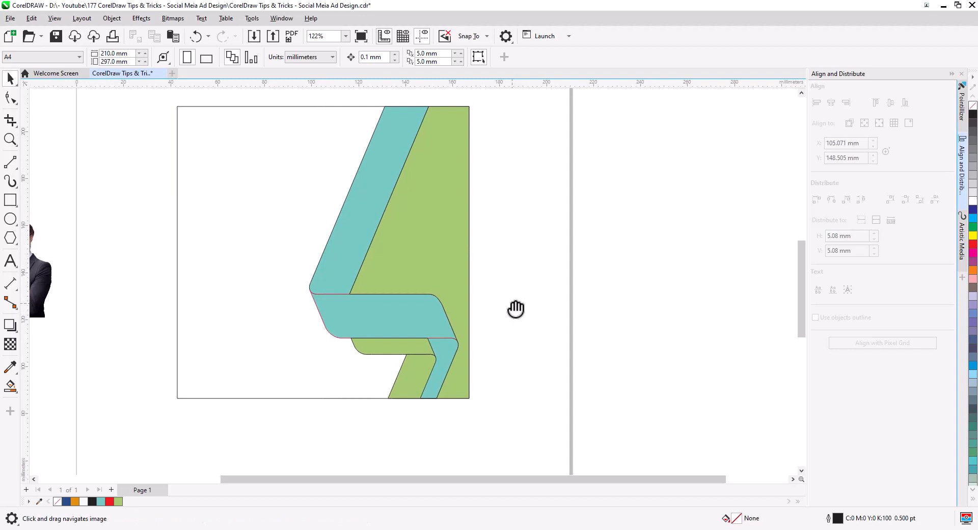
pyautogui.click(355, 232)
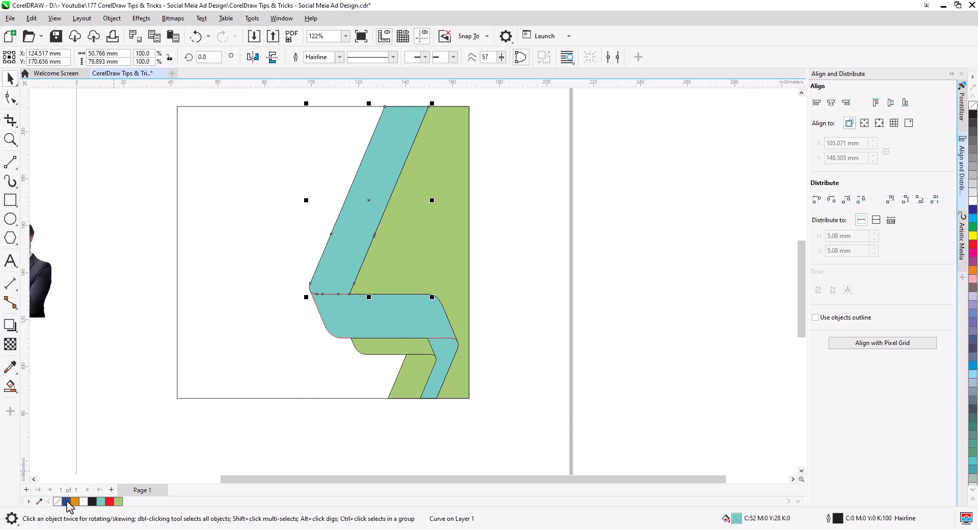
pyautogui.click(66, 501)
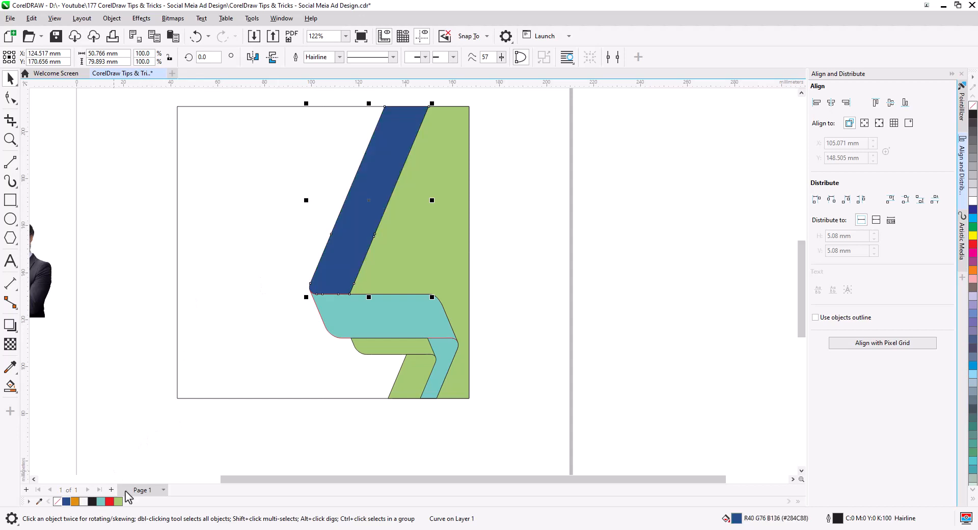
# - Recolour the teal middle bar and the teal lower bar of the ribbon dark blue (R40 G76 B136)
pyautogui.click(380, 336)
pyautogui.keyDown('shift'); pyautogui.click(447, 351); pyautogui.keyUp('shift')
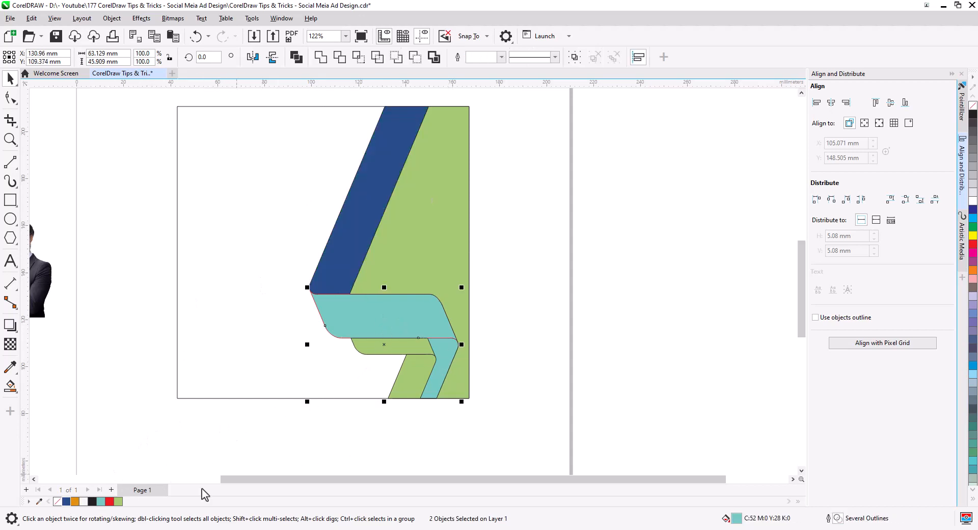
pyautogui.click(67, 501)
pyautogui.click(585, 388)
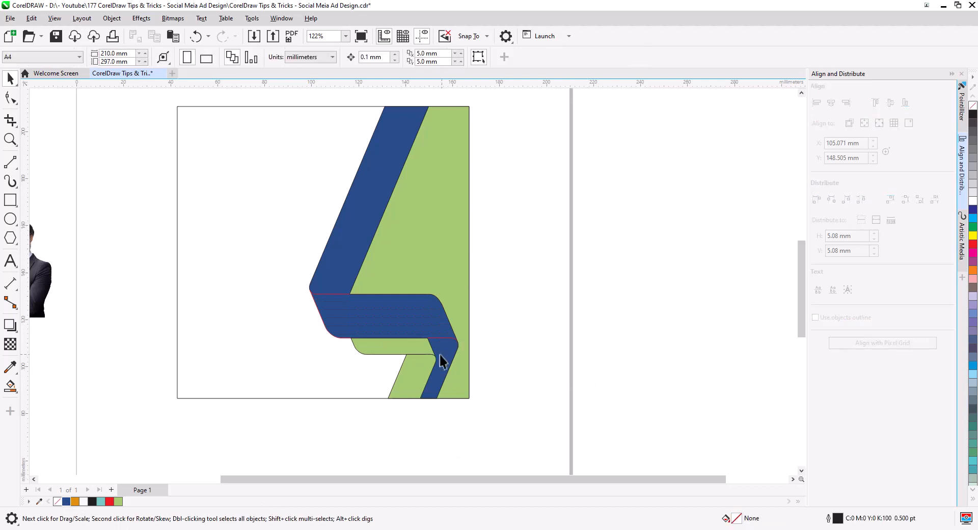
# - Recolour the two small green ribbon bars and the green area beside the ribbon orange (R223 G144 B15)
pyautogui.keyDown('shift'); pyautogui.click(414, 364); pyautogui.keyUp('shift')
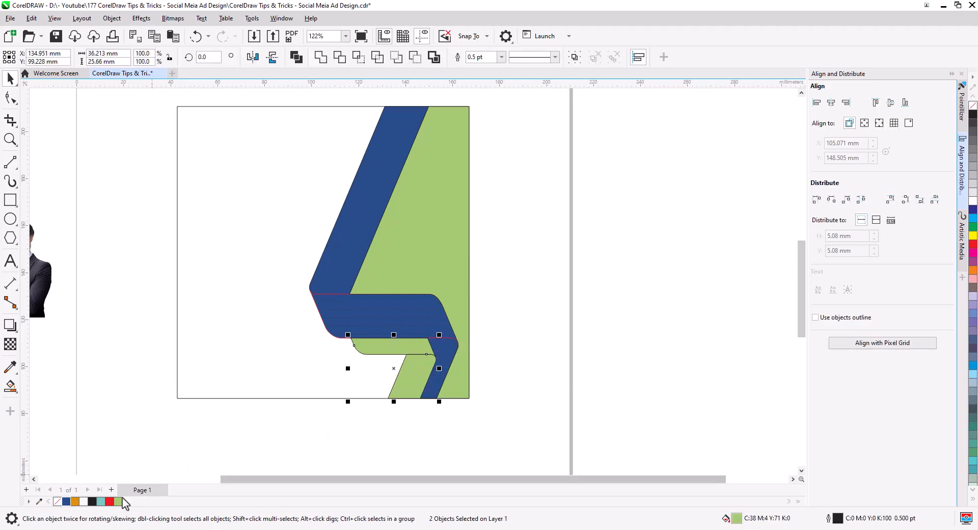
pyautogui.click(76, 501)
pyautogui.click(458, 276)
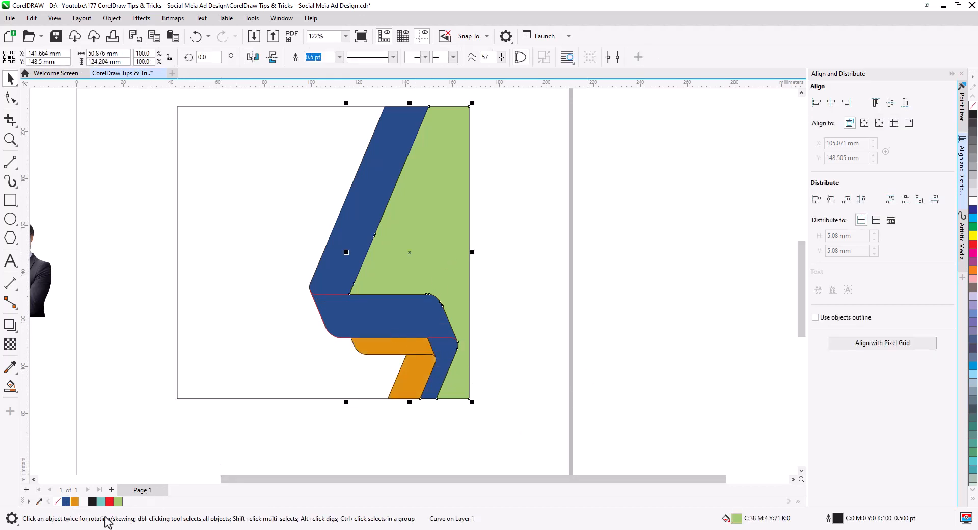
pyautogui.click(75, 502)
pyautogui.click(610, 309)
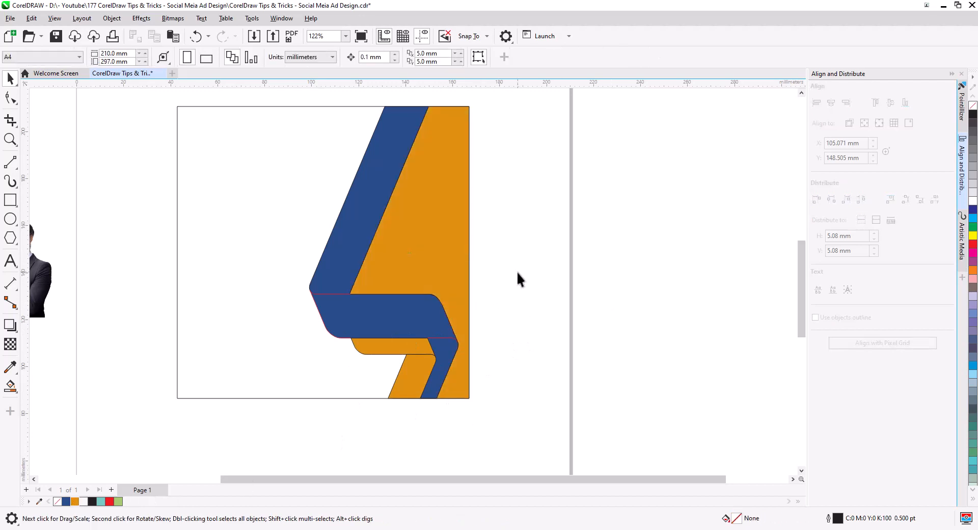
# - Apply a linear fountain fill along the long slanted bar, with horizontal colour bands and the document's dark blue at both ends
pyautogui.scroll(2, 517, 272)
pyautogui.moveTo(515, 277); pyautogui.dragTo(549, 396)
pyautogui.click(369, 279)
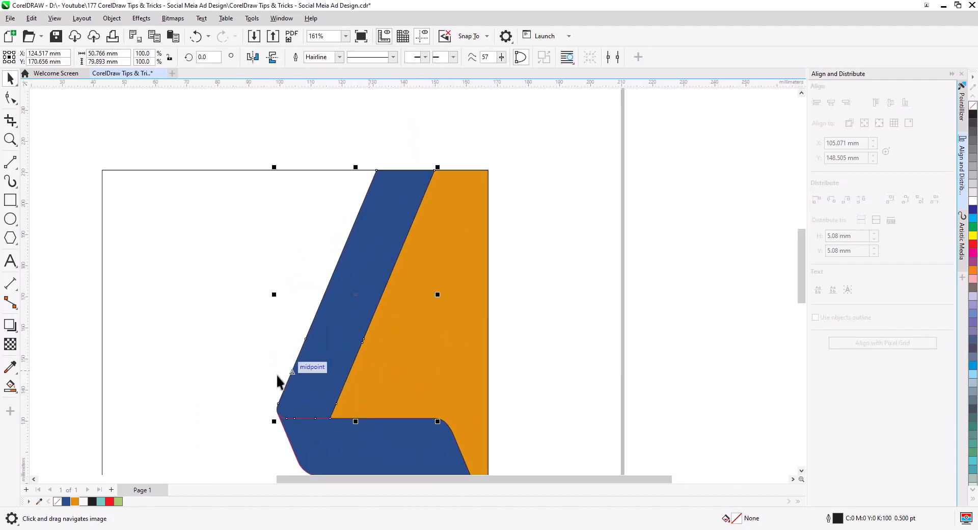
pyautogui.click(11, 387)
pyautogui.click(49, 387)
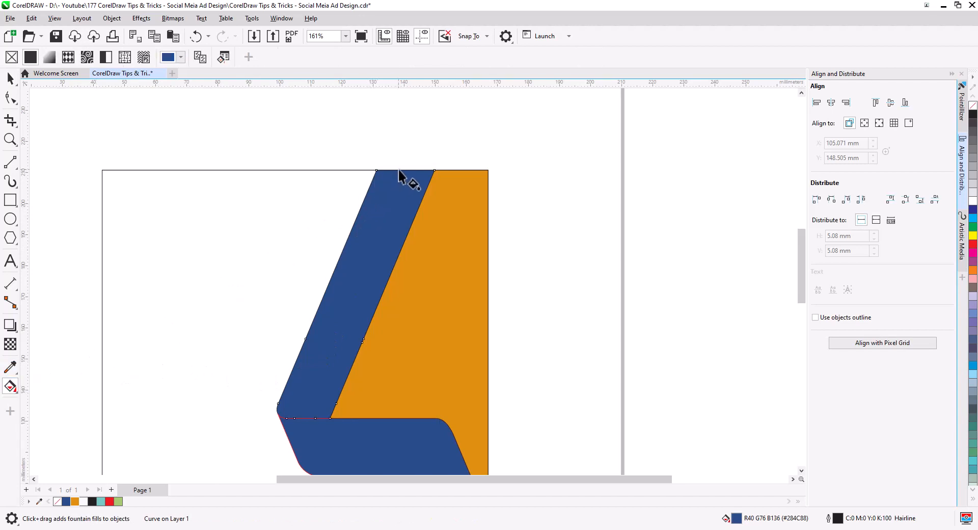
pyautogui.moveTo(401, 170); pyautogui.dragTo(319, 380)
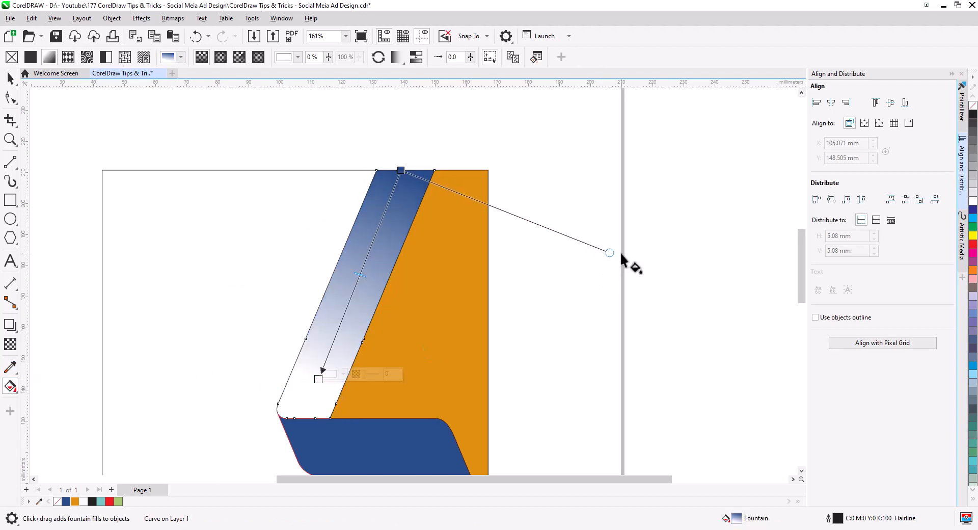
pyautogui.moveTo(611, 251); pyautogui.dragTo(642, 170)
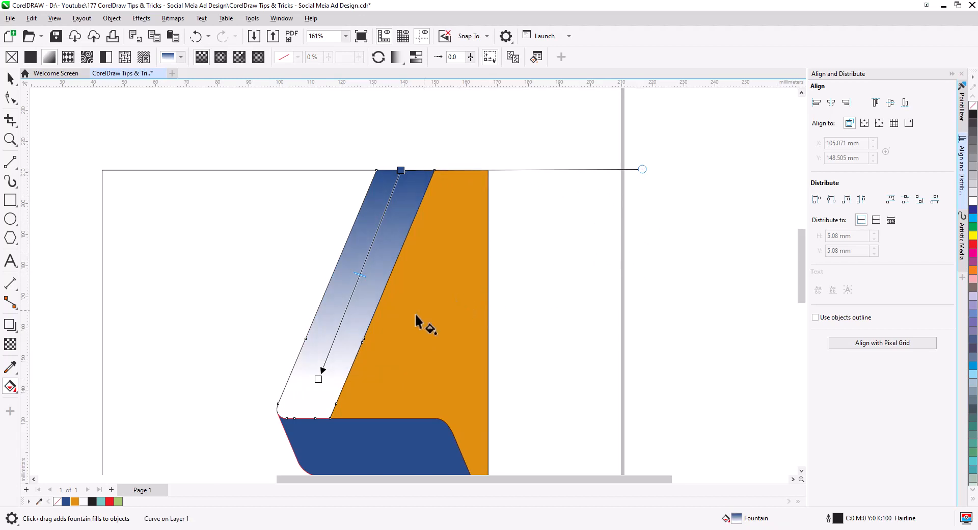
pyautogui.moveTo(66, 501); pyautogui.dragTo(319, 383)
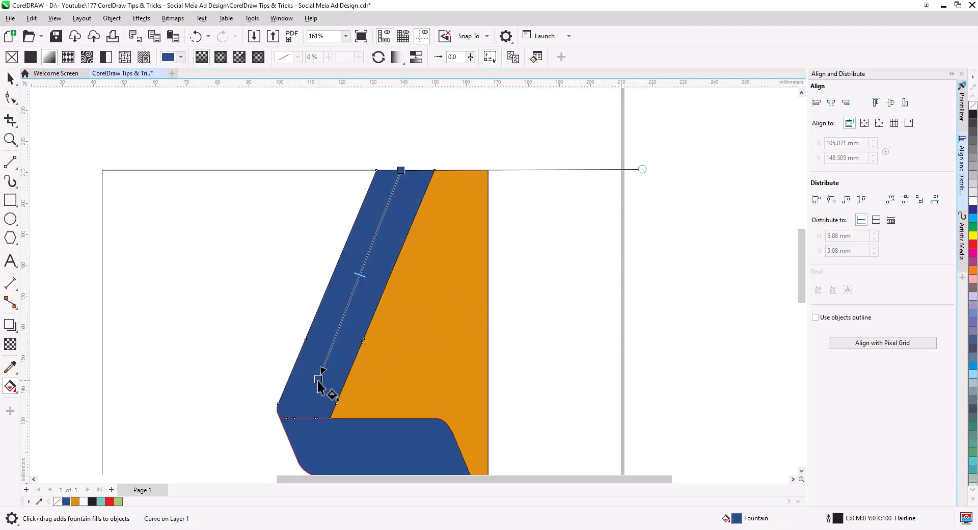
# - Set the lower end colour of the slanted bar's gradient to a lighter blue (R62 G102 B171)
pyautogui.click(318, 380)
pyautogui.click(344, 373)
pyautogui.click(331, 225)
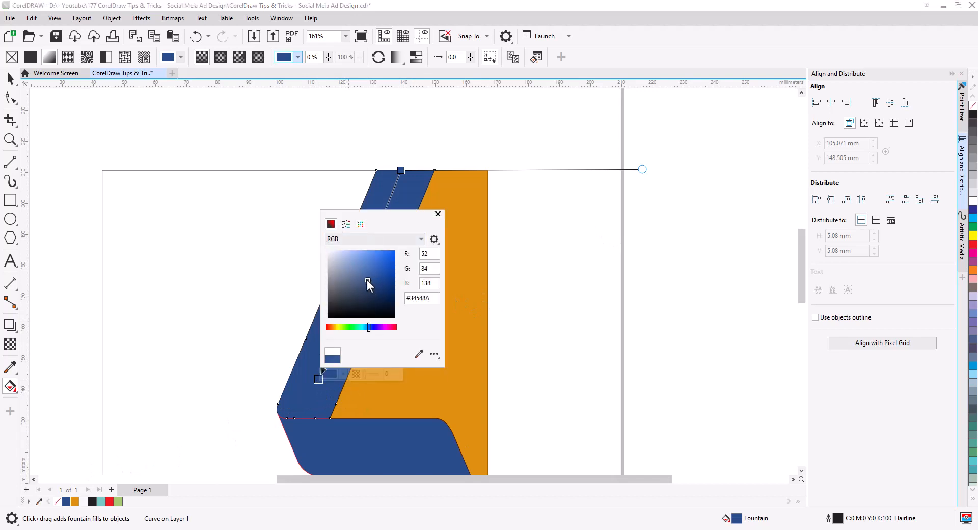
pyautogui.moveTo(367, 280); pyautogui.dragTo(369, 272)
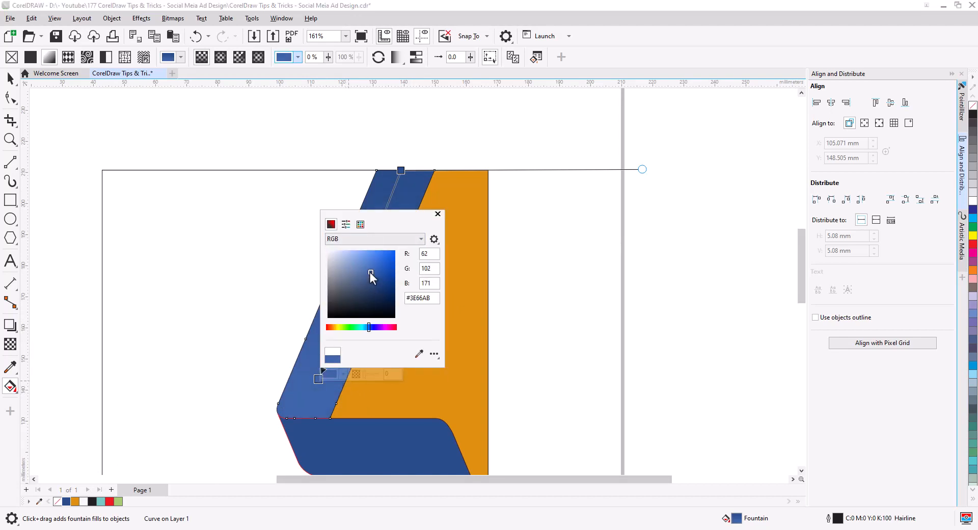
pyautogui.click(438, 214)
# - Set the upper end colour of the slanted bar's gradient to a darker navy blue
pyautogui.click(400, 170)
pyautogui.click(425, 164)
pyautogui.click(413, 185)
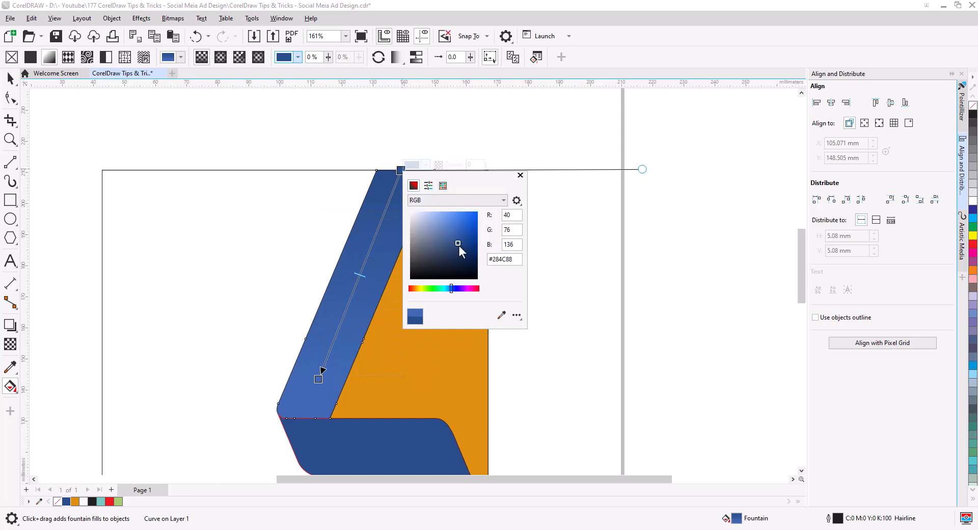
pyautogui.moveTo(459, 246); pyautogui.dragTo(468, 259)
pyautogui.click(9, 83)
pyautogui.click(37, 115)
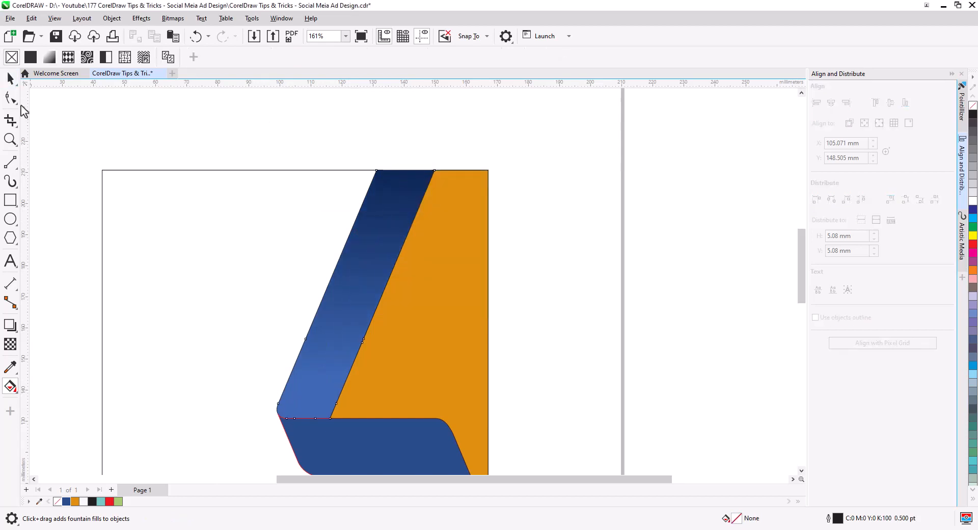
pyautogui.click(11, 79)
# - Copy the fill of the slanted upper bar to the blue middle bar and the blue lower bar
pyautogui.scroll(-1, 336, 181)
pyautogui.moveTo(344, 351); pyautogui.dragTo(353, 324)
pyautogui.click(353, 326)
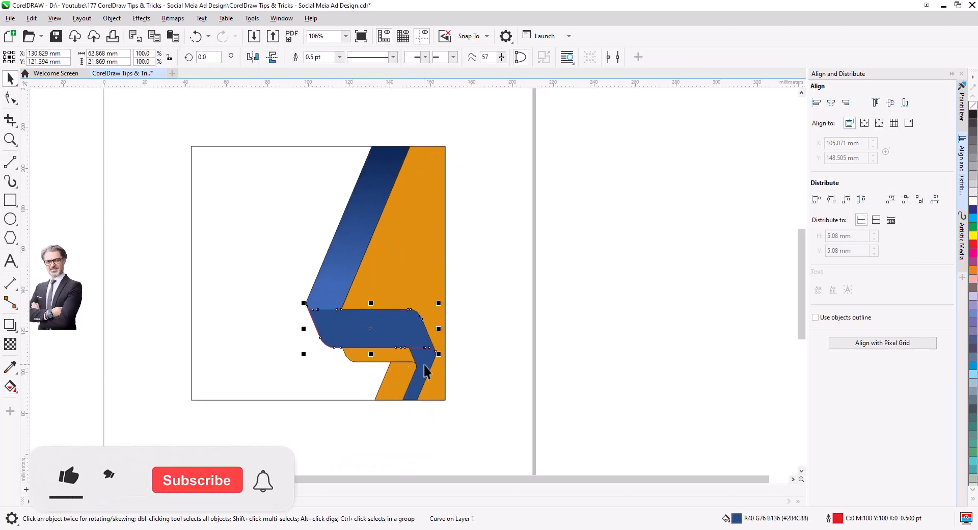
pyautogui.keyDown('shift'); pyautogui.click(415, 372); pyautogui.keyUp('shift')
pyautogui.click(368, 331)
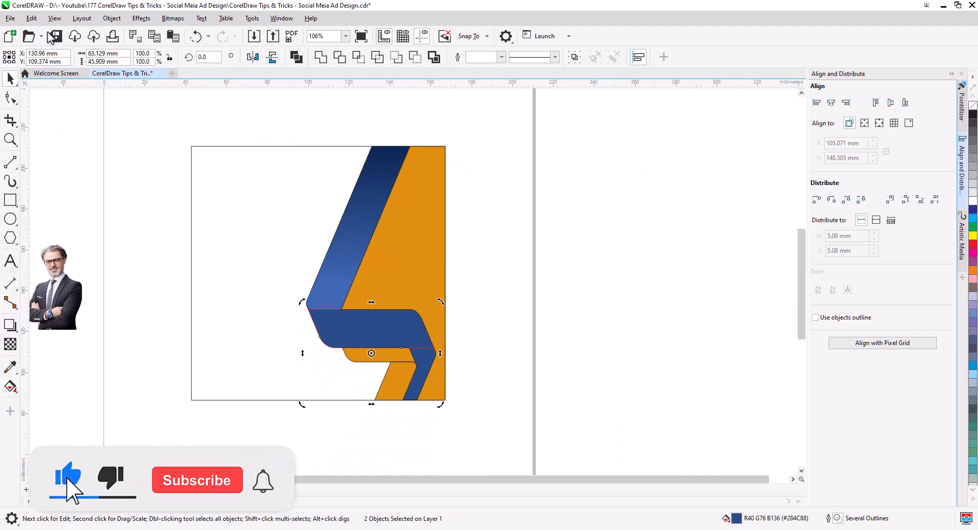
pyautogui.click(31, 18)
pyautogui.click(71, 115)
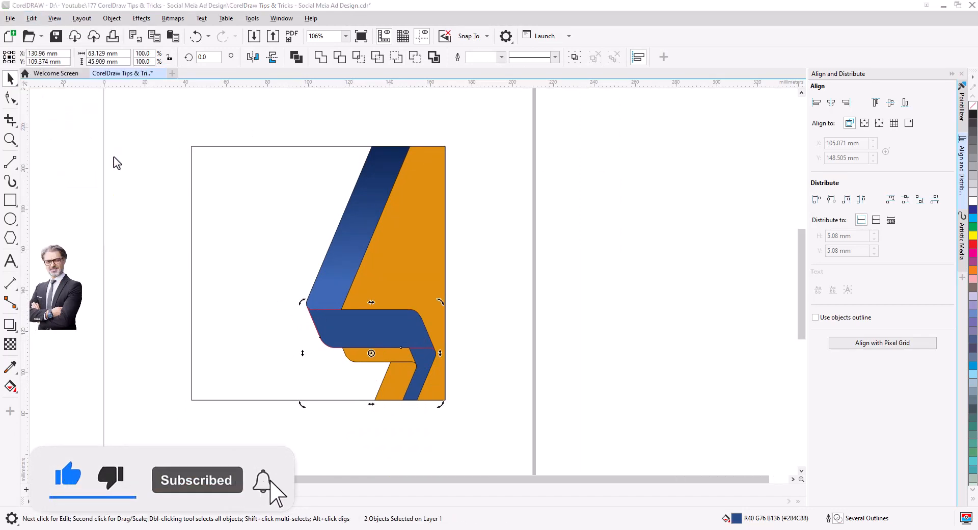
pyautogui.click(519, 286)
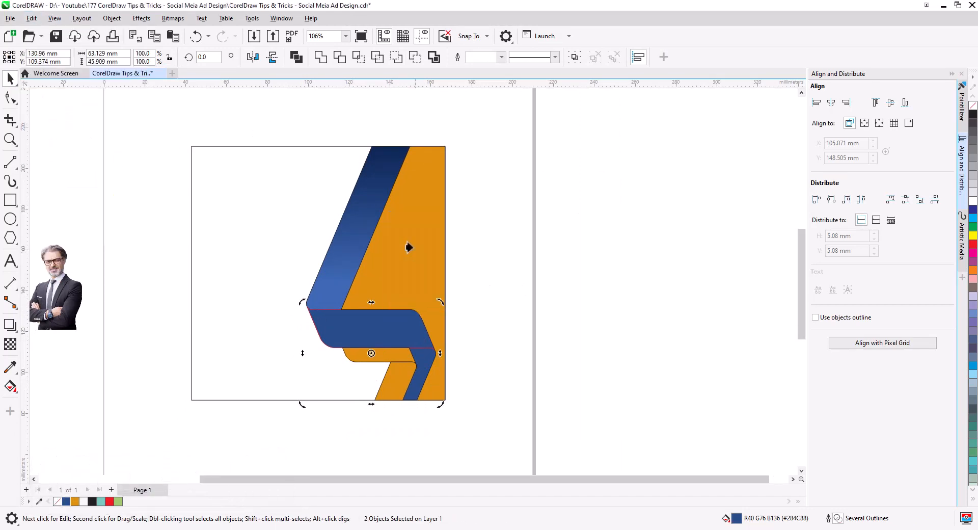
pyautogui.click(378, 211)
pyautogui.click(554, 304)
# - Redirect the blue middle bar's gradient so it runs from navy at its left end to lighter blue at its right end
pyautogui.click(387, 334)
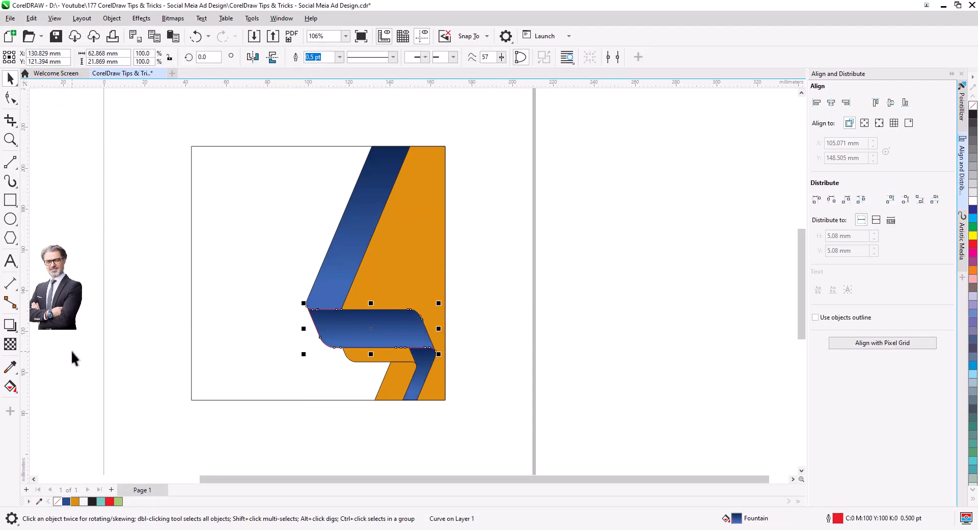
pyautogui.click(10, 387)
pyautogui.moveTo(415, 317); pyautogui.dragTo(277, 328)
pyautogui.moveTo(341, 344); pyautogui.dragTo(430, 338)
pyautogui.moveTo(291, 341); pyautogui.dragTo(289, 336)
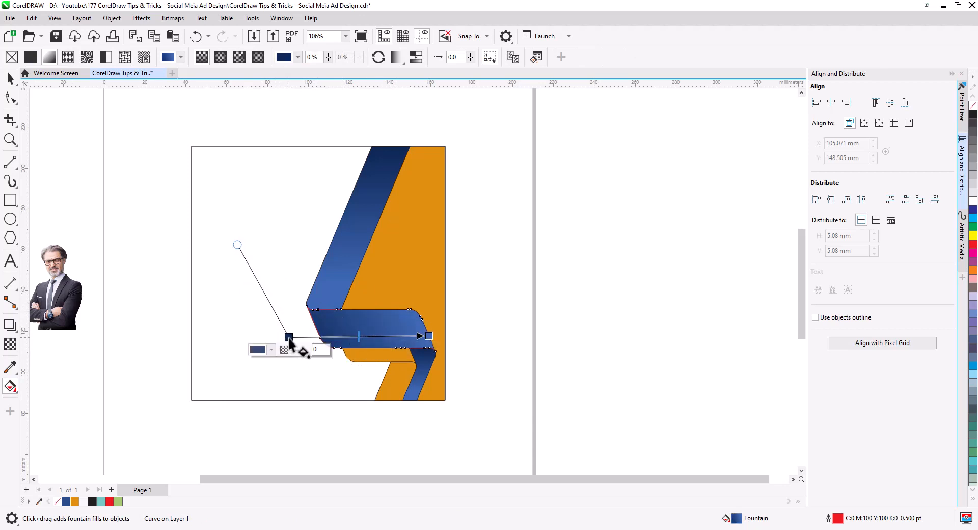
# - Adjust the narrow lower blue bar's gradient by nudging its light end and moving its midpoint towards the dark upper end
pyautogui.scroll(3, 380, 408)
pyautogui.click(467, 334)
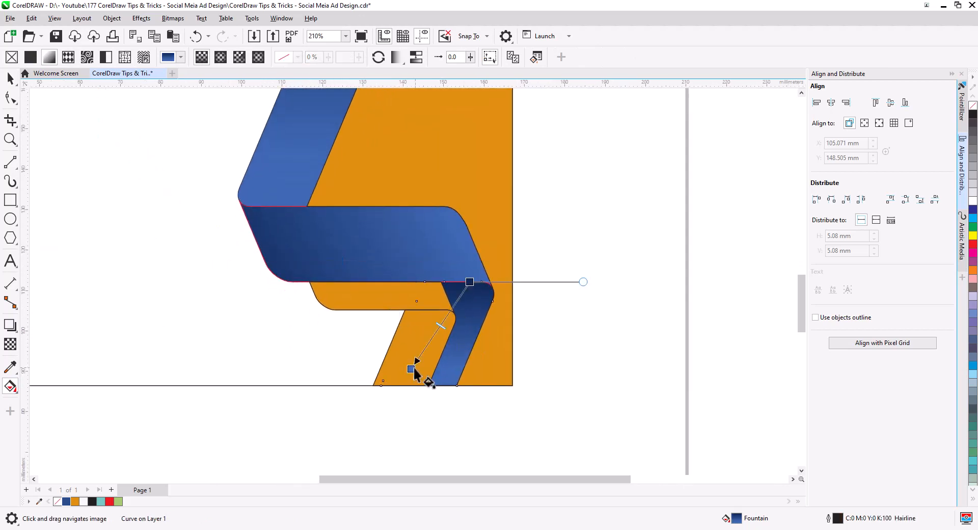
pyautogui.moveTo(411, 368); pyautogui.dragTo(413, 372)
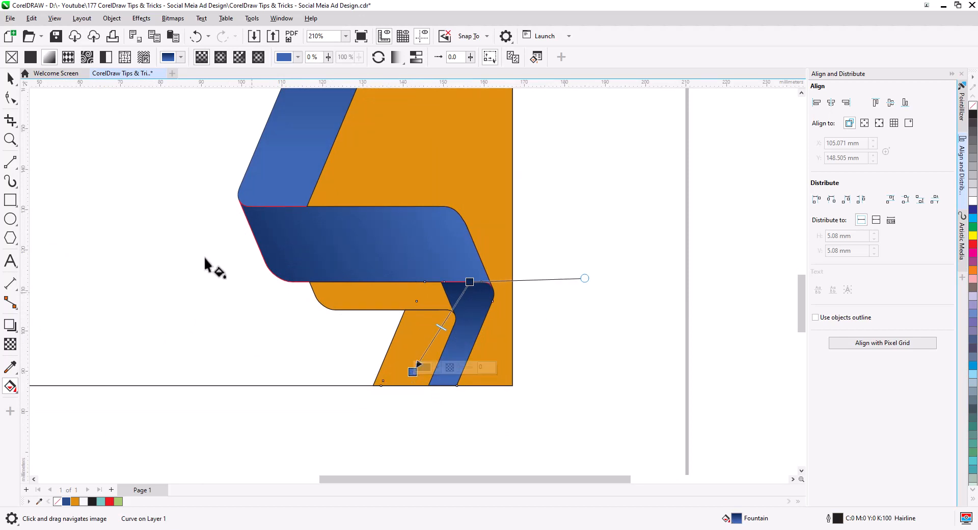
pyautogui.moveTo(441, 326); pyautogui.dragTo(462, 313)
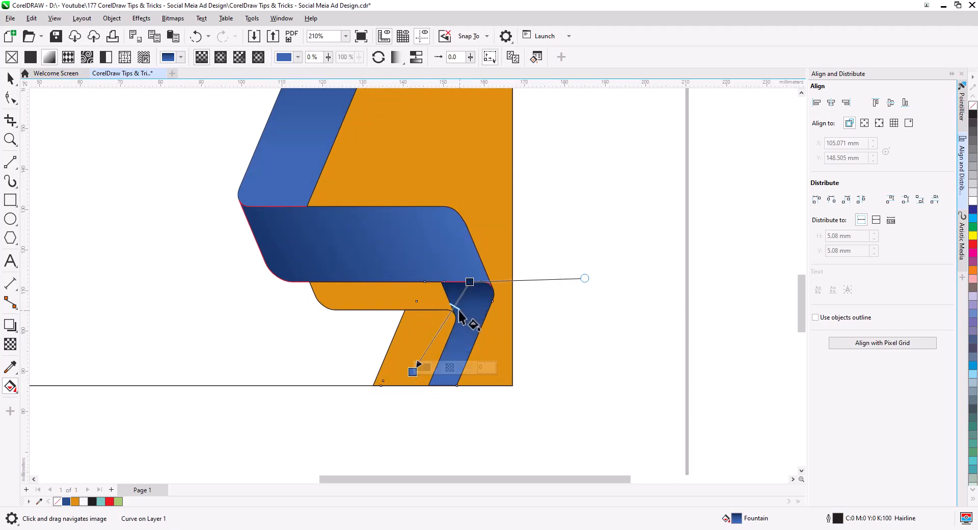
pyautogui.click(10, 79)
pyautogui.click(542, 326)
pyautogui.scroll(-2, 544, 362)
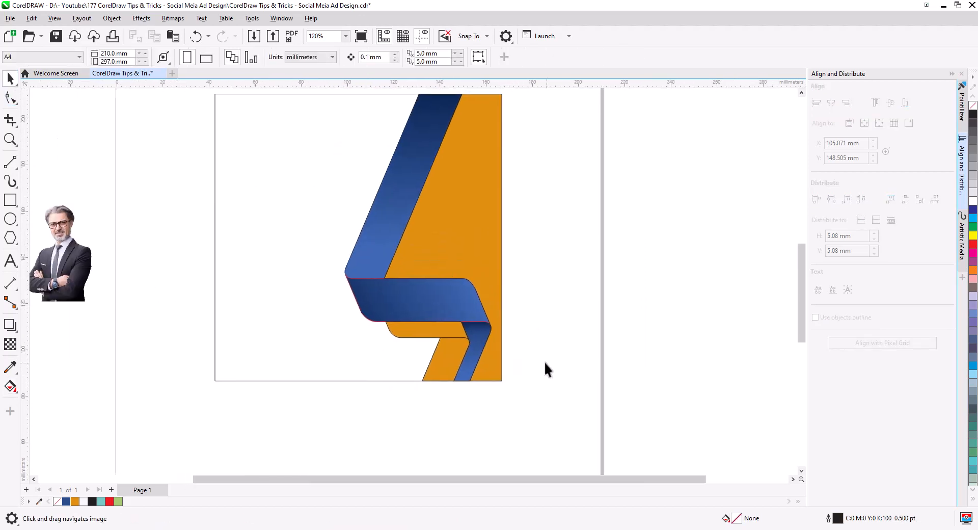
# - Copy the fill of the blue middle bar to the small orange middle bar beneath it
pyautogui.click(438, 358)
pyautogui.click(32, 19)
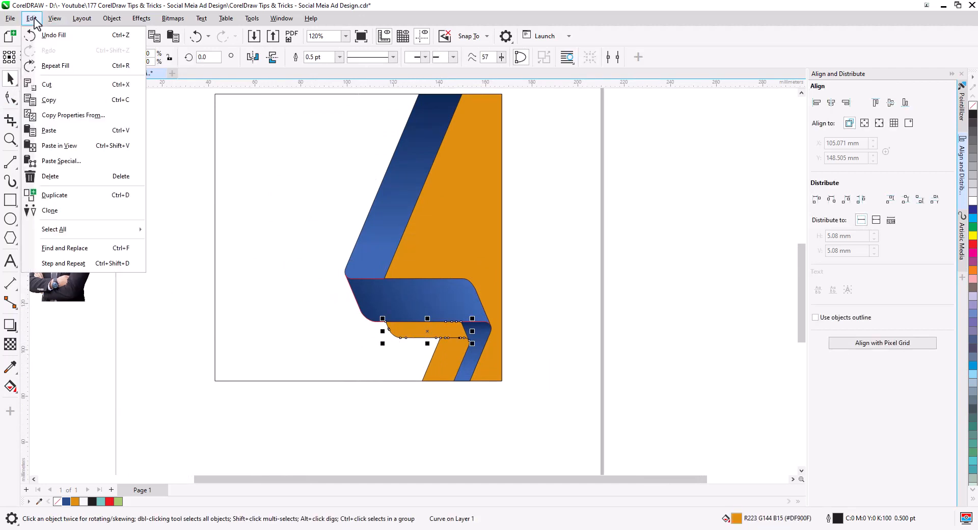
pyautogui.click(76, 115)
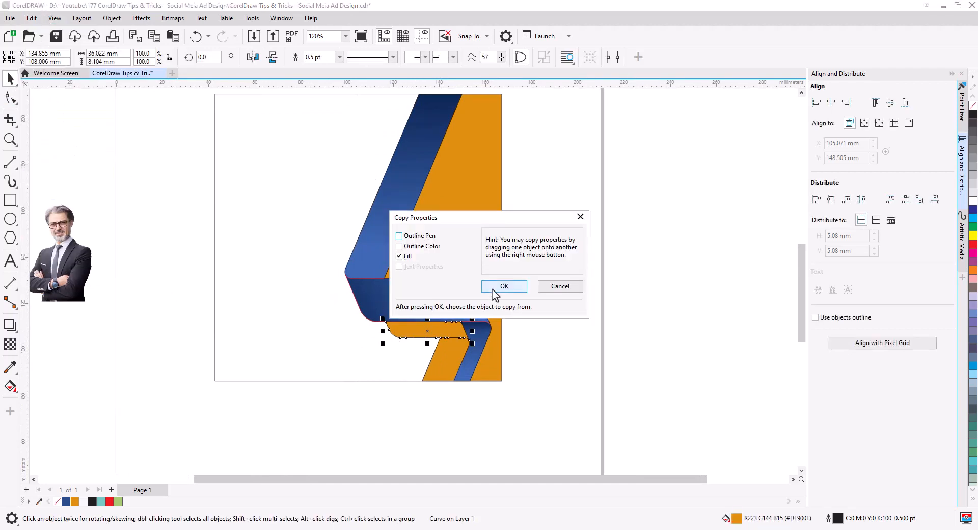
pyautogui.click(497, 290)
pyautogui.click(412, 300)
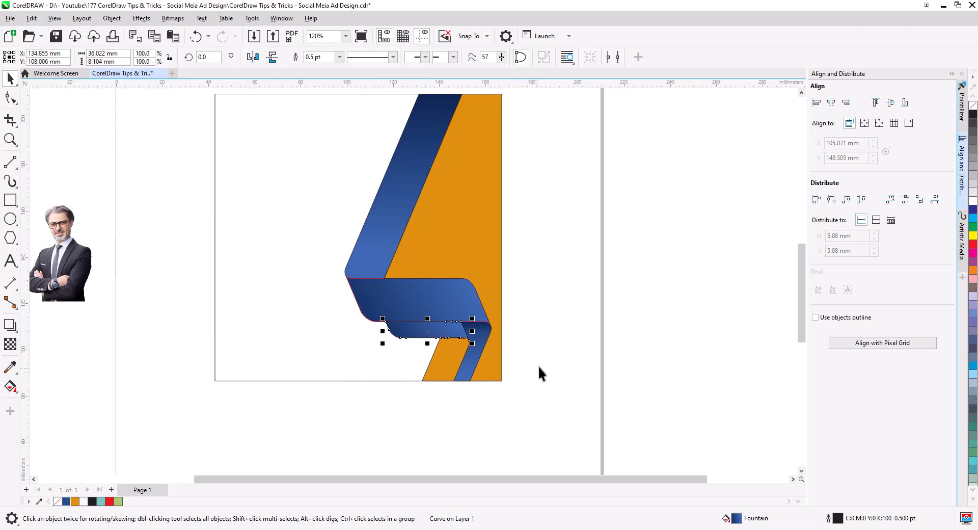
# - Set both end colours of the small middle bar's gradient to the document's orange
pyautogui.click(10, 386)
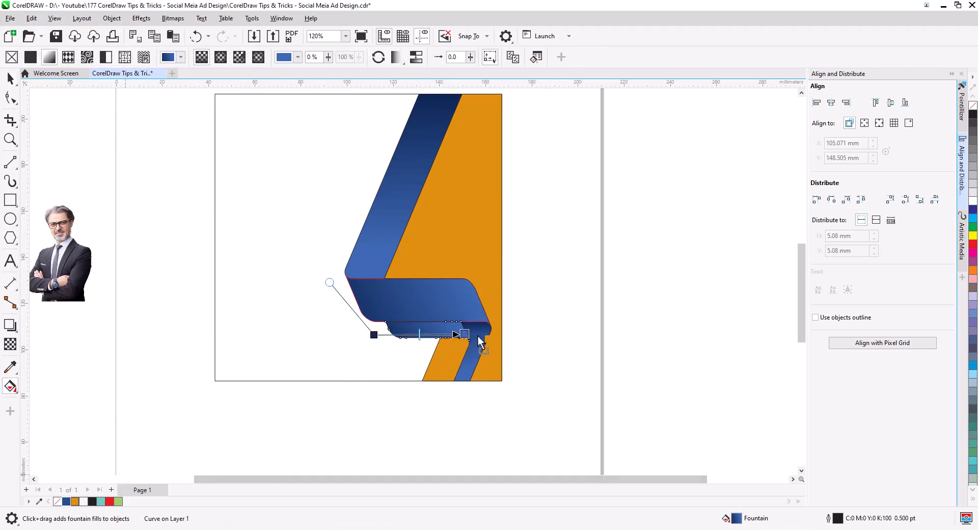
pyautogui.moveTo(467, 338); pyautogui.dragTo(465, 336)
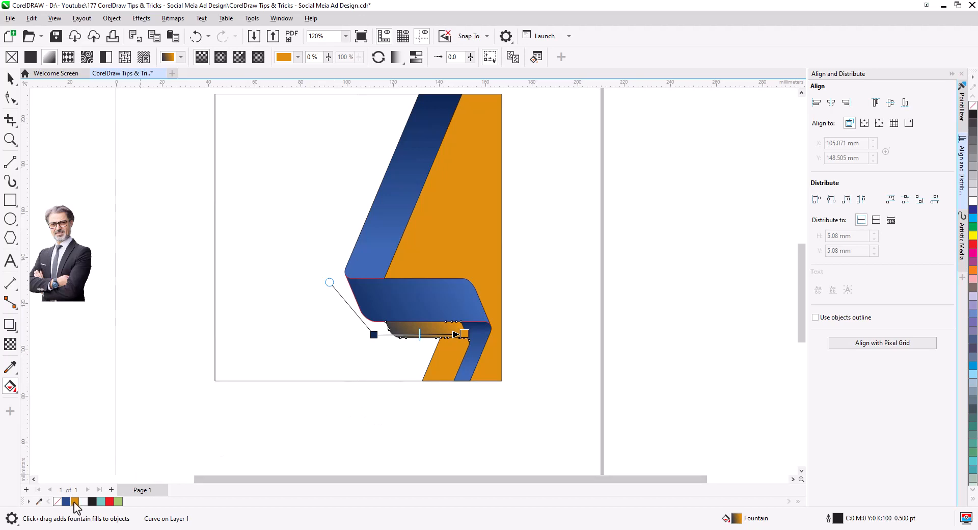
pyautogui.moveTo(74, 501); pyautogui.dragTo(374, 335)
# - Set the right end colour of the small middle bar's gradient to light orange (R250 G184 B77)
pyautogui.scroll(2, 381, 338)
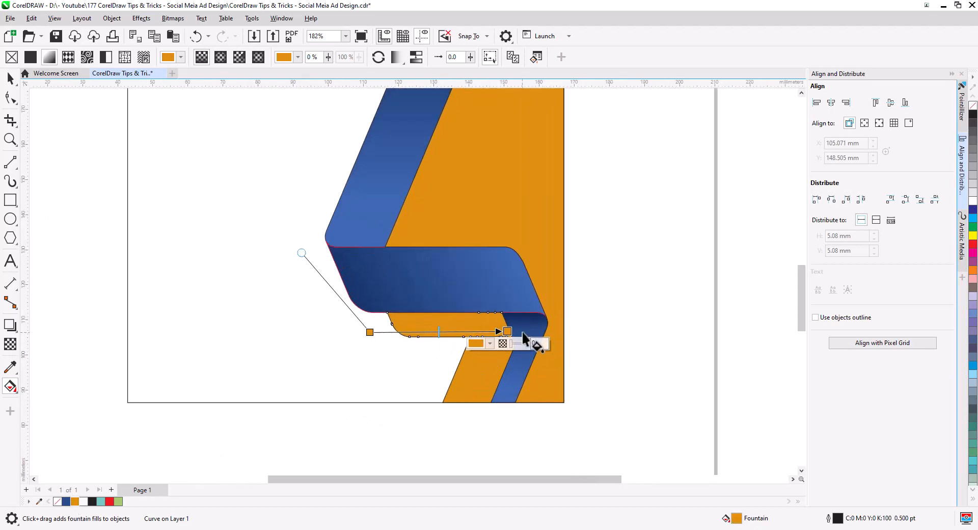
pyautogui.click(490, 342)
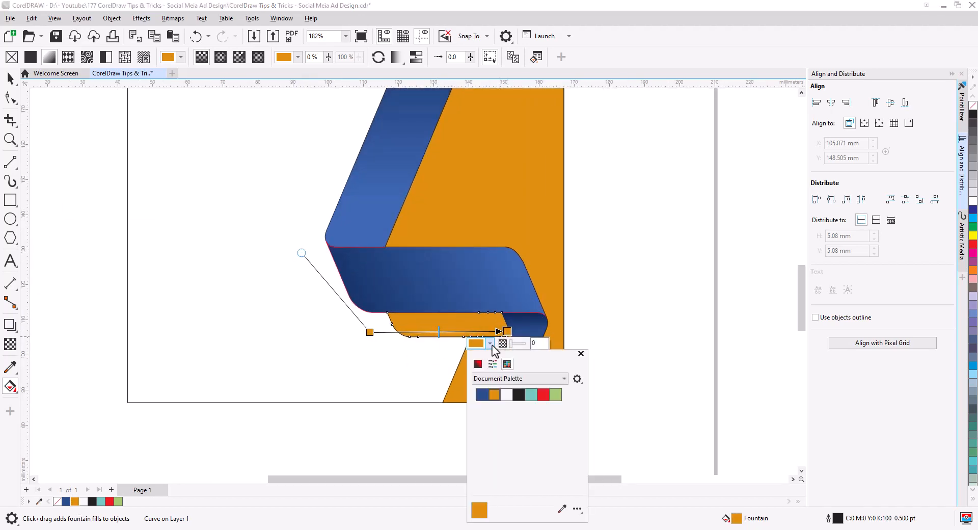
pyautogui.click(477, 363)
pyautogui.click(533, 398)
pyautogui.moveTo(532, 398); pyautogui.dragTo(517, 393)
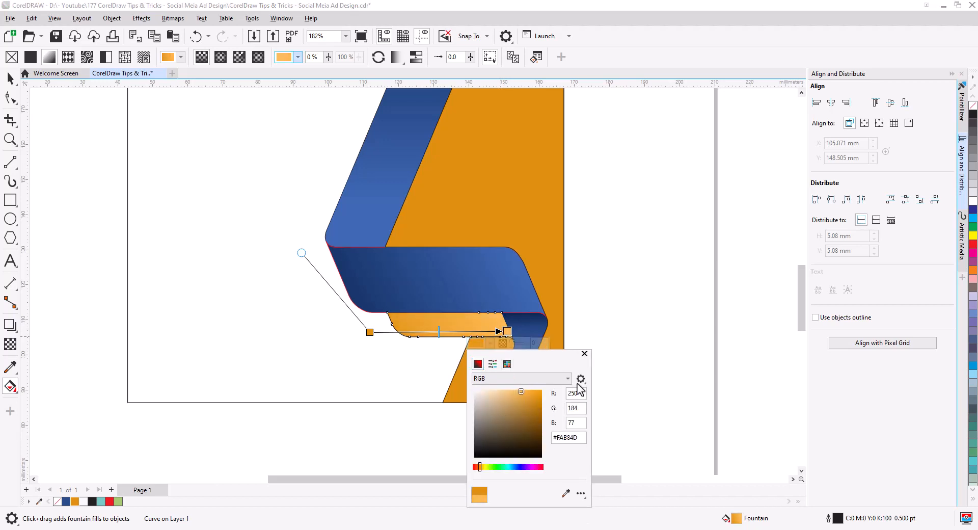
pyautogui.click(584, 353)
# - Set the left end colour of the small middle bar's gradient to dark brown (R97 G60 B0), and select the small lower orange bar
pyautogui.click(352, 343)
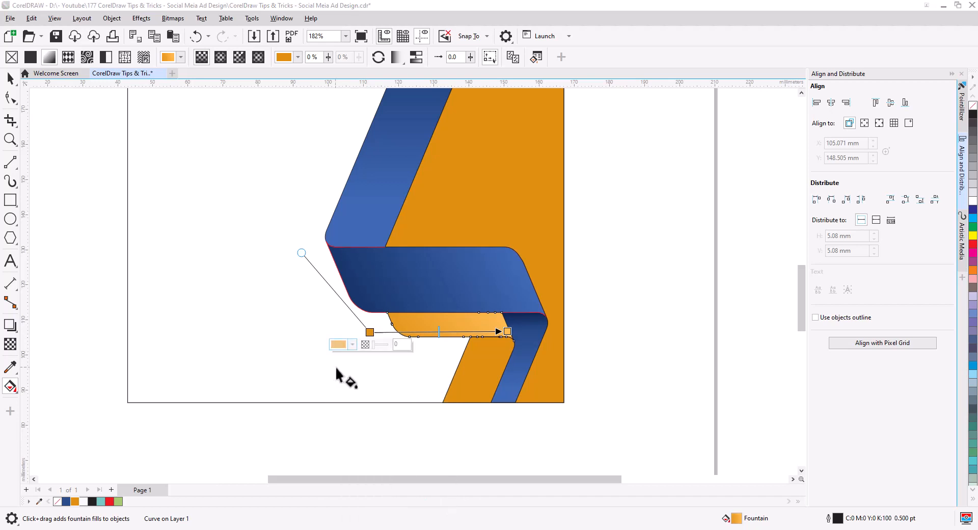
pyautogui.click(352, 343)
pyautogui.click(342, 365)
pyautogui.moveTo(398, 400)
pyautogui.mouseDown()
pyautogui.moveTo(389, 414)
pyautogui.moveTo(413, 441)
pyautogui.mouseUp()
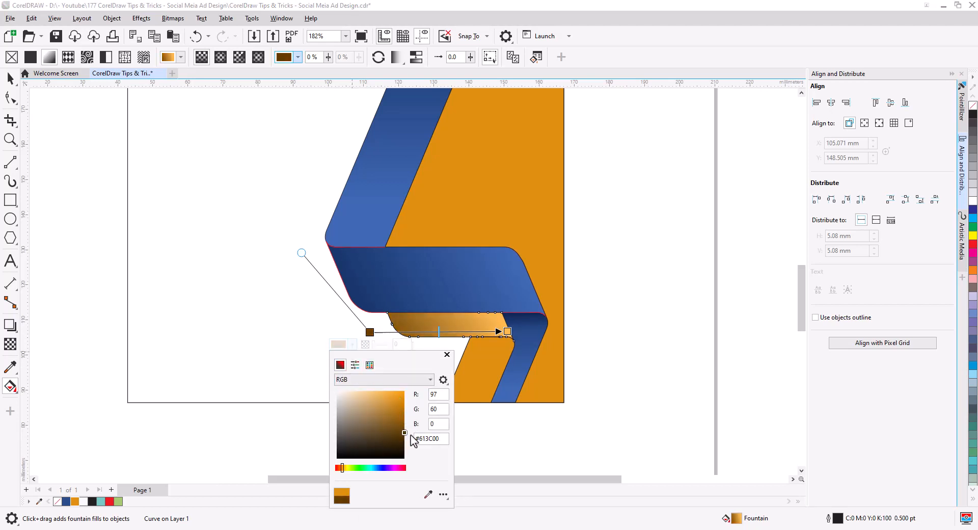
pyautogui.click(445, 371)
pyautogui.click(442, 393)
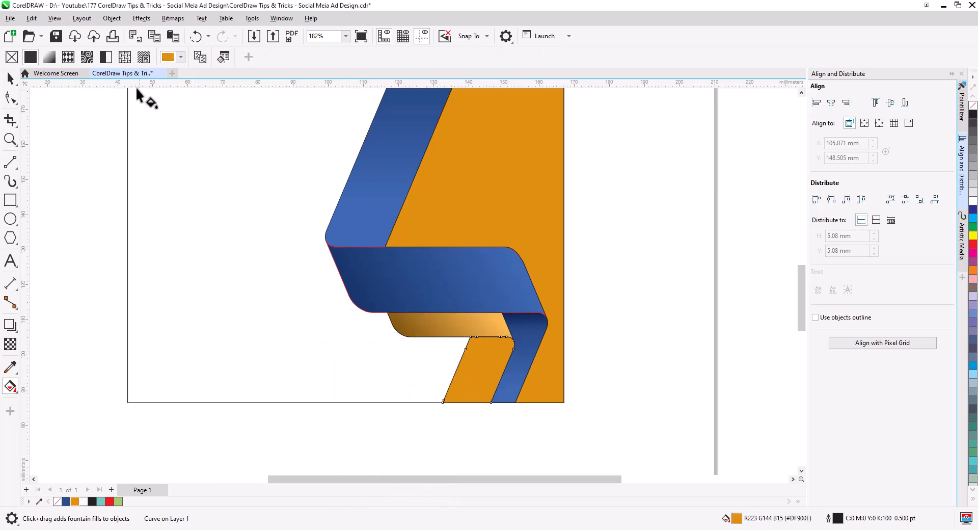
# - Copy the gradient fill of the small orange middle bar to the small lower bar beneath it
pyautogui.click(31, 18)
pyautogui.click(73, 114)
pyautogui.click(514, 285)
pyautogui.click(458, 328)
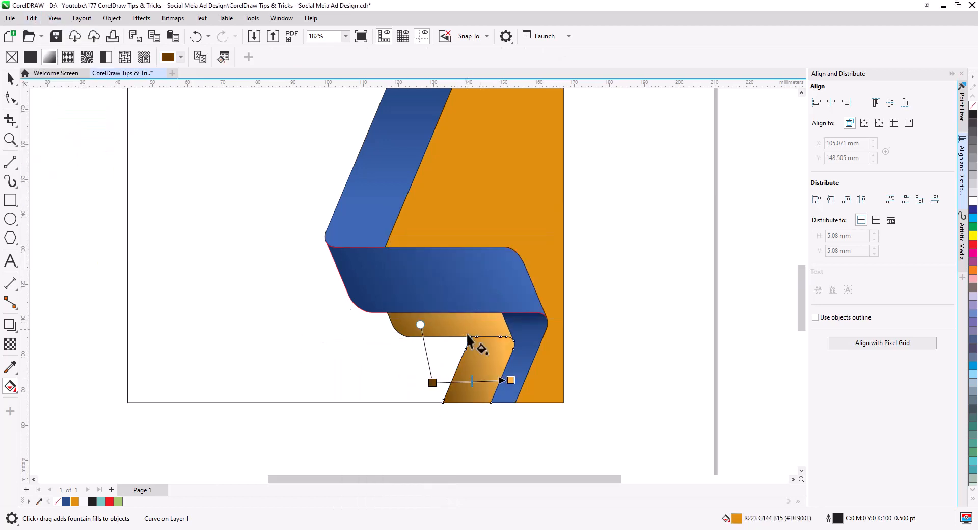
# - Realign the small lower bar's gradient to run from dark brown at the fold to light orange at its foot
pyautogui.moveTo(503, 337); pyautogui.dragTo(472, 406)
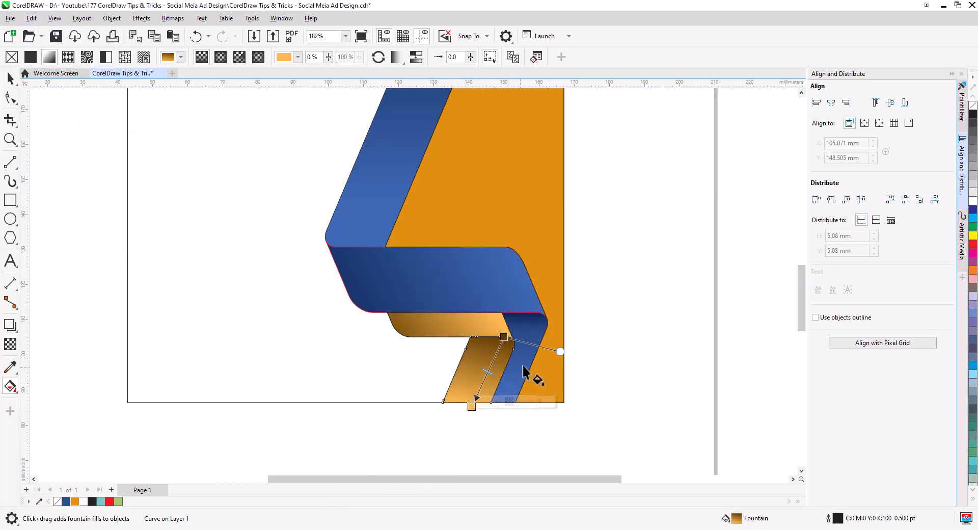
pyautogui.moveTo(559, 349); pyautogui.dragTo(558, 332)
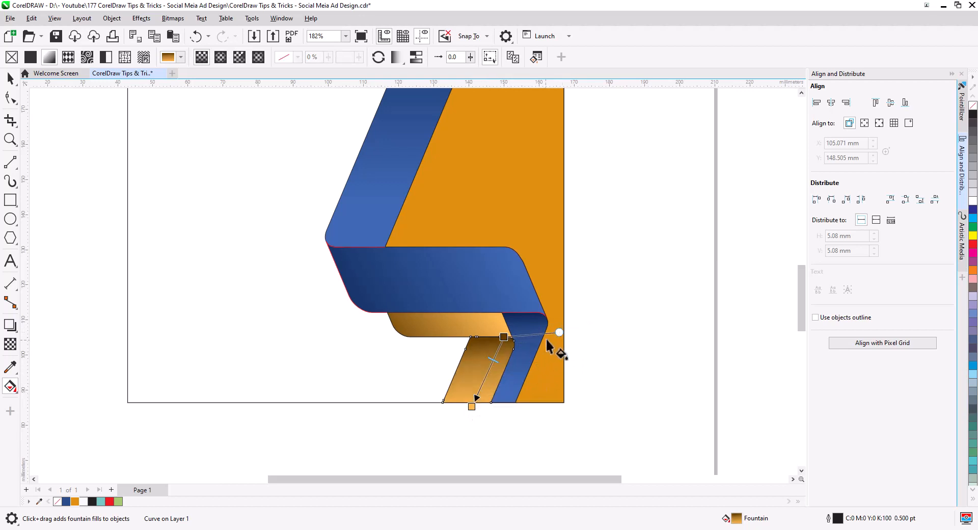
pyautogui.moveTo(477, 403); pyautogui.dragTo(479, 398)
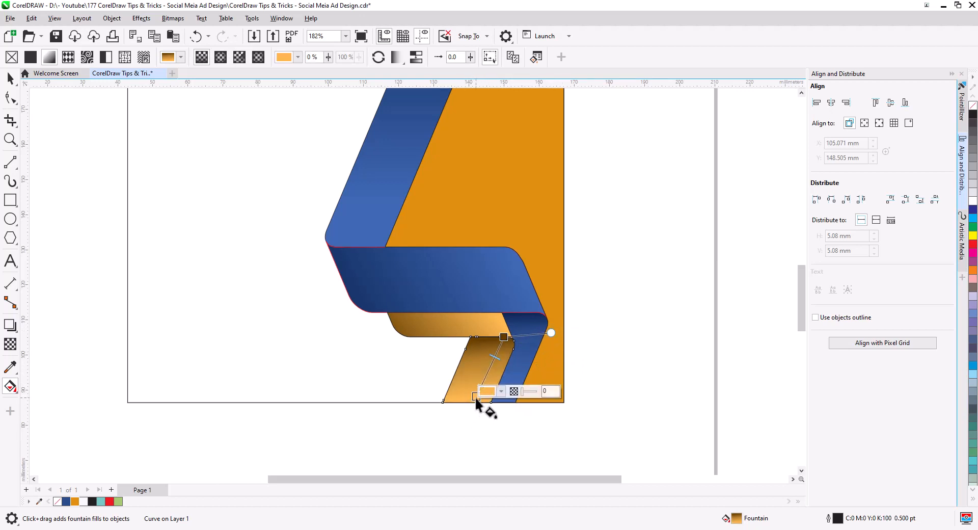
# - Fill the large orange background shape with the light orange (R239 G175 B72) sampled from the foot of the small lower bar
pyautogui.click(497, 196)
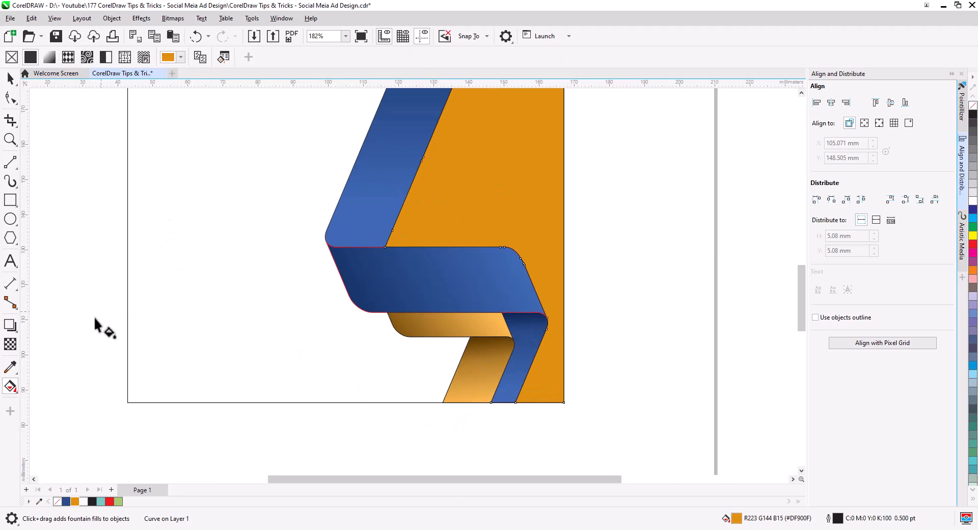
pyautogui.click(10, 366)
pyautogui.click(466, 398)
pyautogui.click(525, 158)
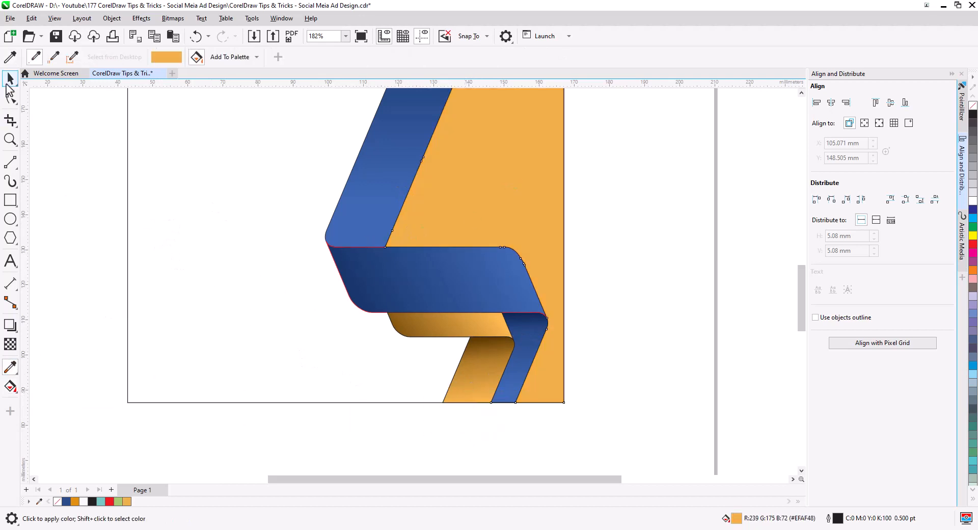
# - Remove the outlines from the six ribbon and background shapes inside the square frame
pyautogui.click(10, 78)
pyautogui.click(577, 279)
pyautogui.scroll(-4, 576, 277)
pyautogui.moveTo(590, 390); pyautogui.dragTo(461, 311)
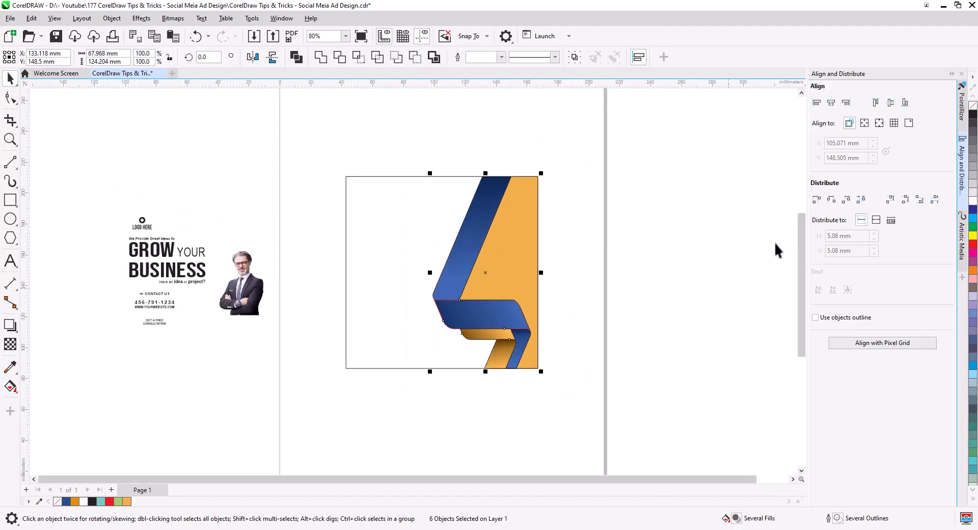
pyautogui.press('Escape')
pyautogui.scroll(4, 538, 312)
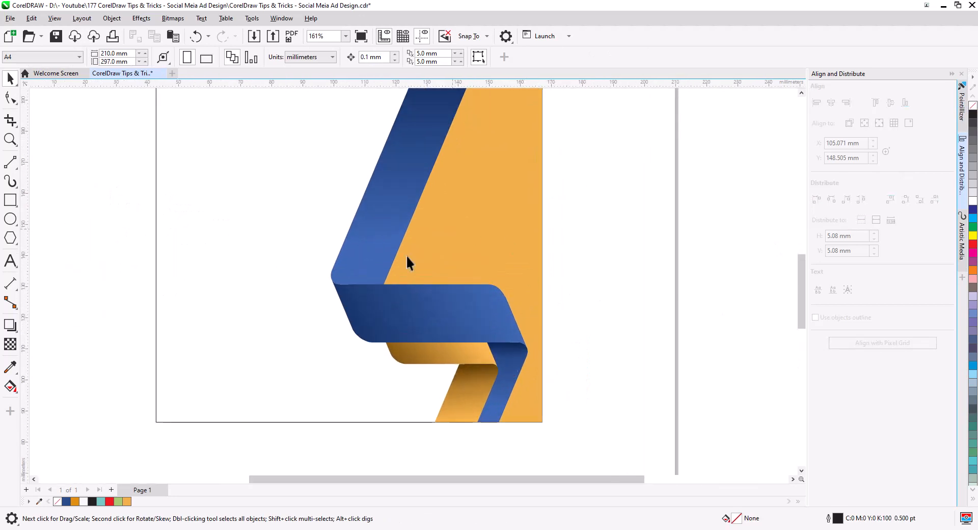
pyautogui.scroll(-3, 317, 281)
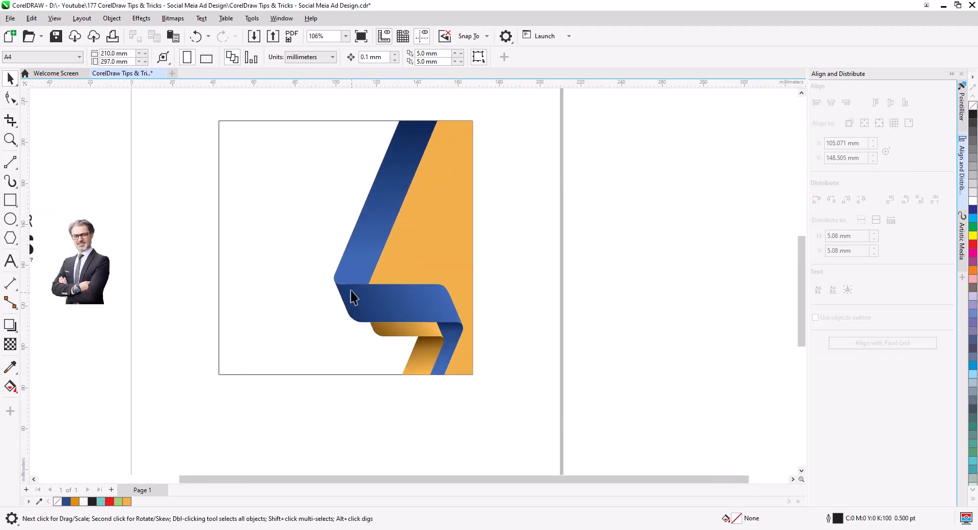
# - Move all the blue and small orange ribbon pieces about 8.5 mm left, leaving the orange background in place
pyautogui.moveTo(348, 293); pyautogui.dragTo(356, 302)
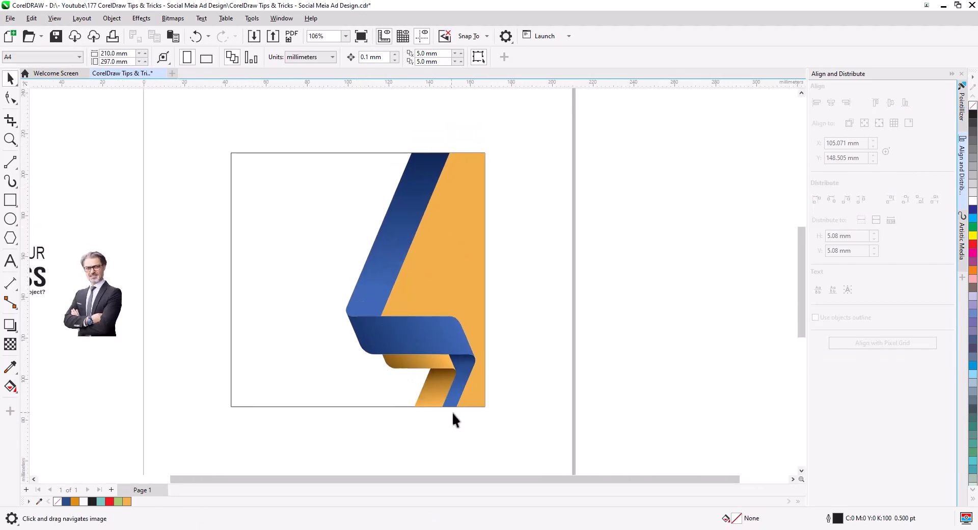
pyautogui.moveTo(309, 181); pyautogui.dragTo(297, 133)
pyautogui.moveTo(422, 345); pyautogui.dragTo(405, 341)
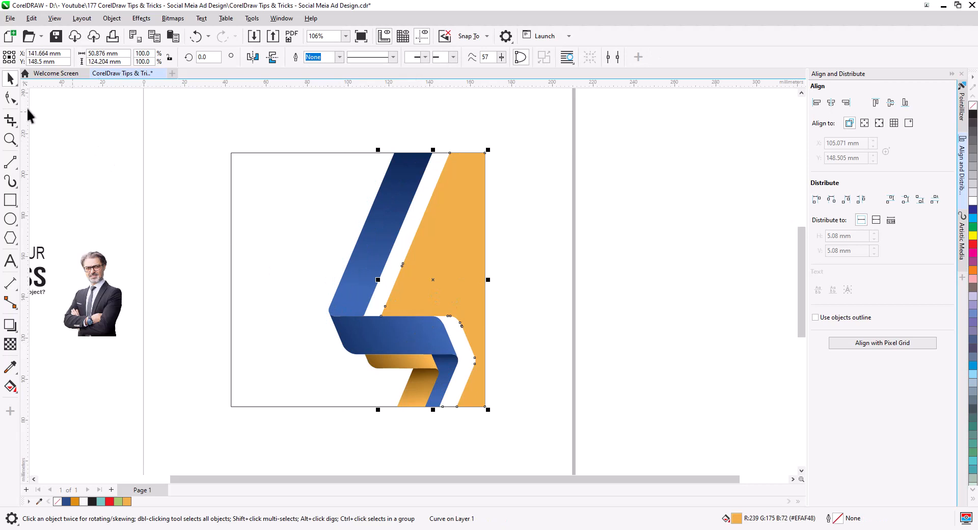
# - Shift the nodes along the orange background's inner edge about 8.5 mm left to meet the moved ribbon
pyautogui.click(10, 98)
pyautogui.moveTo(475, 402); pyautogui.dragTo(481, 418)
pyautogui.moveTo(448, 151); pyautogui.dragTo(345, 232)
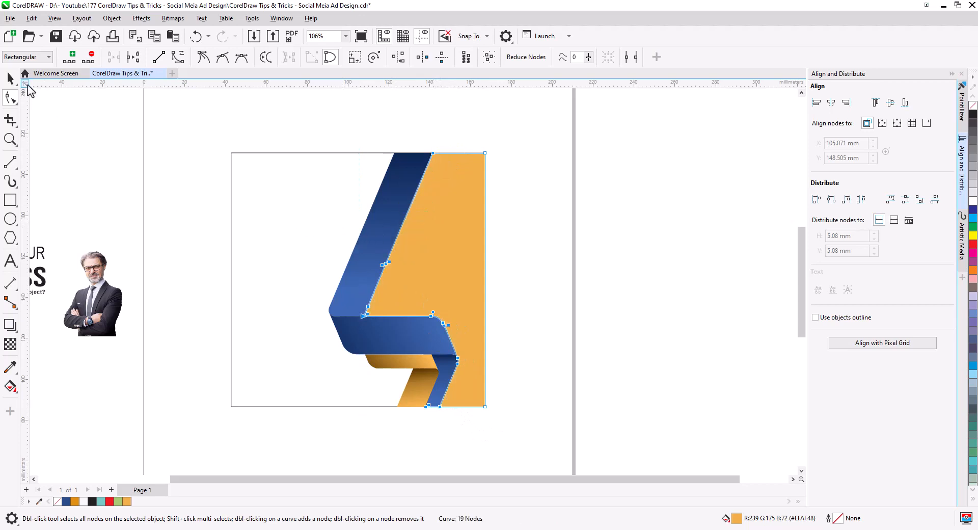
pyautogui.press('space')
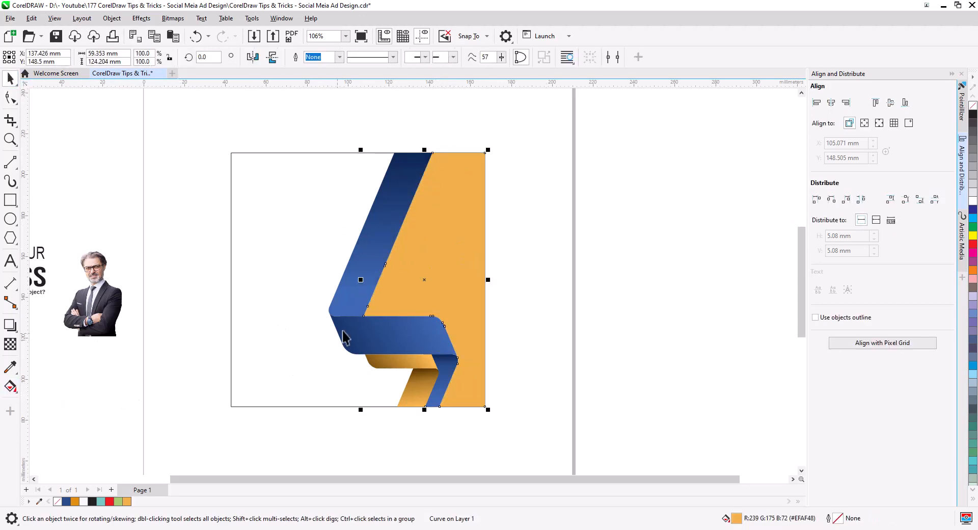
# - Copy the gradient fill of the small lower orange bar to the large orange background shape
pyautogui.click(31, 18)
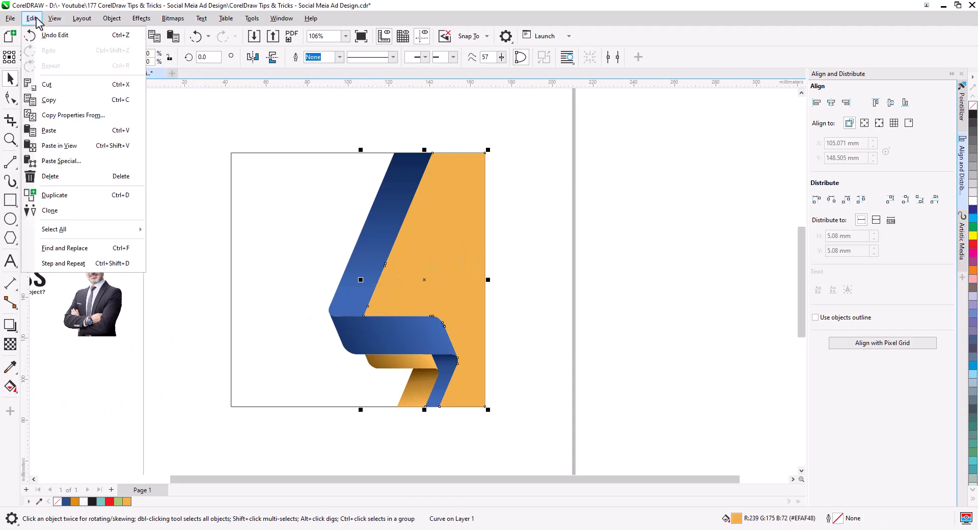
pyautogui.click(74, 115)
pyautogui.click(505, 286)
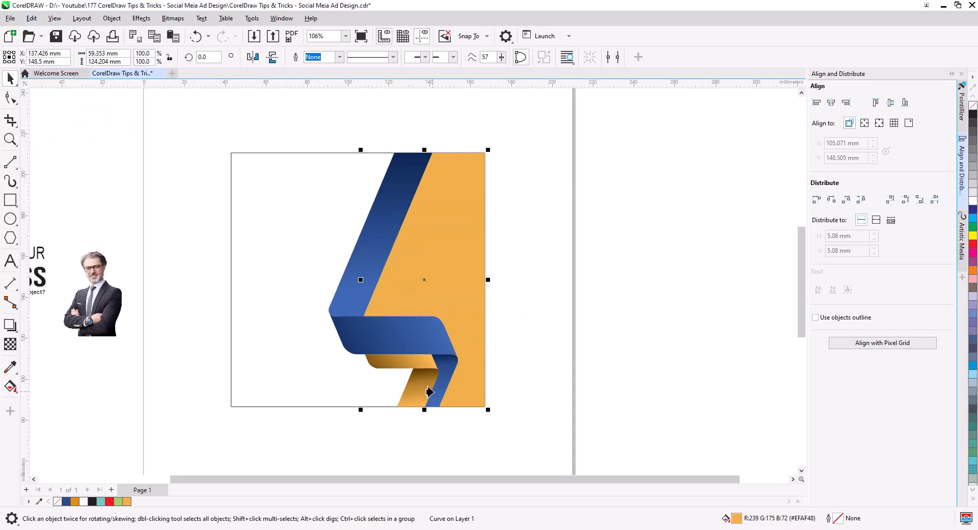
pyautogui.click(410, 404)
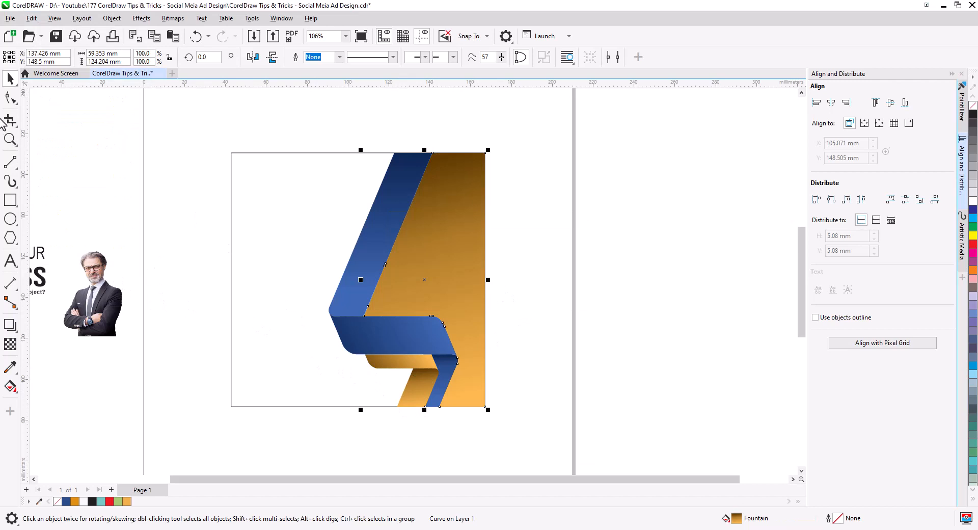
# - Level the background gradient's angle and move its dark end just above the top of the frame
pyautogui.click(9, 386)
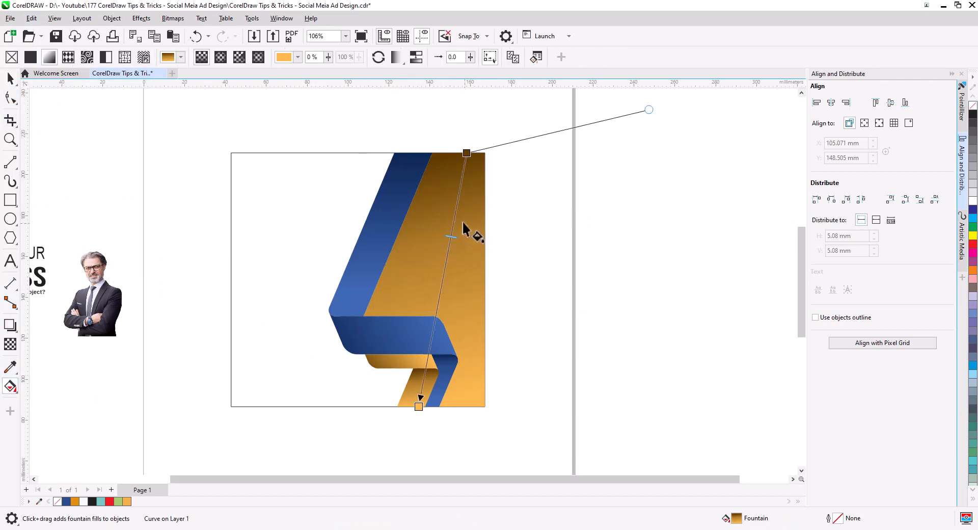
pyautogui.moveTo(648, 110); pyautogui.dragTo(650, 152)
pyautogui.moveTo(467, 154); pyautogui.dragTo(468, 141)
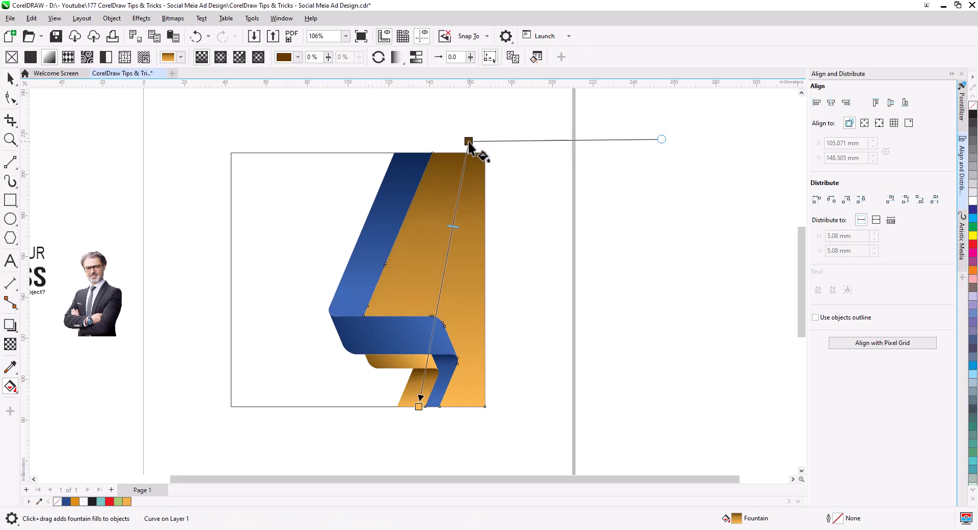
# - Change the dark upper end of the background's gradient to a bright coral red
pyautogui.click(493, 136)
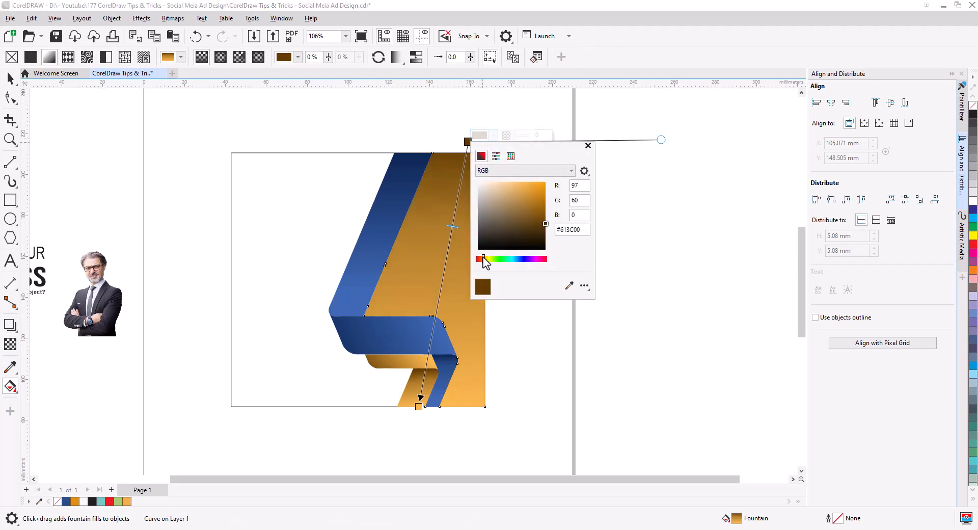
pyautogui.moveTo(483, 257); pyautogui.dragTo(474, 258)
pyautogui.moveTo(543, 192)
pyautogui.mouseDown()
pyautogui.moveTo(547, 180)
pyautogui.moveTo(525, 182)
pyautogui.mouseUp()
pyautogui.click(199, 224)
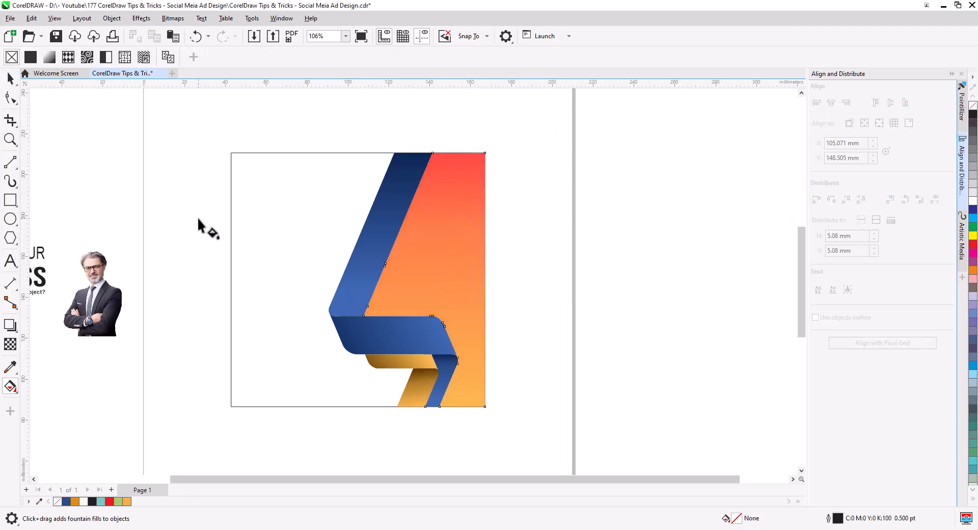
# - Place a copy of the businessman photo over the ribbon and enlarge it to about 59 by 89 mm
pyautogui.click(8, 81)
pyautogui.moveTo(108, 314); pyautogui.dragTo(459, 359)
pyautogui.click(445, 323)
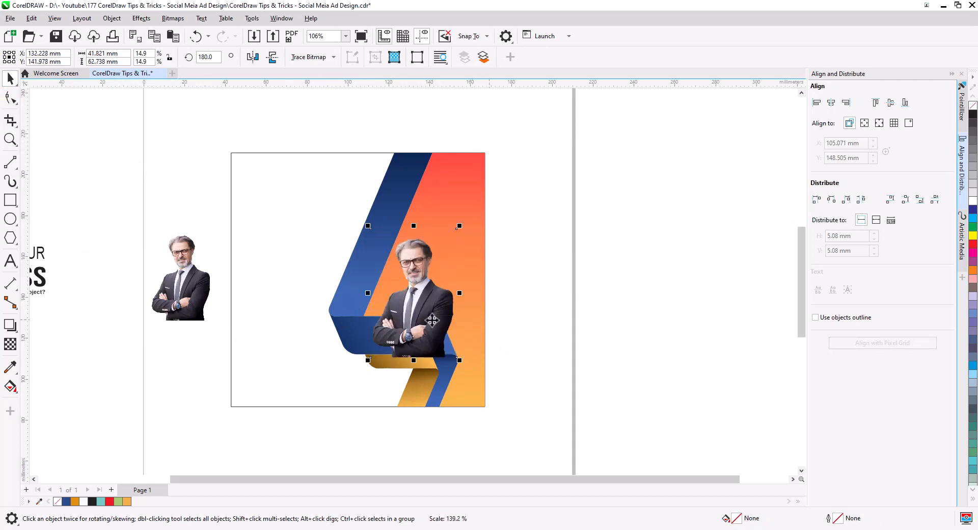
pyautogui.moveTo(368, 225); pyautogui.dragTo(331, 172)
pyautogui.moveTo(404, 272); pyautogui.dragTo(410, 271)
pyautogui.moveTo(409, 314); pyautogui.dragTo(409, 305)
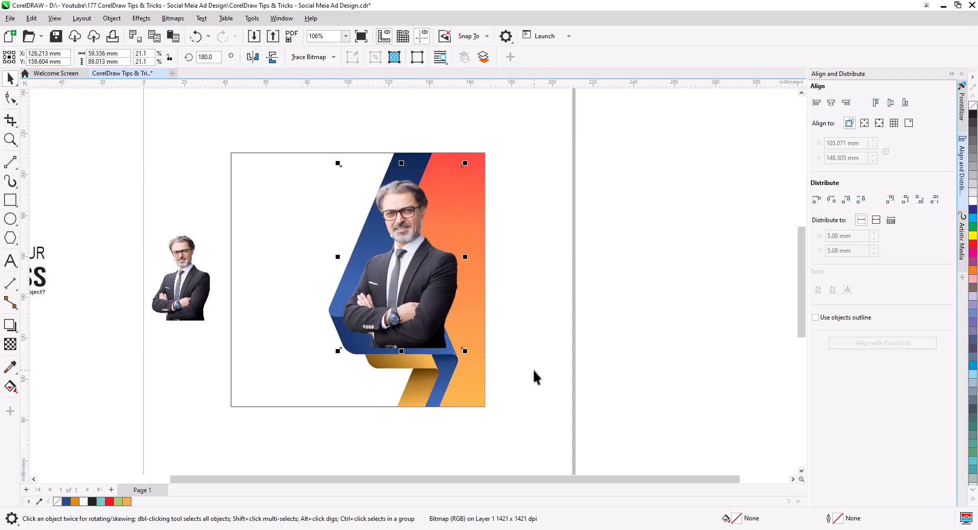
pyautogui.click(533, 370)
# - Select the five ribbon pieces and bring them in front of the businessman photo
pyautogui.scroll(-2, 515, 383)
pyautogui.moveTo(349, 158); pyautogui.dragTo(349, 159)
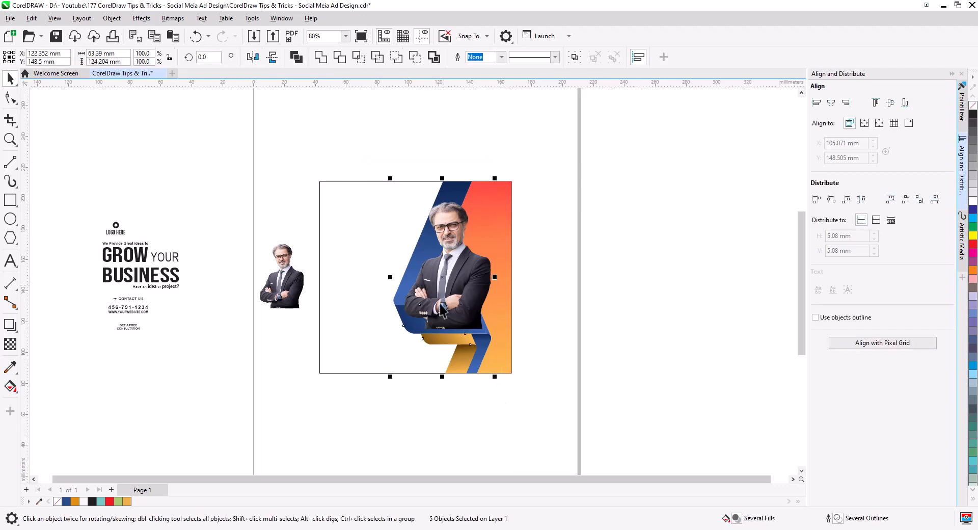
pyautogui.rightClick(465, 368)
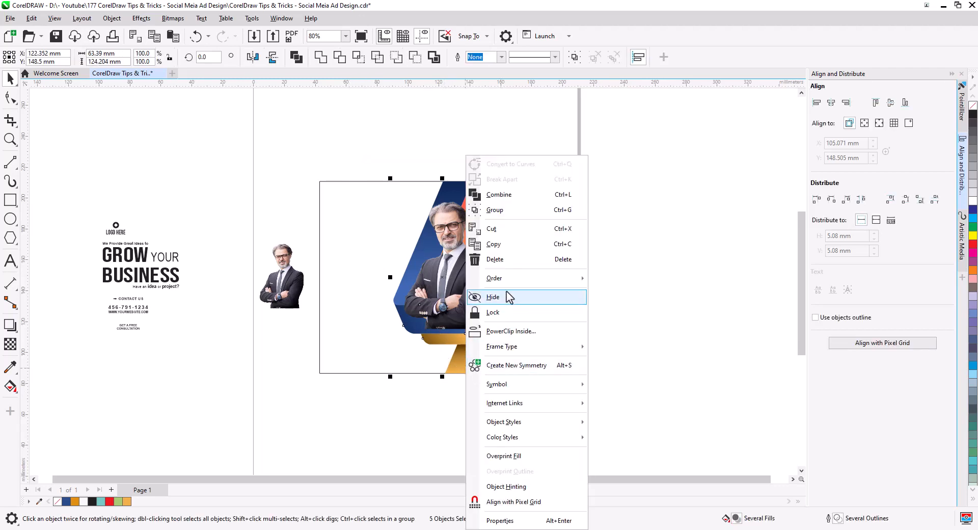
pyautogui.moveTo(570, 278)
pyautogui.click(612, 281)
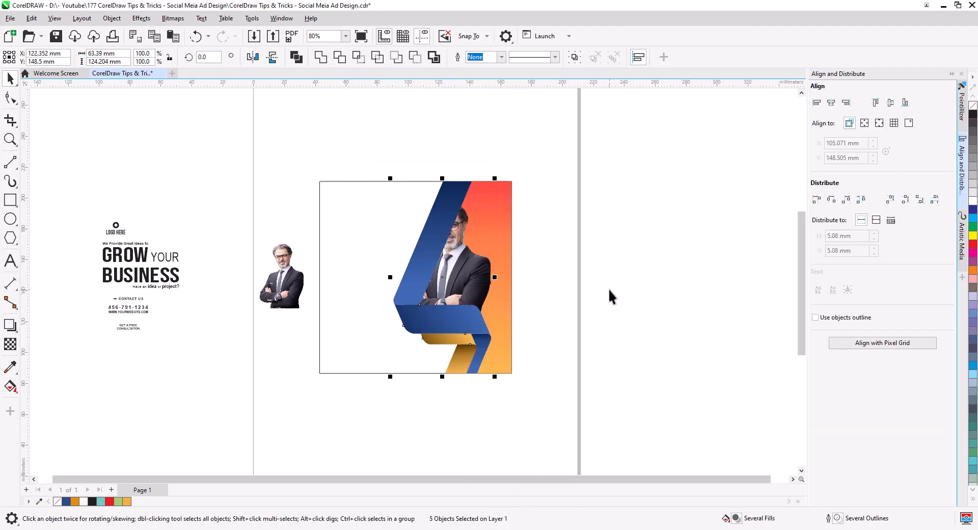
pyautogui.click(583, 288)
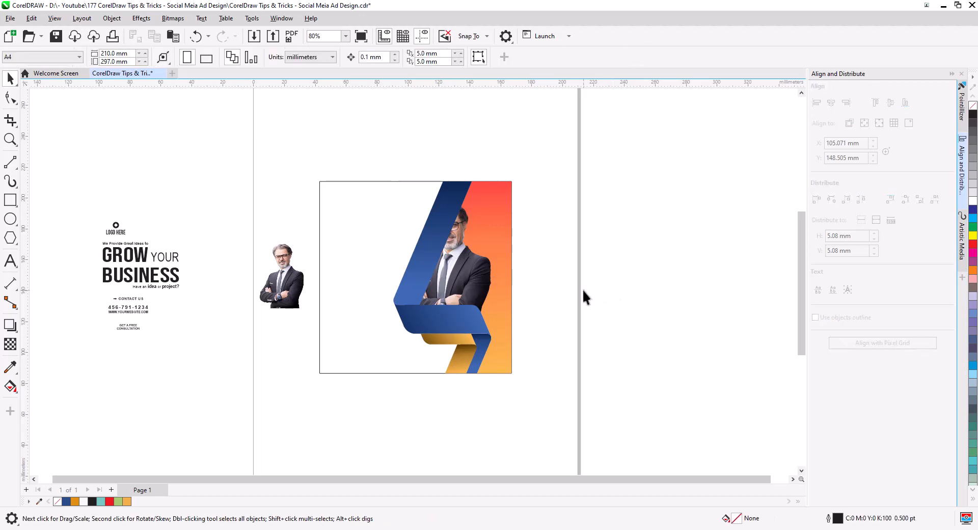
# - Send the tall blue ribbon bar behind the businessman photo
pyautogui.click(421, 248)
pyautogui.rightClick(422, 250)
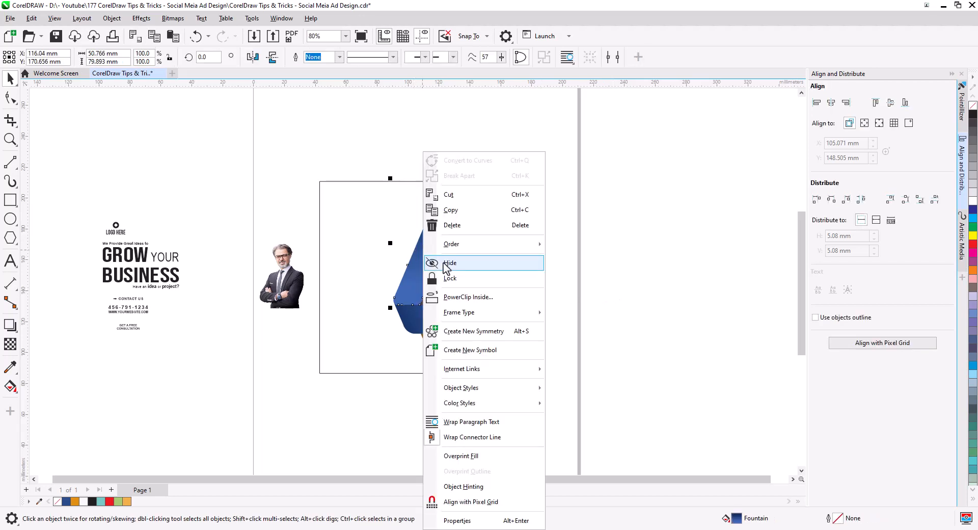
pyautogui.click(586, 284)
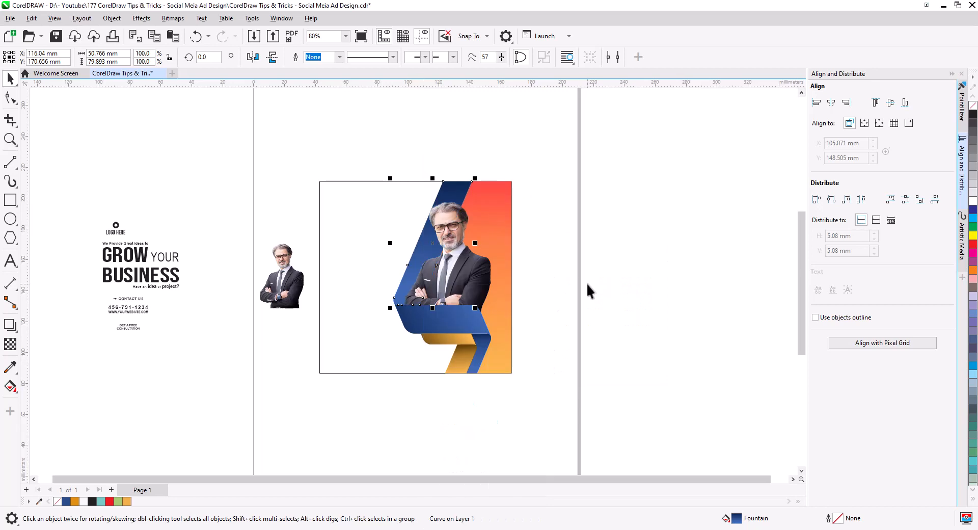
# - Move the enlarged businessman photo about 9 mm up and slightly left against the ribbon
pyautogui.scroll(5, 487, 280)
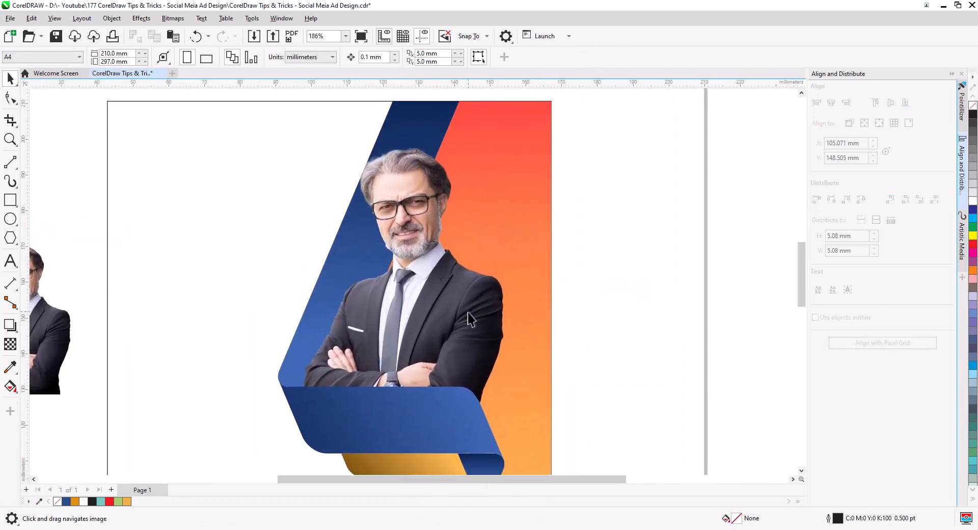
pyautogui.moveTo(451, 313)
pyautogui.mouseDown()
pyautogui.moveTo(451, 305)
pyautogui.moveTo(438, 328)
pyautogui.moveTo(433, 315)
pyautogui.mouseUp()
pyautogui.scroll(-4, 544, 345)
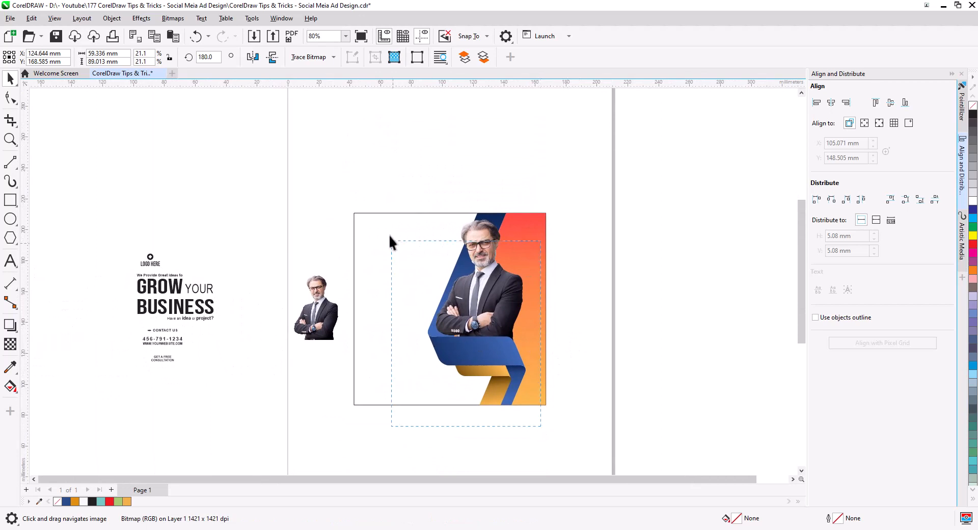
# - Move the ribbon pieces and the enlarged businessman photo together down and slightly left within the frame
pyautogui.moveTo(389, 234); pyautogui.dragTo(383, 199)
pyautogui.moveTo(477, 356); pyautogui.dragTo(471, 374)
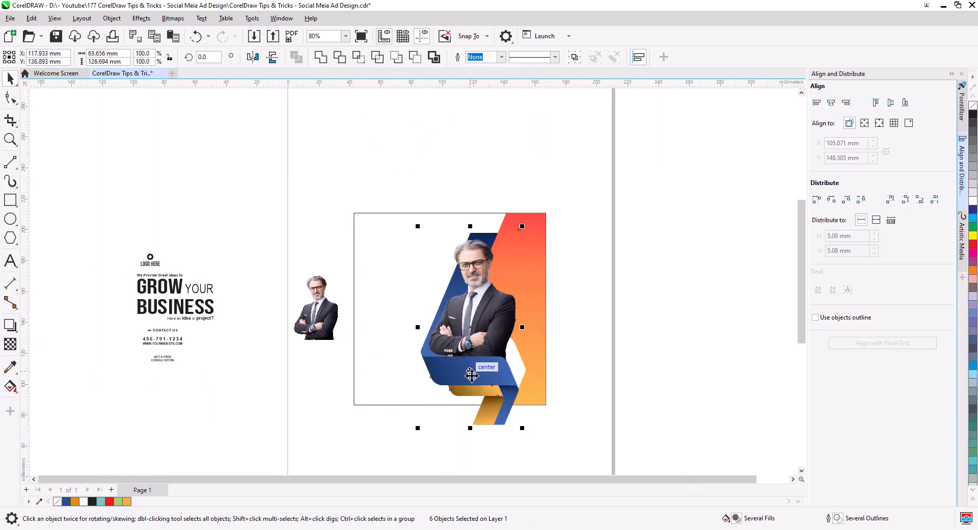
pyautogui.click(591, 349)
pyautogui.scroll(3, 569, 240)
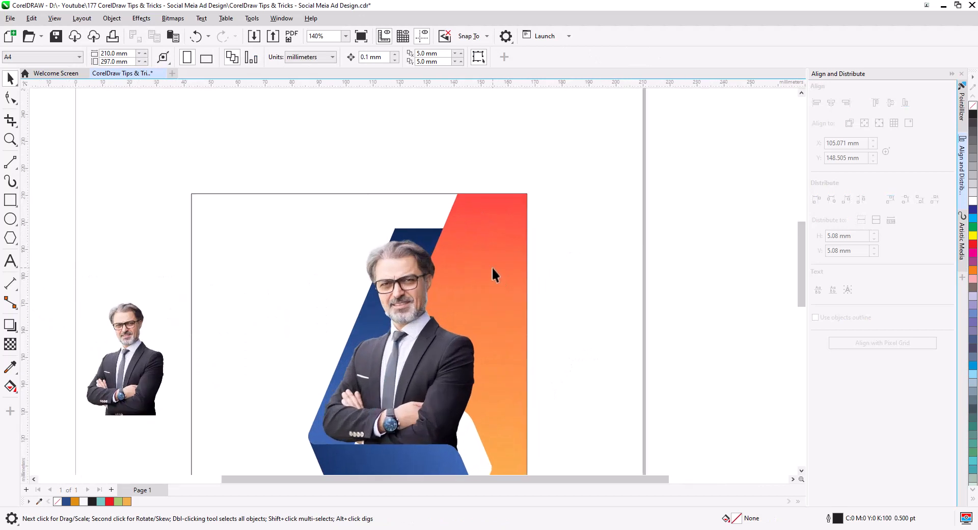
# - Move the red-orange gradient background shape out of the frame to the empty area on the right
pyautogui.click(454, 231)
pyautogui.moveTo(528, 229); pyautogui.dragTo(635, 218)
pyautogui.hotkey('ctrl', 'z')
pyautogui.moveTo(458, 216); pyautogui.dragTo(663, 205)
pyautogui.click(361, 337)
pyautogui.click(9, 285)
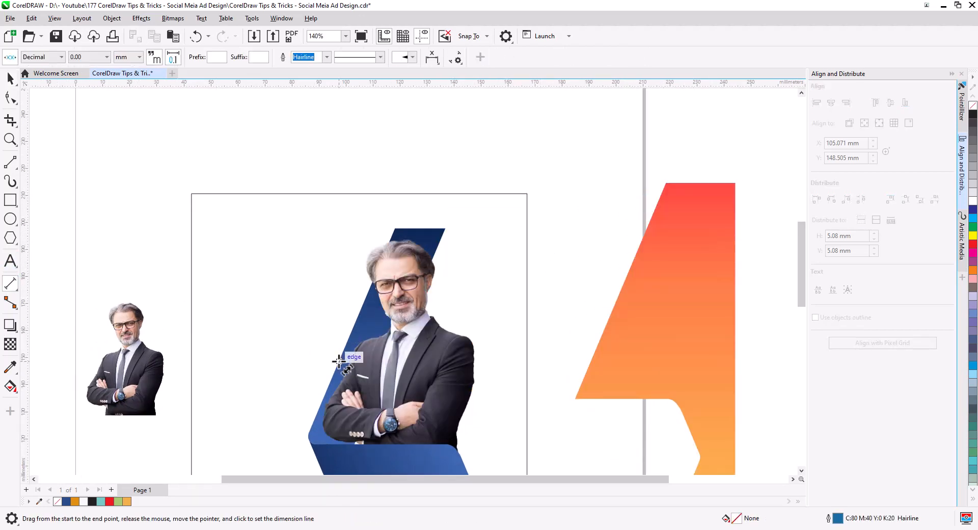
pyautogui.moveTo(341, 360); pyautogui.dragTo(367, 301)
pyautogui.press('Escape')
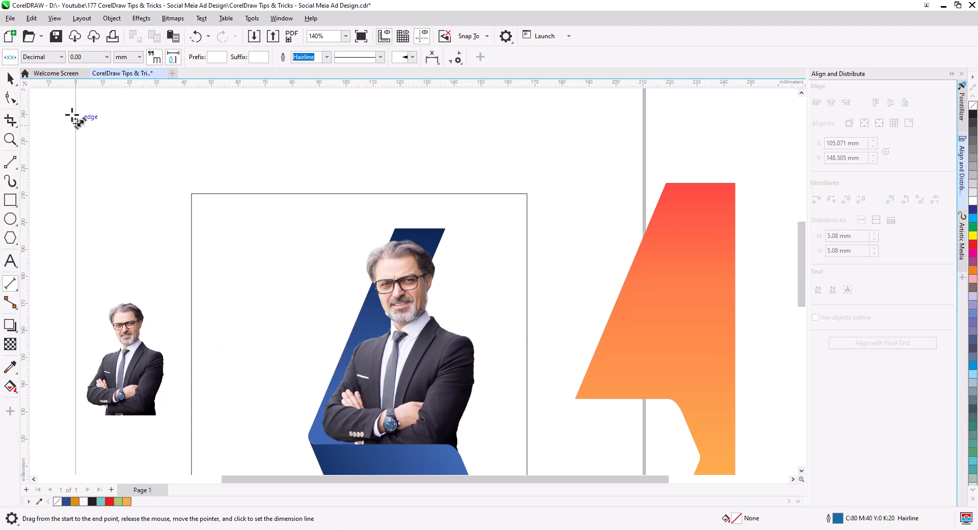
# - Draw a slanted straight line spanning about 14 by 34 mm along the tall blue bar's outer edge
pyautogui.click(9, 162)
pyautogui.moveTo(320, 401); pyautogui.dragTo(365, 304)
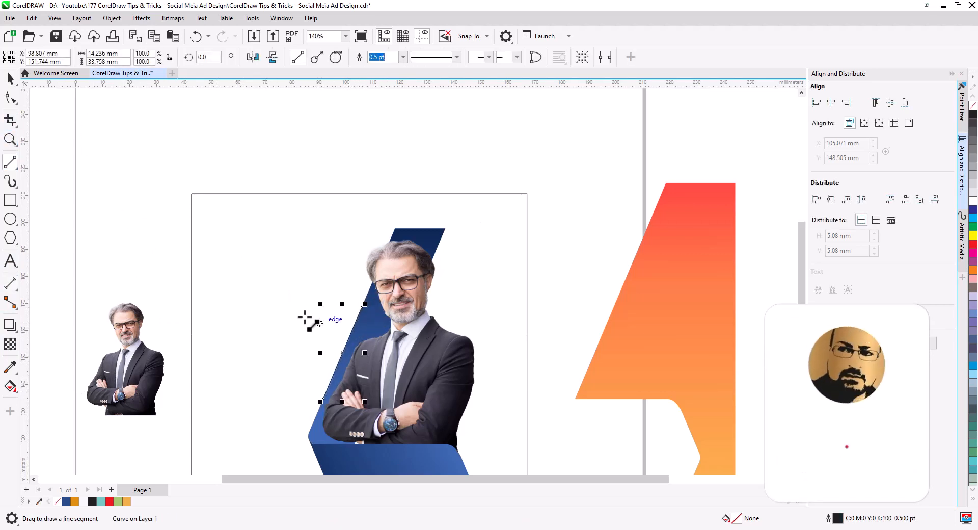
# - Enlarge the slanted line to about 38 by 90 mm past the frame's top edge and copy it to the tall blue bar's opposite edge
pyautogui.press('space')
pyautogui.click(348, 353)
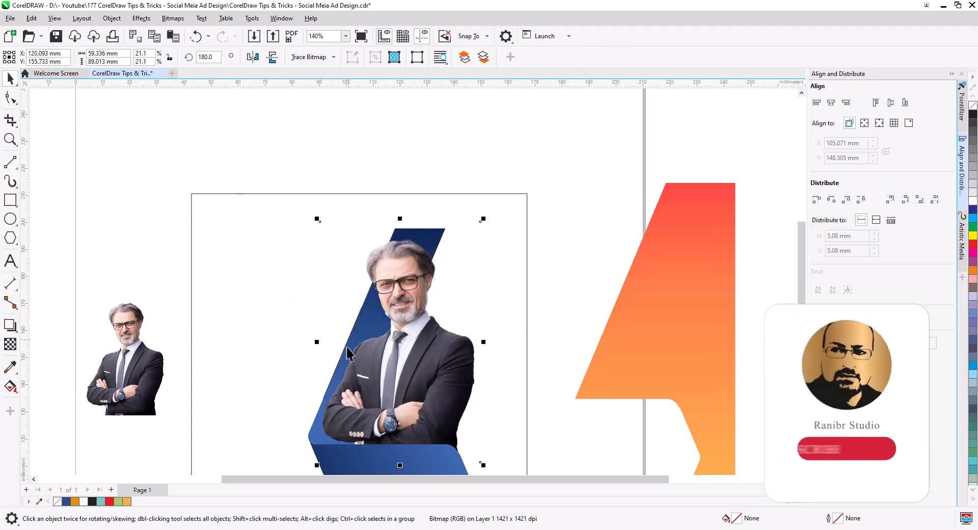
pyautogui.click(325, 398)
pyautogui.moveTo(365, 304); pyautogui.dragTo(429, 154)
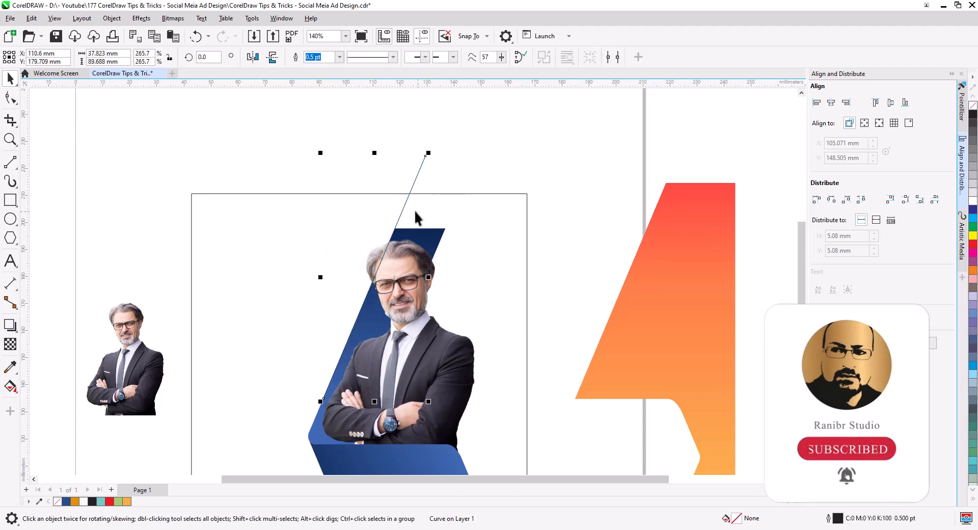
pyautogui.moveTo(400, 223); pyautogui.dragTo(447, 233)
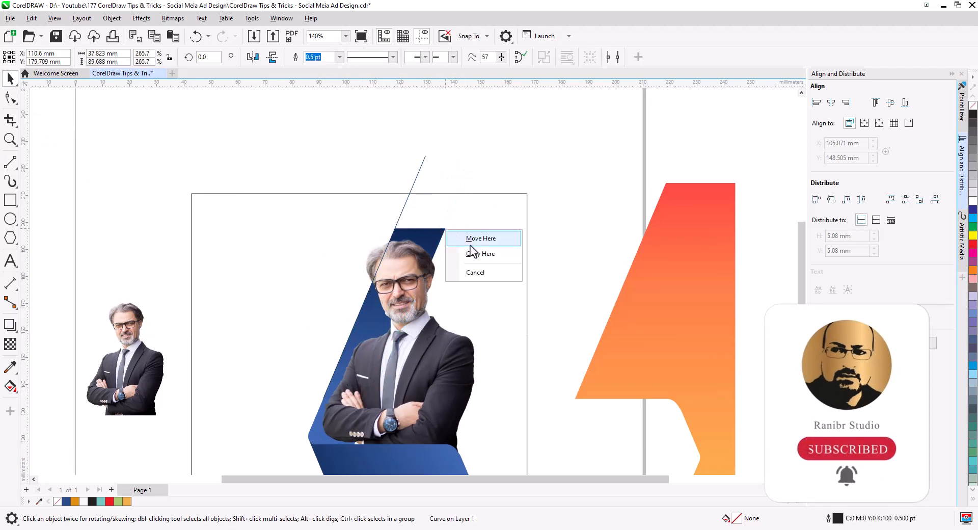
pyautogui.click(465, 251)
# - Smart-fill the gap between the two slanted lines, from the tall blue bar's end to the frame's top edge, with green
pyautogui.click(10, 387)
pyautogui.click(423, 210)
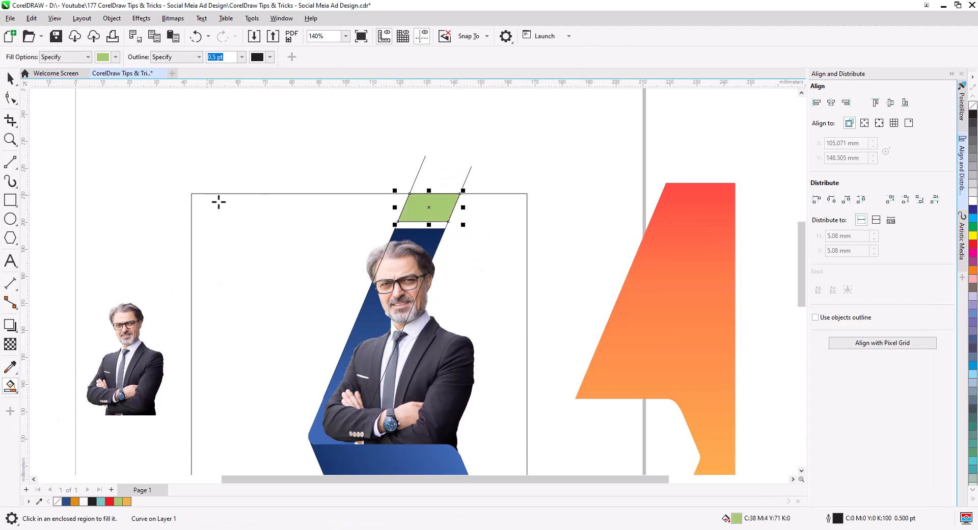
pyautogui.click(12, 81)
pyautogui.keyDown('shift'); pyautogui.click(424, 210); pyautogui.keyUp('shift')
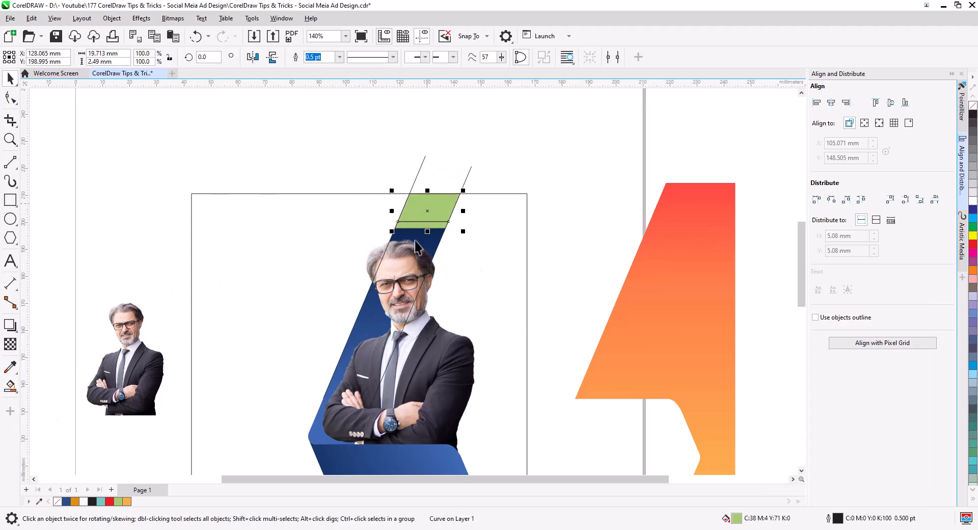
# - Weld the green filled shapes to the tall blue bar and delete the two slanted guide lines
pyautogui.keyDown('shift'); pyautogui.click(312, 437); pyautogui.keyUp('shift')
pyautogui.click(146, 205)
pyautogui.click(237, 302)
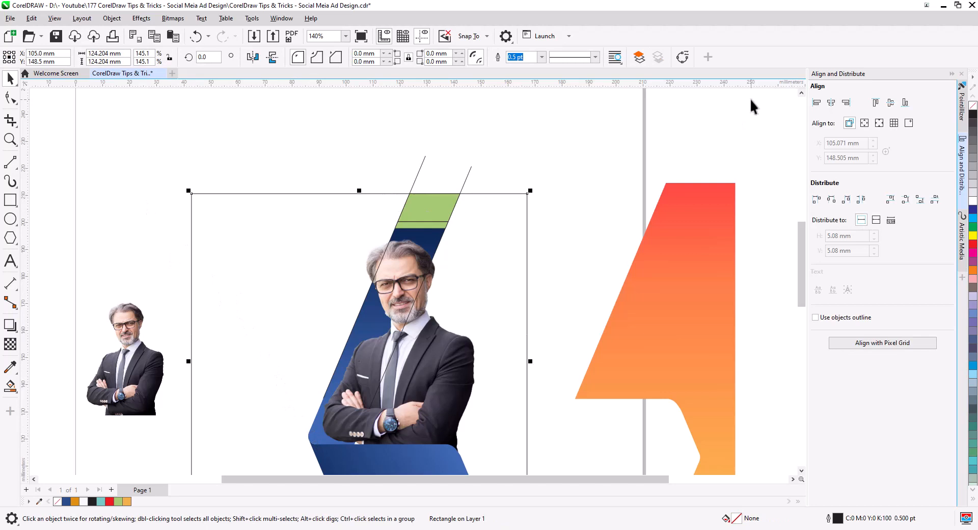
pyautogui.click(605, 196)
pyautogui.moveTo(356, 145); pyautogui.dragTo(487, 250)
pyautogui.keyDown('shift'); pyautogui.click(312, 441); pyautogui.keyUp('shift')
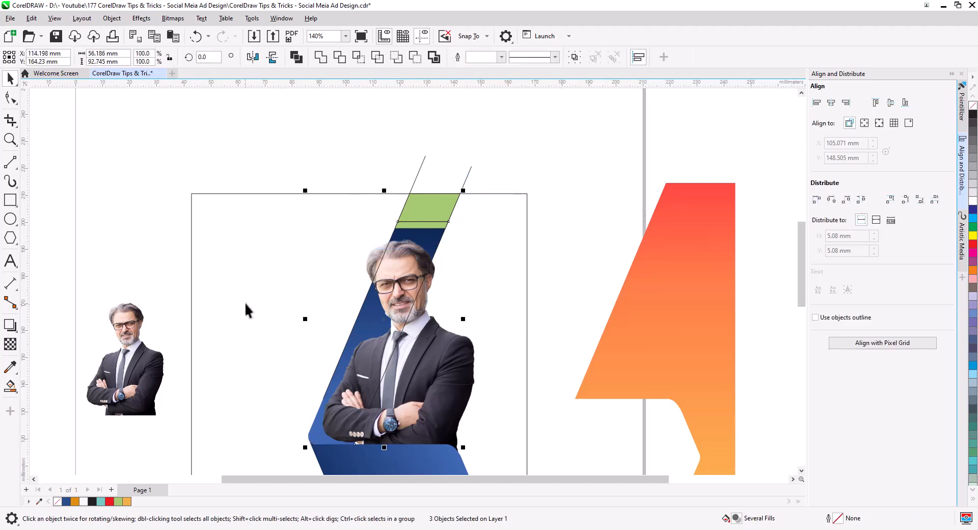
pyautogui.click(322, 57)
pyautogui.click(468, 169)
pyautogui.press('Delete')
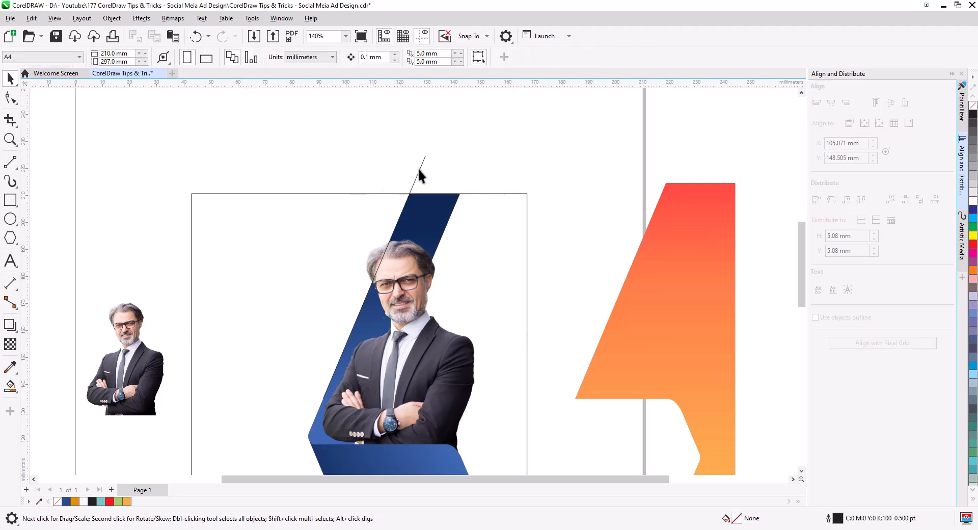
# - Resize the businessman photo to about 56 by 84 mm and position it against the tall blue bar and the horizontal blue fold
pyautogui.click(404, 300)
pyautogui.moveTo(484, 219); pyautogui.dragTo(500, 197)
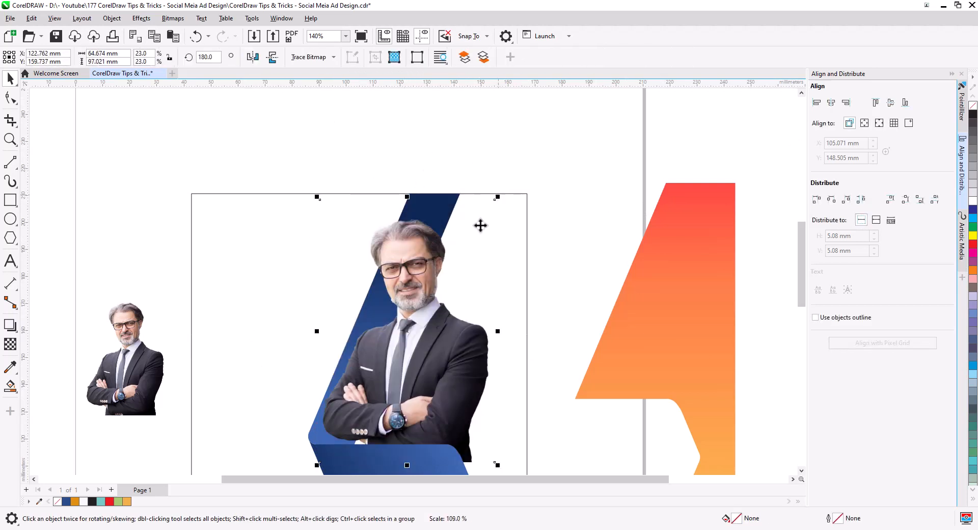
pyautogui.scroll(-1, 446, 374)
pyautogui.moveTo(446, 374)
pyautogui.mouseDown()
pyautogui.moveTo(435, 329)
pyautogui.moveTo(446, 386)
pyautogui.mouseUp()
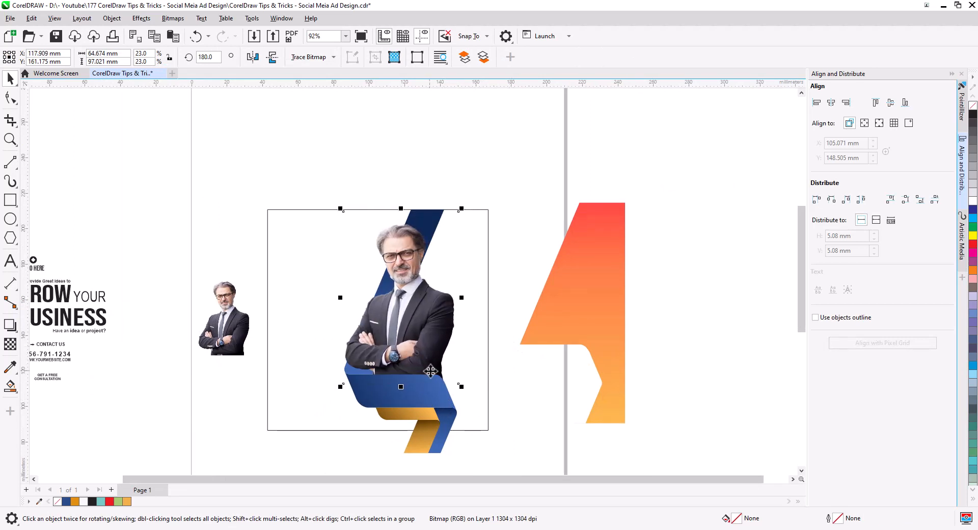
pyautogui.scroll(2, 426, 380)
pyautogui.moveTo(402, 352); pyautogui.dragTo(401, 344)
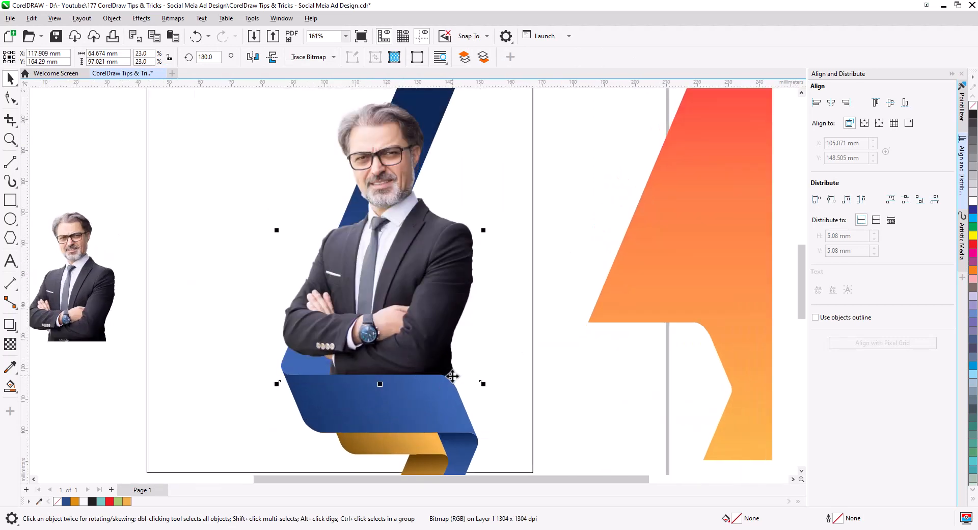
pyautogui.moveTo(452, 374); pyautogui.dragTo(447, 373)
pyautogui.scroll(-2, 417, 300)
pyautogui.moveTo(331, 203); pyautogui.dragTo(349, 223)
pyautogui.click(561, 342)
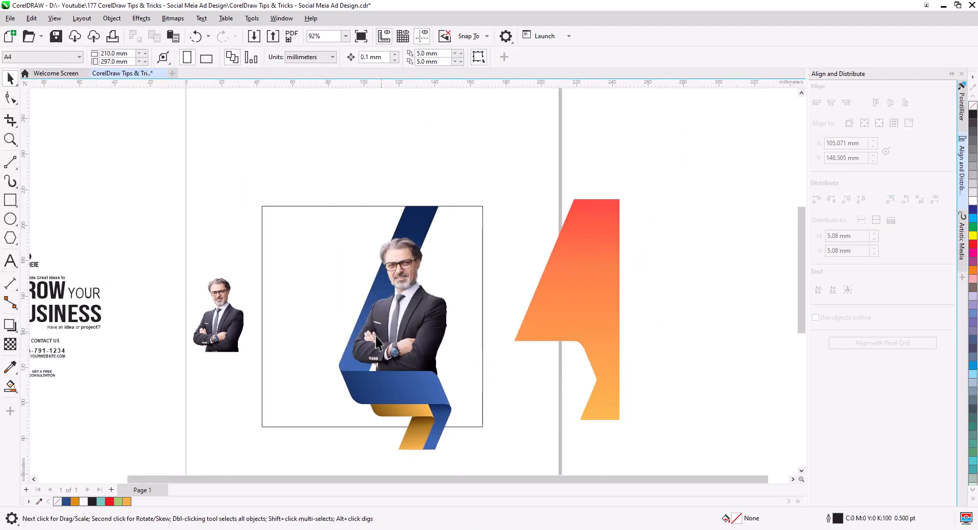
# - Cut the businessman photo from the frame and smart-fill the frame area to the right of the ribbon
pyautogui.click(403, 355)
pyautogui.press('Delete')
pyautogui.click(10, 386)
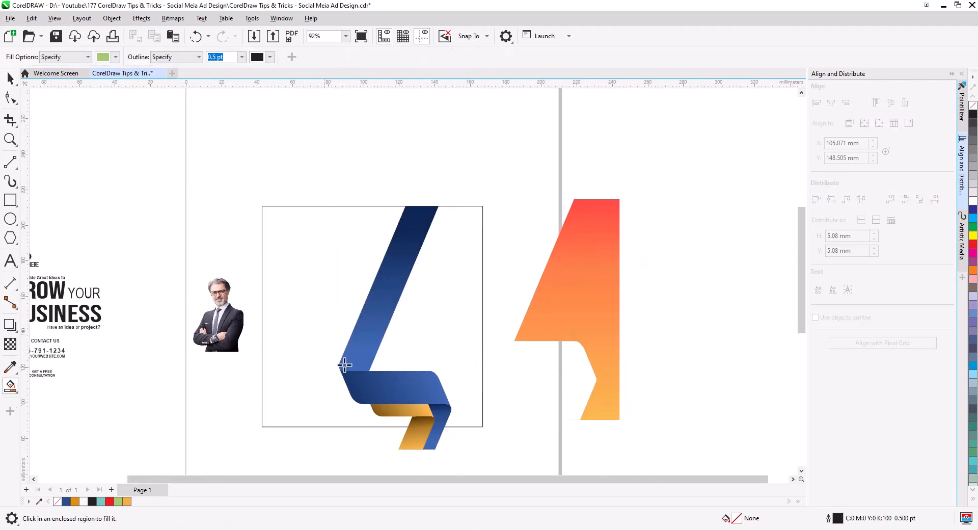
pyautogui.click(463, 341)
# - Copy the red-orange gradient's properties onto the new green shape and delete the original gradient shape outside the frame
pyautogui.click(10, 79)
pyautogui.click(31, 18)
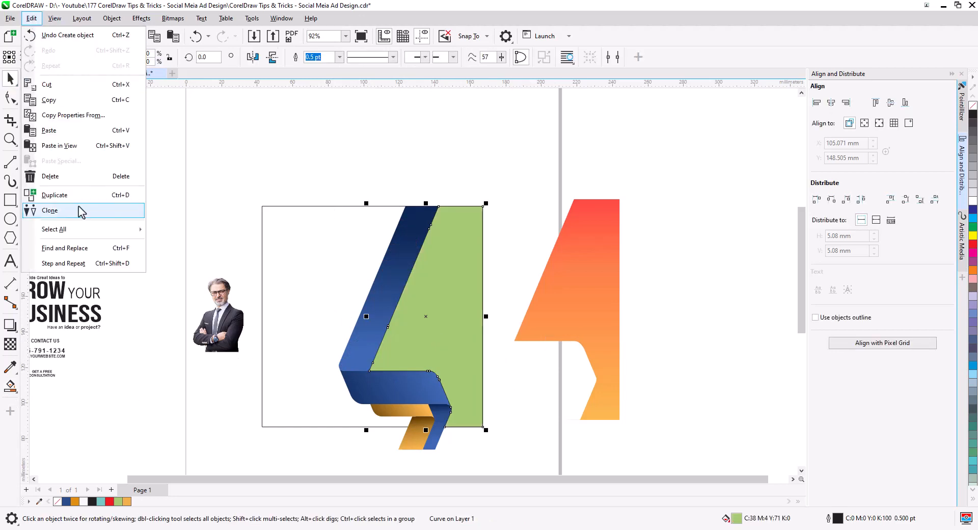
pyautogui.click(76, 121)
pyautogui.click(503, 286)
pyautogui.click(537, 300)
pyautogui.press('Delete')
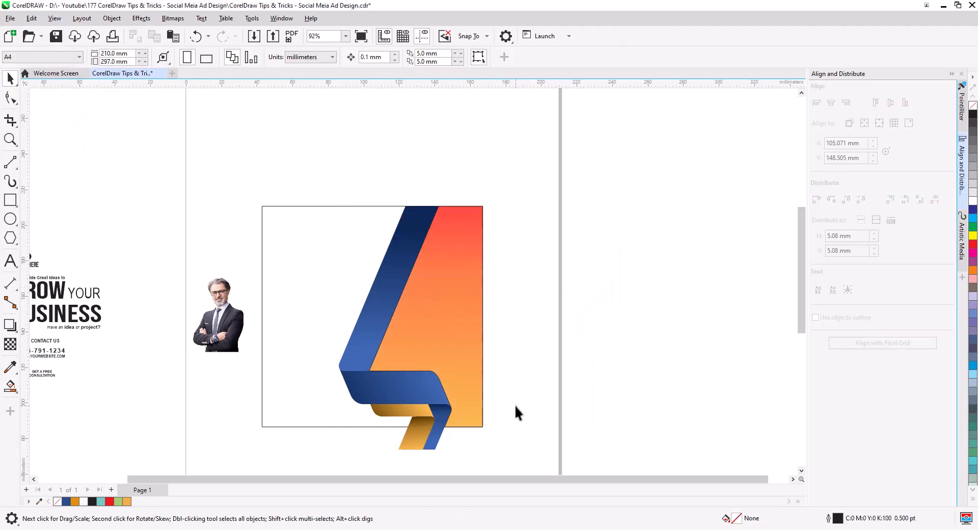
# - Draw a rectangle about 48 by 32 mm along the frame's bottom edge, covering the ribbon ends that stick out
pyautogui.scroll(5, 514, 407)
pyautogui.click(239, 371)
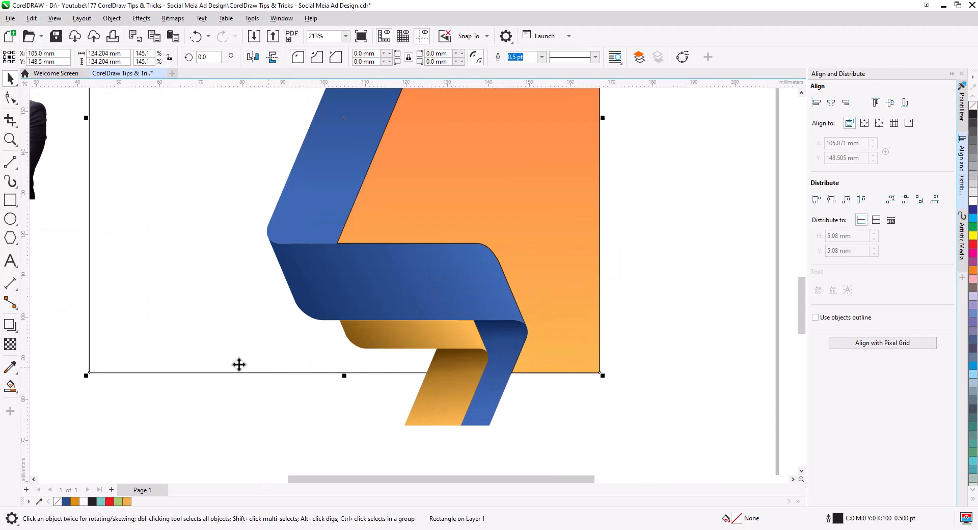
pyautogui.click(10, 199)
pyautogui.moveTo(363, 370); pyautogui.dragTo(562, 473)
pyautogui.press('space')
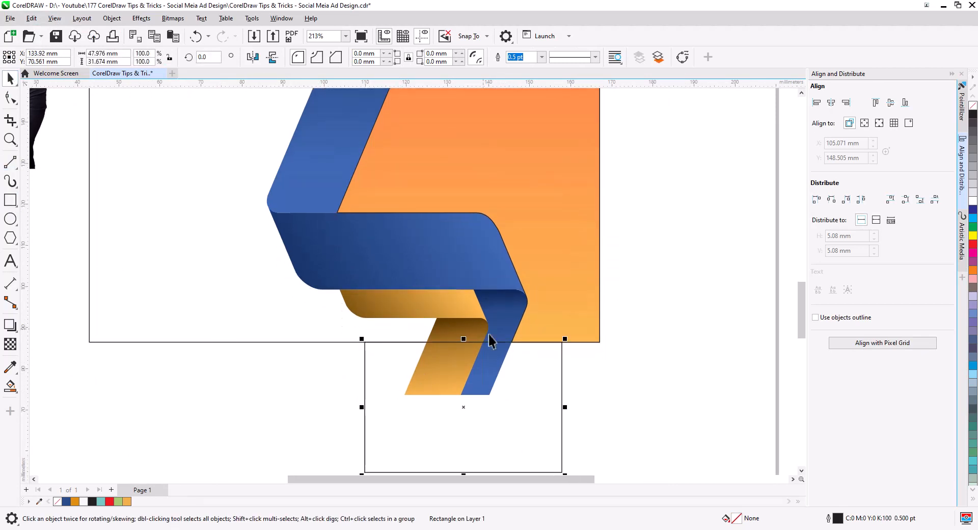
# - Trim the protruding blue and gold ribbon ends with the rectangle, then delete the rectangle
pyautogui.keyDown('shift'); pyautogui.click(474, 337); pyautogui.keyUp('shift')
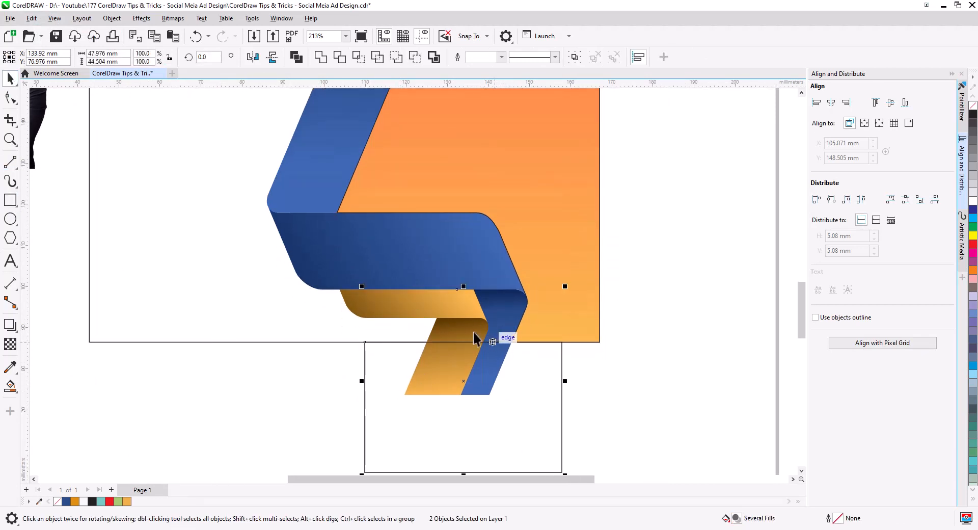
pyautogui.click(340, 58)
pyautogui.click(507, 379)
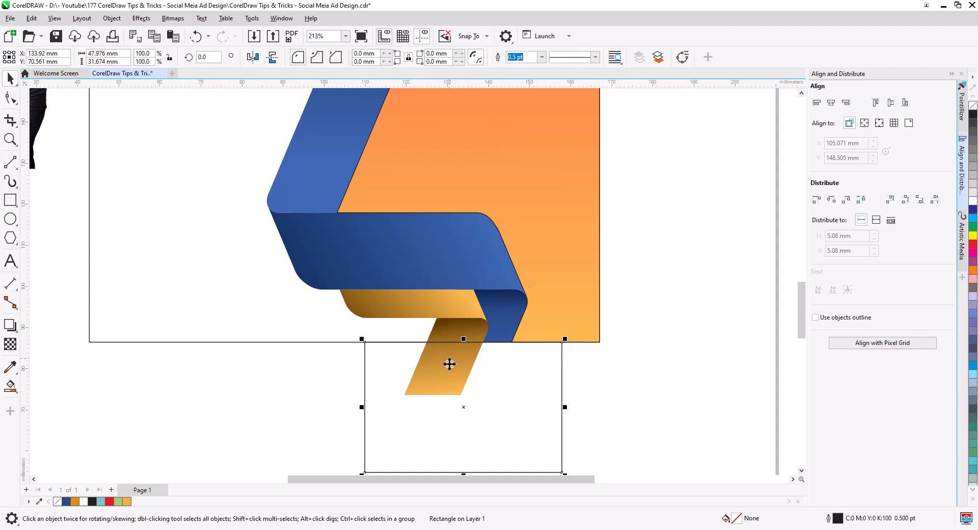
pyautogui.keyDown('shift'); pyautogui.click(441, 343); pyautogui.keyUp('shift')
pyautogui.click(339, 57)
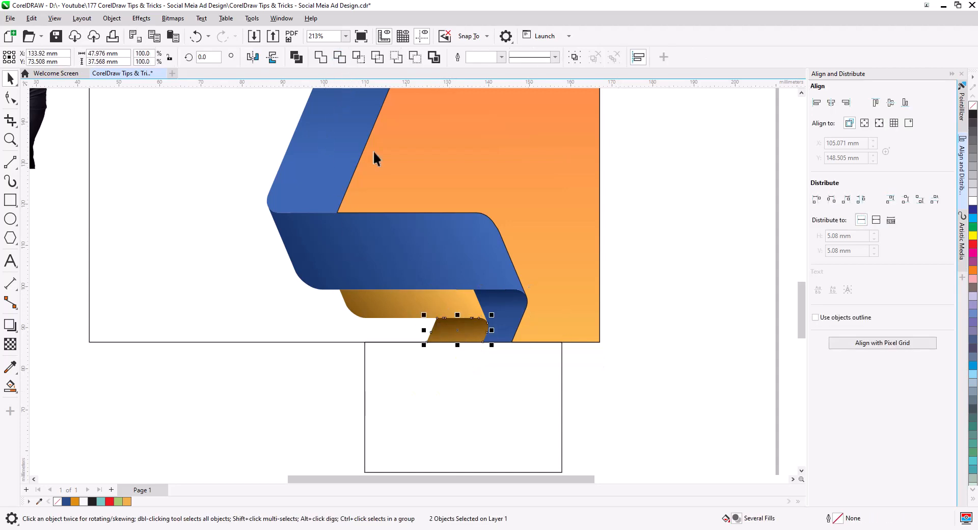
pyautogui.click(502, 412)
pyautogui.press('Delete')
# - Paste the businessman photo back, bring the lower ribbon pieces in front of it and nudge the photo slightly down
pyautogui.scroll(-1, 511, 421)
pyautogui.moveTo(541, 421); pyautogui.dragTo(539, 427)
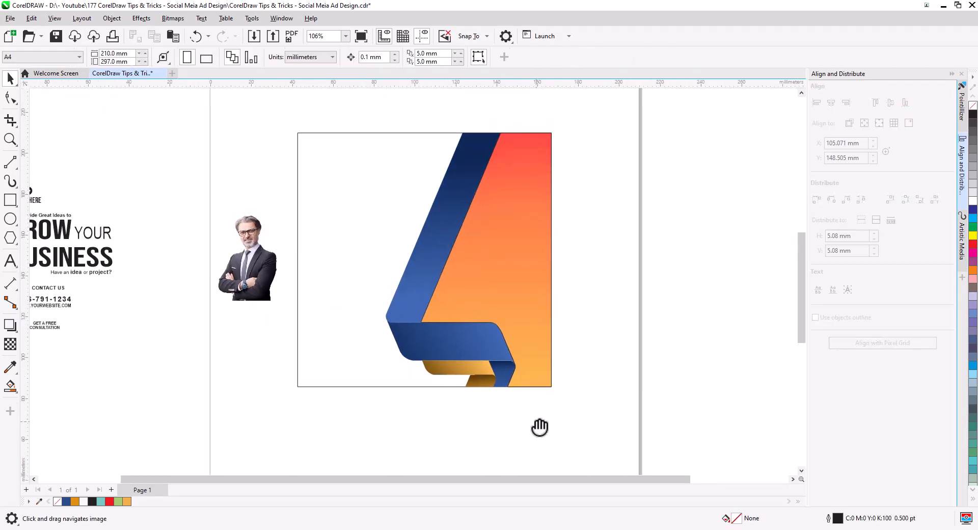
pyautogui.hotkey('ctrl', 'v')
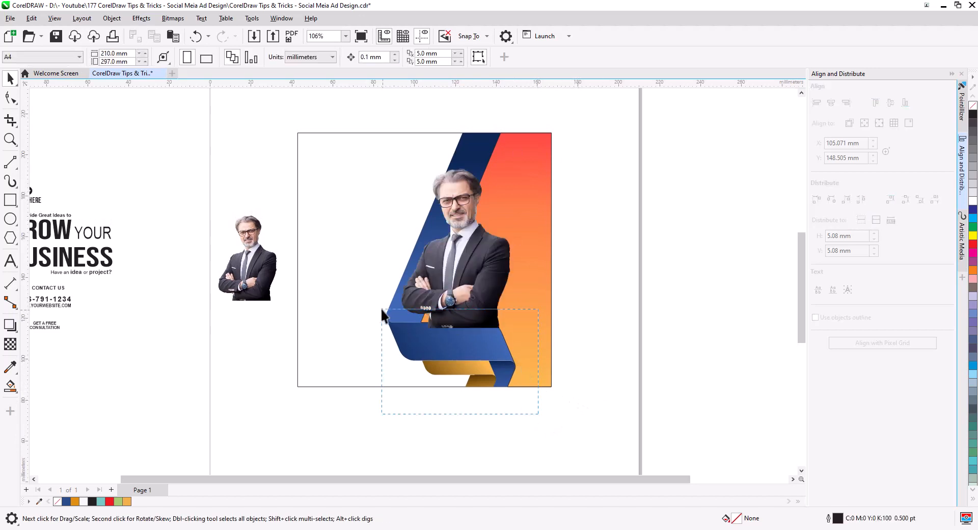
pyautogui.moveTo(382, 309); pyautogui.dragTo(382, 308)
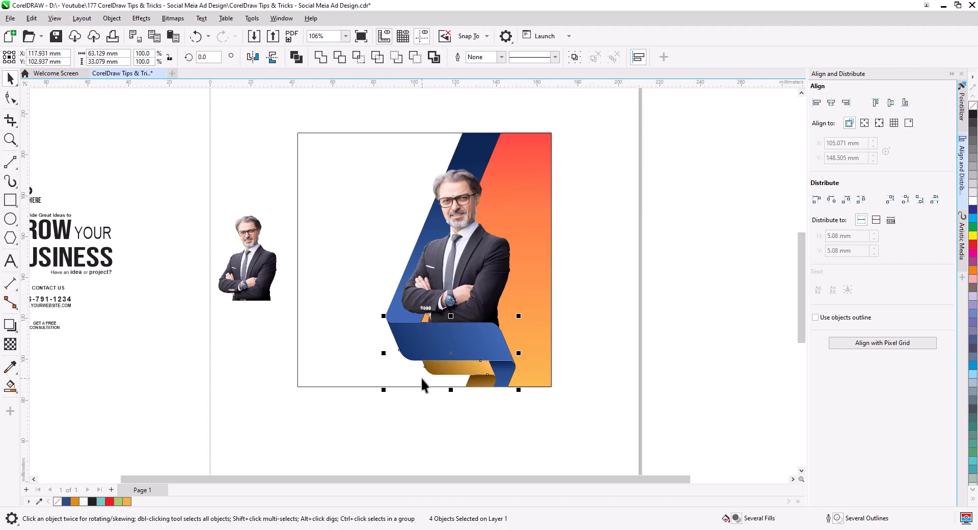
pyautogui.click(599, 353)
pyautogui.moveTo(474, 264); pyautogui.dragTo(475, 270)
pyautogui.click(560, 359)
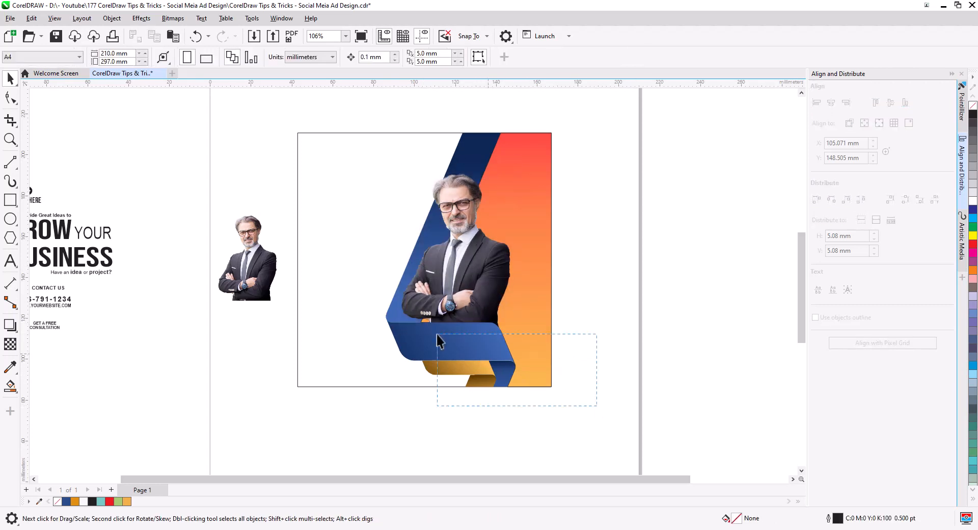
# - Remove the outlines from the ribbon pieces and the red-orange background shape
pyautogui.moveTo(320, 109); pyautogui.dragTo(321, 109)
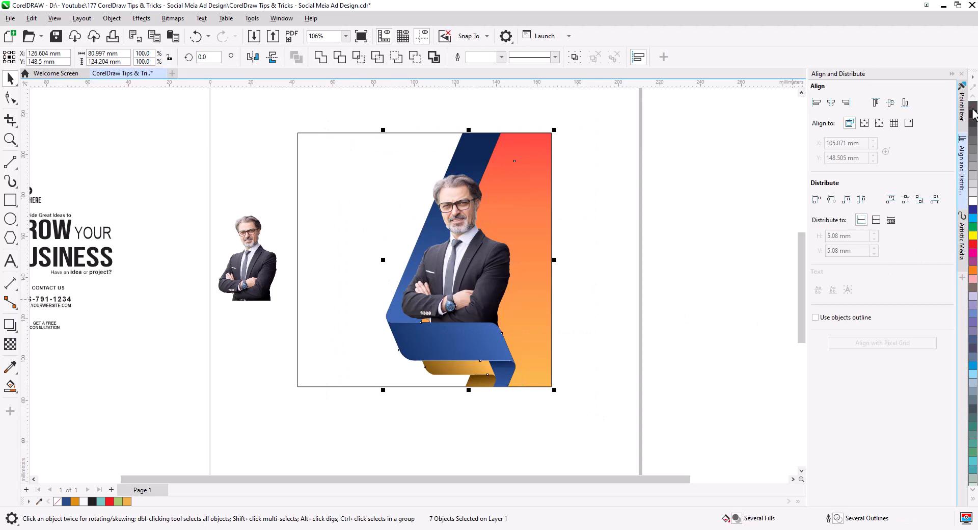
pyautogui.click(678, 320)
pyautogui.scroll(2, 427, 352)
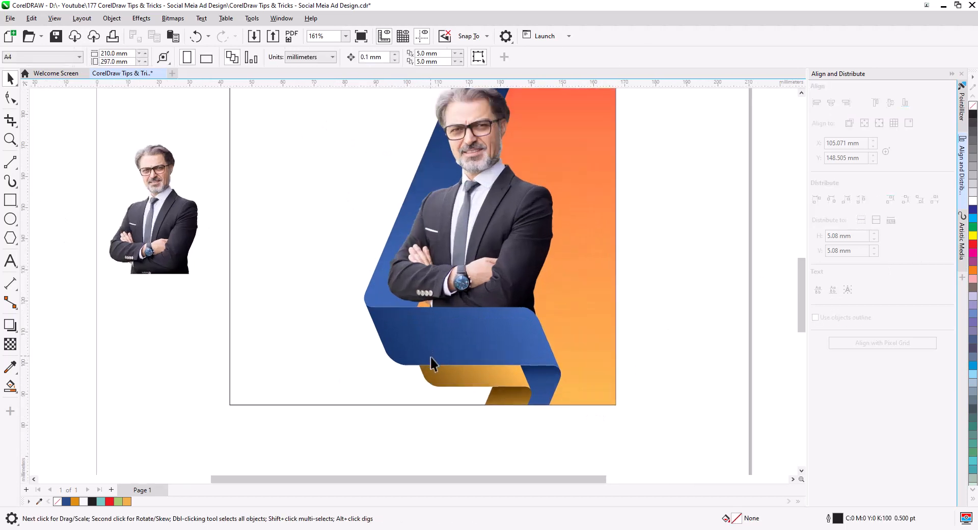
pyautogui.moveTo(430, 355); pyautogui.dragTo(493, 406)
pyautogui.scroll(-2, 486, 402)
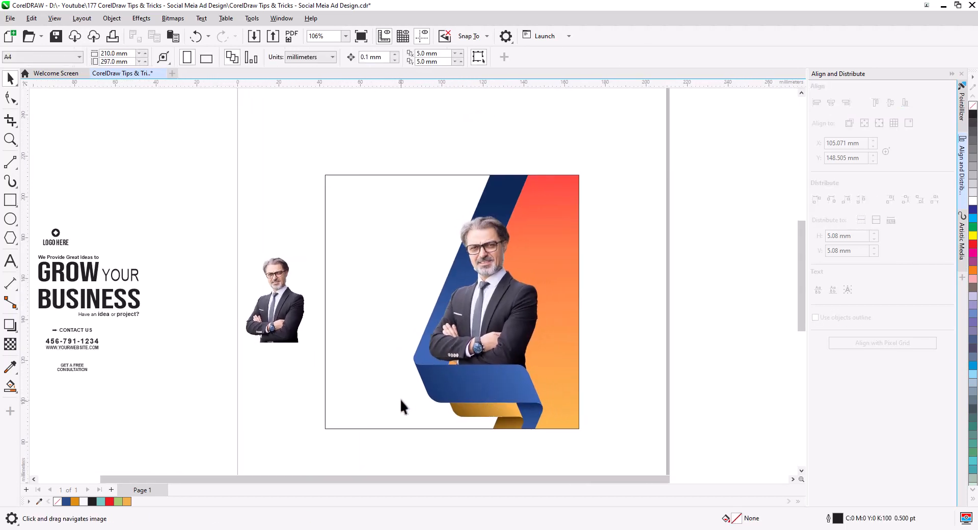
# - Add a drop shadow to the enlarged businessman photo, cast down to the left with an opacity of 89
pyautogui.click(488, 336)
pyautogui.scroll(2, 496, 311)
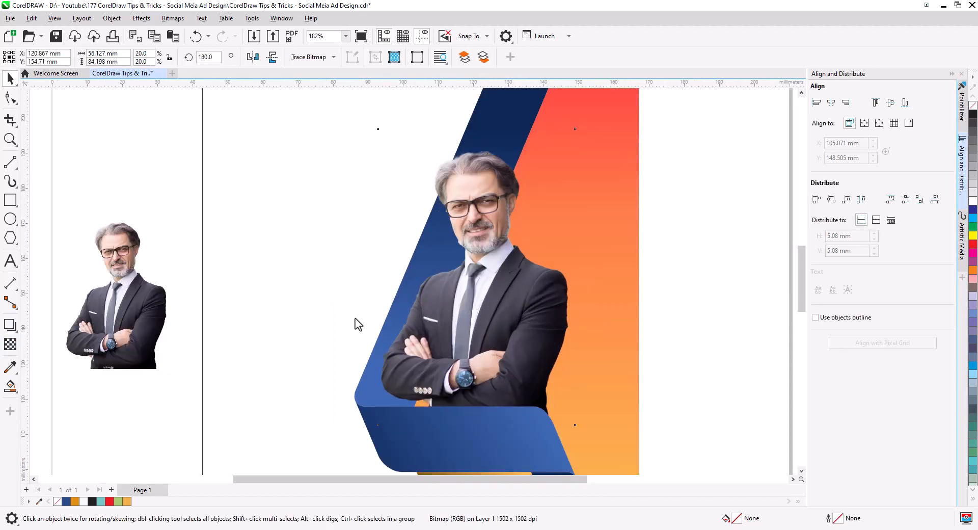
pyautogui.click(10, 324)
pyautogui.moveTo(476, 277); pyautogui.dragTo(444, 339)
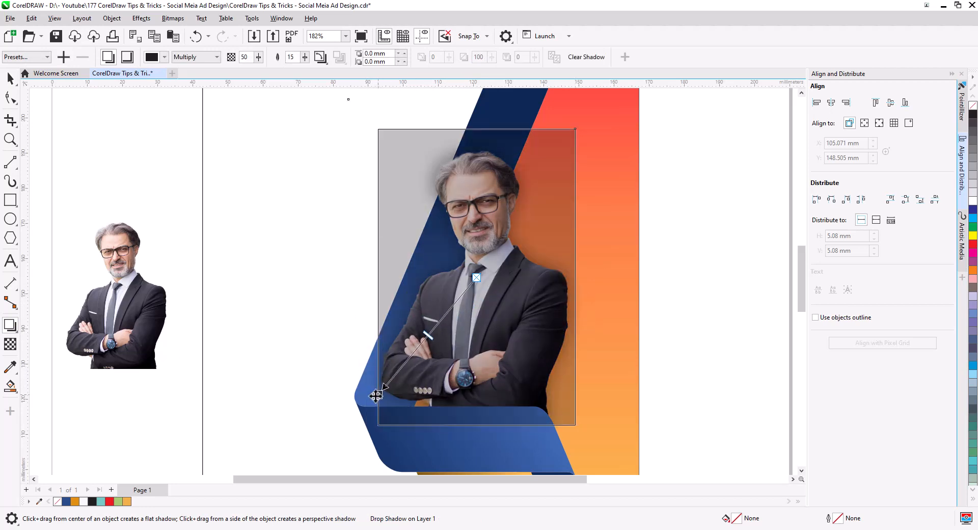
pyautogui.moveTo(376, 395); pyautogui.dragTo(377, 398)
pyautogui.moveTo(427, 338); pyautogui.dragTo(406, 342)
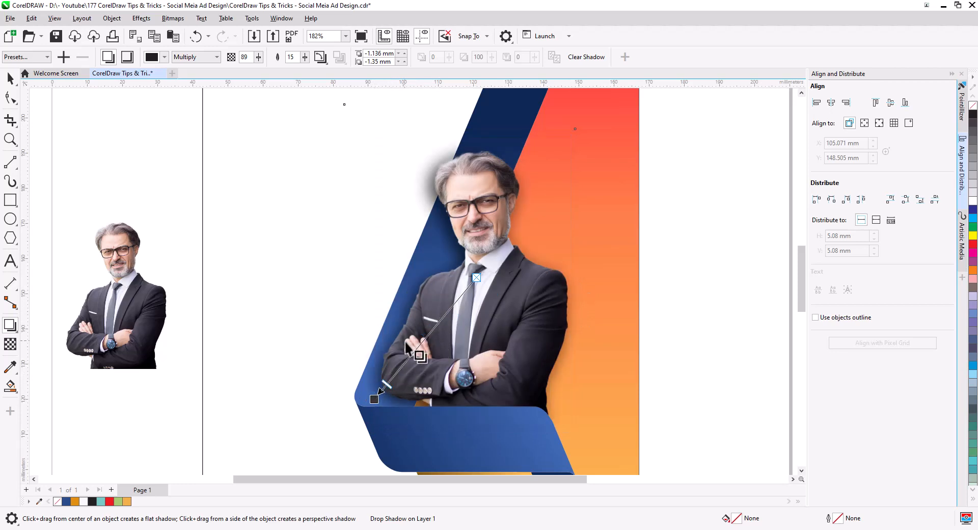
# - Set the photo shadow's feathering to 10 and shift its offset to about -0.9 mm horizontally and -2.6 mm vertically
pyautogui.doubleClick(292, 58)
pyautogui.write('10')
pyautogui.press('Return')
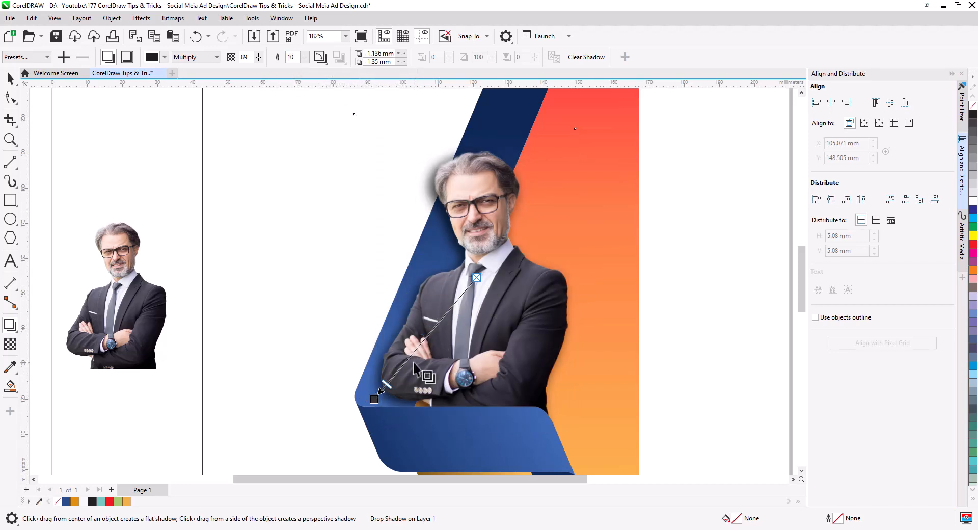
pyautogui.moveTo(374, 402); pyautogui.dragTo(423, 434)
pyautogui.scroll(-2, 423, 433)
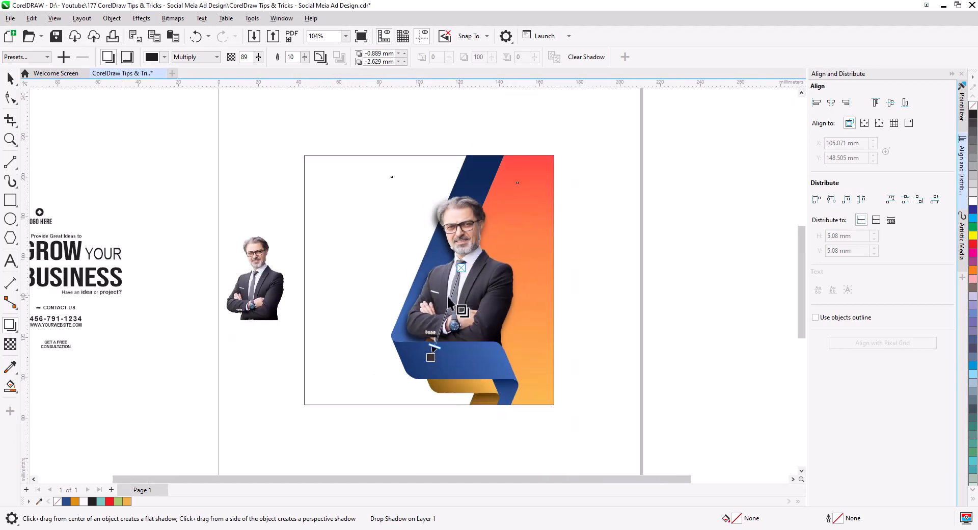
# - Move the spare small businessman photo away from the frame and place the logo and text block in the frame's white area
pyautogui.click(254, 280)
pyautogui.moveTo(255, 280); pyautogui.dragTo(104, 414)
pyautogui.hscroll(-3, 105, 414)
pyautogui.moveTo(78, 190); pyautogui.dragTo(216, 374)
pyautogui.moveTo(136, 279); pyautogui.dragTo(427, 254)
pyautogui.click(315, 262)
# - Color the logo icon orange and the "LOGO HERE" text dark blue
pyautogui.scroll(3, 315, 262)
pyautogui.moveTo(224, 131); pyautogui.dragTo(309, 144)
pyautogui.click(226, 202)
# - Color the "We Provide Great Ideas to", "GROW" and "Have an idea or project?" texts dark blue
pyautogui.click(284, 188)
pyautogui.keyDown('shift'); pyautogui.click(305, 214); pyautogui.keyUp('shift')
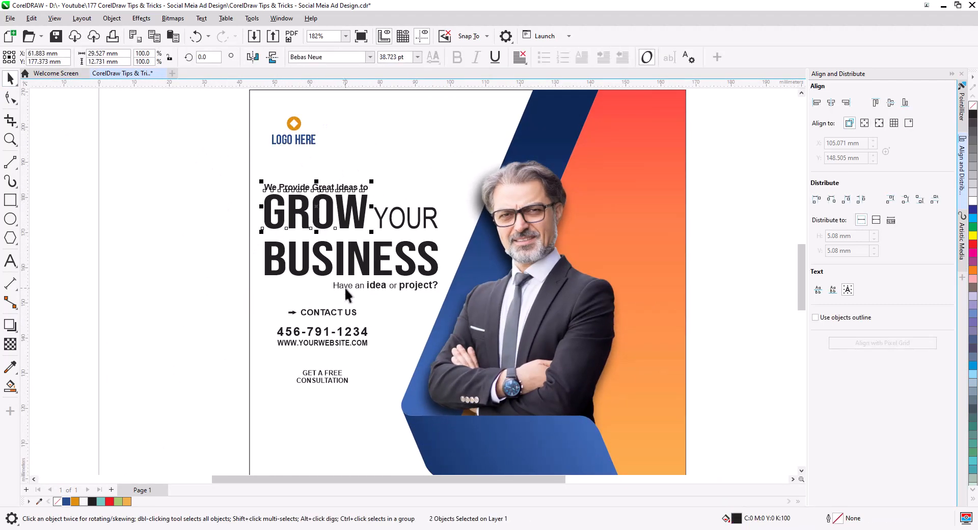
pyautogui.keyDown('shift'); pyautogui.click(342, 286); pyautogui.keyUp('shift')
pyautogui.click(66, 501)
pyautogui.click(130, 312)
# - Color the headline word "BUSINESS" orange
pyautogui.click(351, 258)
pyautogui.click(74, 501)
pyautogui.click(178, 377)
# - Color the contact heading with its arrow, the phone number, the website and the "GET A FREE CONSULTATION" text dark blue (#284C88)
pyautogui.scroll(-1, 229, 187)
pyautogui.moveTo(222, 268); pyautogui.dragTo(344, 350)
pyautogui.click(67, 501)
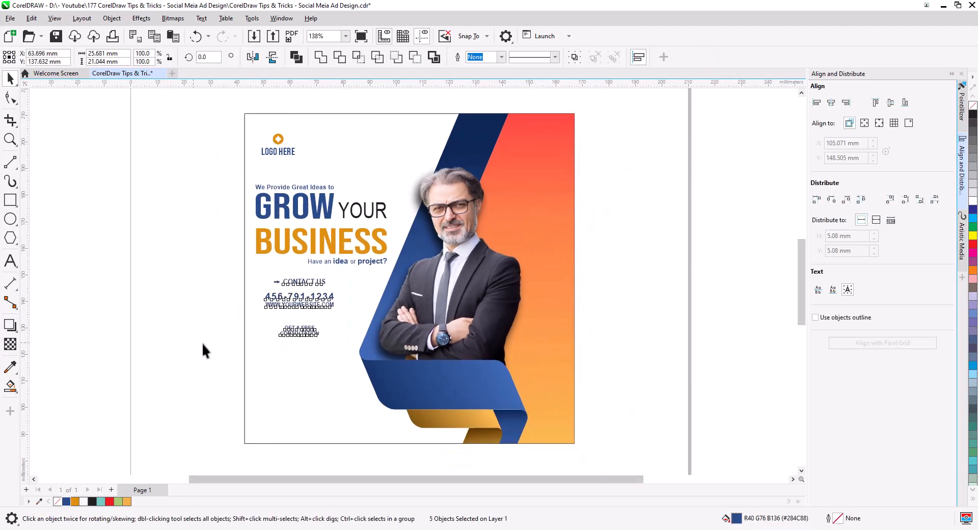
pyautogui.click(203, 344)
# - Color the headline word "YOUR" dark blue (#284C88)
pyautogui.scroll(3, 320, 255)
pyautogui.click(340, 249)
pyautogui.click(409, 196)
pyautogui.click(360, 198)
pyautogui.click(66, 501)
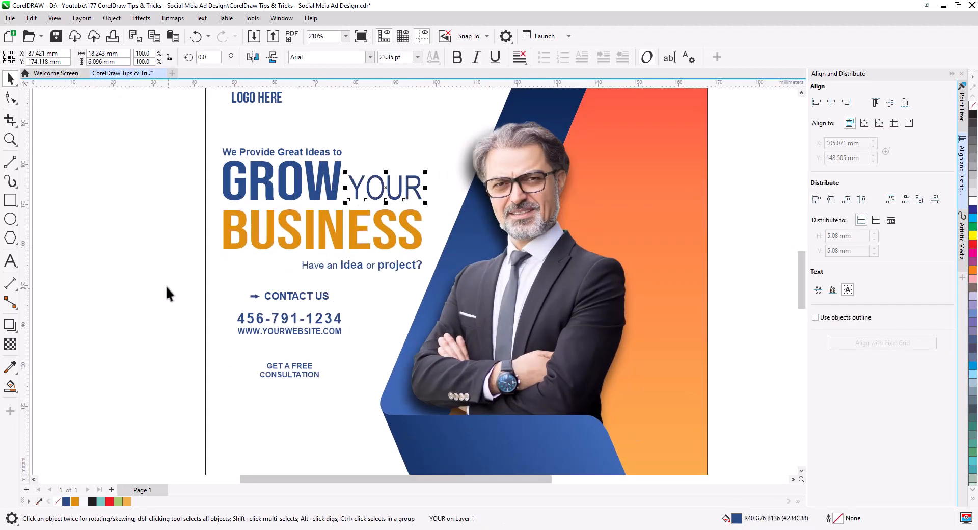
# - Move the "GET A FREE CONSULTATION" text down near the ad's lower edge
pyautogui.click(167, 288)
pyautogui.click(329, 264)
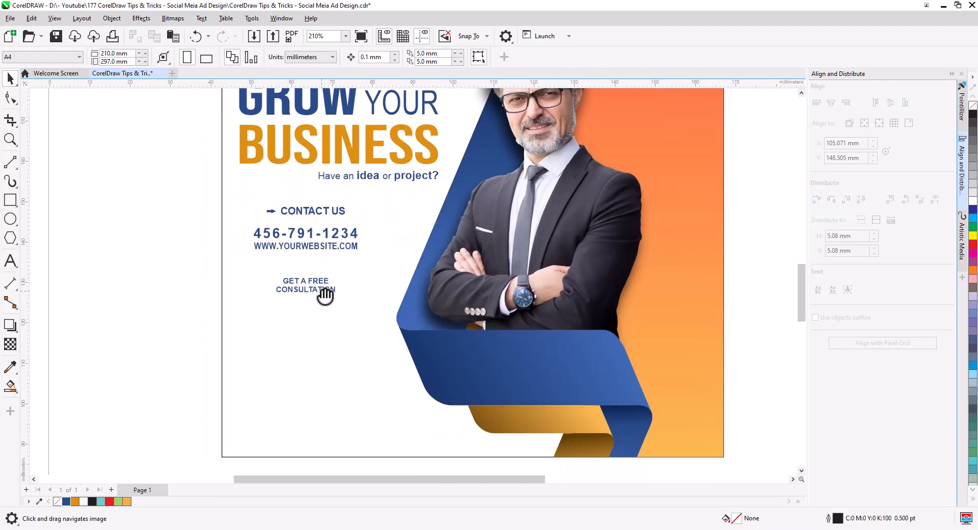
pyautogui.click(303, 232)
pyautogui.click(346, 410)
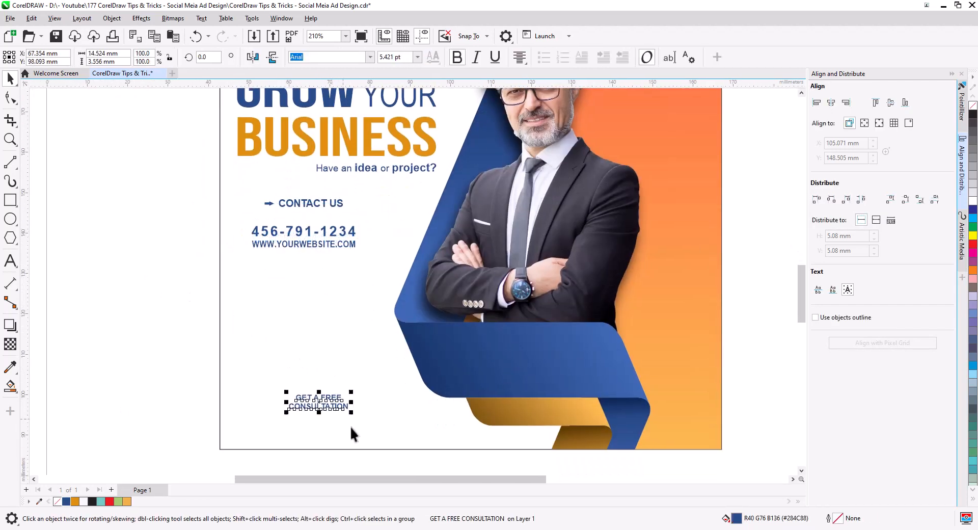
# - Frame "CONTACT US" and its arrow with a round-ended rectangle about 21 × 4.4 mm, divided by a vertical line before the arrow
pyautogui.click(207, 240)
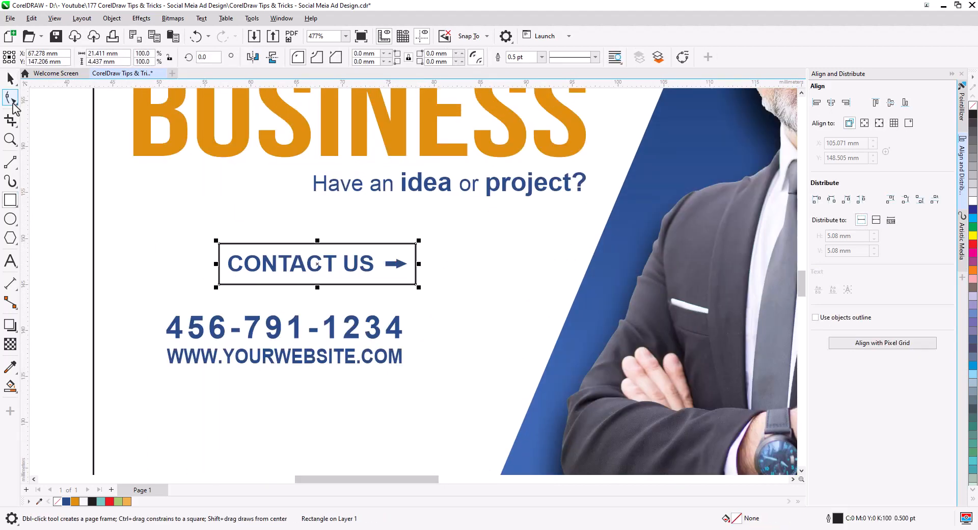
pyautogui.click(11, 282)
pyautogui.moveTo(373, 227); pyautogui.dragTo(374, 311)
pyautogui.click(10, 162)
pyautogui.press('space')
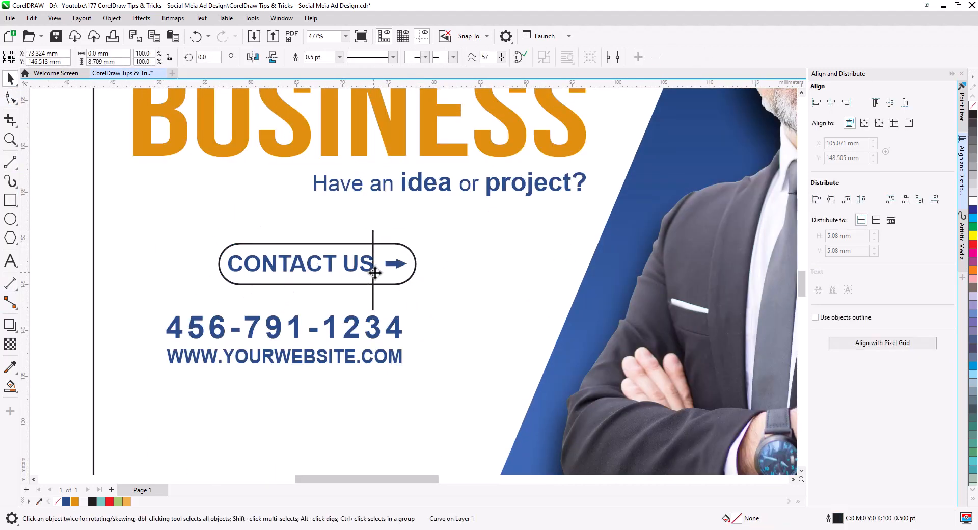
pyautogui.moveTo(374, 271); pyautogui.dragTo(379, 270)
# - Smart Fill both sections of the divided frame light green, cutting the "CONTACT US" text and arrow beforehand and pasting them back on top
pyautogui.scroll(2, 391, 270)
pyautogui.click(401, 261)
pyautogui.keyDown('shift'); pyautogui.click(374, 270); pyautogui.keyUp('shift')
pyautogui.keyDown('shift'); pyautogui.click(347, 272); pyautogui.keyUp('shift')
pyautogui.click(401, 256)
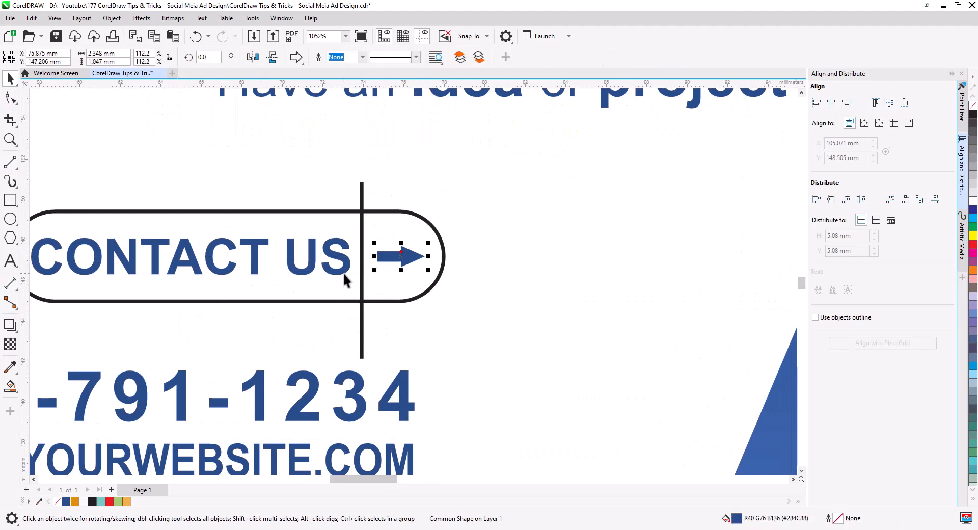
pyautogui.keyDown('shift'); pyautogui.click(343, 271); pyautogui.keyUp('shift')
pyautogui.hotkey('ctrl', 'x')
pyautogui.click(11, 386)
pyautogui.click(392, 265)
pyautogui.click(238, 289)
pyautogui.click(11, 79)
pyautogui.hotkey('ctrl', 'v')
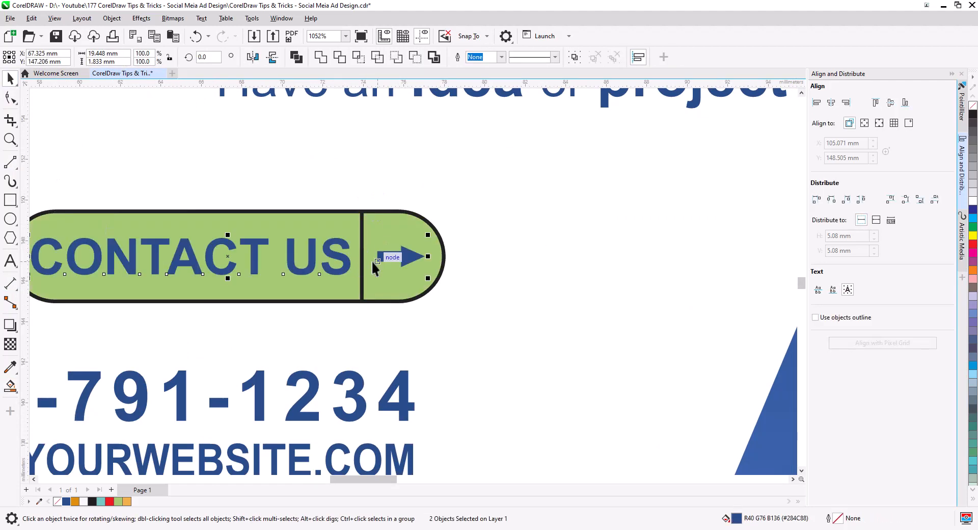
# - Color the "CONTACT US" text and its arrow white, and cut and paste the button pieces back in place
pyautogui.click(972, 202)
pyautogui.scroll(-2, 500, 256)
pyautogui.click(406, 246)
pyautogui.keyDown('shift'); pyautogui.click(442, 256); pyautogui.keyUp('shift')
pyautogui.hotkey('ctrl', 'x')
pyautogui.hotkey('ctrl', 'v')
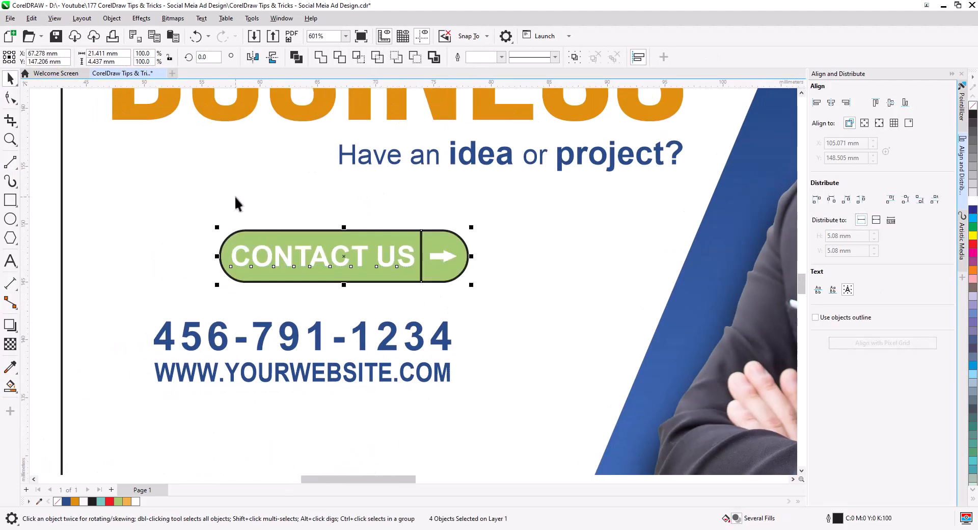
# - Fill the button's text section orange and its arrow section dark blue
pyautogui.click(238, 274)
pyautogui.click(76, 501)
pyautogui.click(445, 271)
pyautogui.click(65, 501)
# - Remove the outlines from all parts of the contact button and group them
pyautogui.moveTo(42, 189); pyautogui.dragTo(489, 302)
pyautogui.rightClick(57, 501)
pyautogui.hotkey('ctrl', 'g')
# - Center the contact button horizontally with the phone number and move it closer to the number
pyautogui.keyDown('shift'); pyautogui.click(389, 332); pyautogui.keyUp('shift')
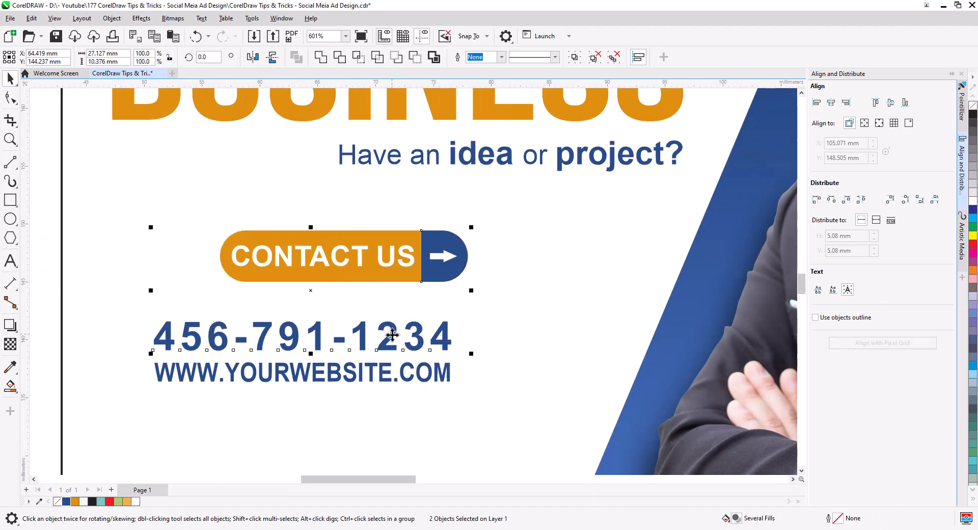
pyautogui.press('c')
pyautogui.moveTo(306, 280); pyautogui.dragTo(307, 306)
# - Nudge the contact button, phone number and website together slightly further down from the headline
pyautogui.scroll(-4, 345, 168)
pyautogui.moveTo(225, 181); pyautogui.dragTo(408, 262)
pyautogui.press('Down')
pyautogui.press('Down')
pyautogui.press('Down')
pyautogui.press('Down')
pyautogui.press('Down')
pyautogui.press('Down')
pyautogui.press('Down')
pyautogui.press('Down')
pyautogui.press('Down')
pyautogui.press('Down')
pyautogui.press('Down')
pyautogui.press('Down')
pyautogui.press('Down')
pyautogui.press('Down')
pyautogui.press('Down')
pyautogui.press('Down')
pyautogui.press('Down')
pyautogui.press('Down')
pyautogui.press('Down')
pyautogui.press('Down')
# - Fill the ad's square frame with the very light off-white tint from the document colors
pyautogui.scroll(2, 379, 415)
pyautogui.click(245, 439)
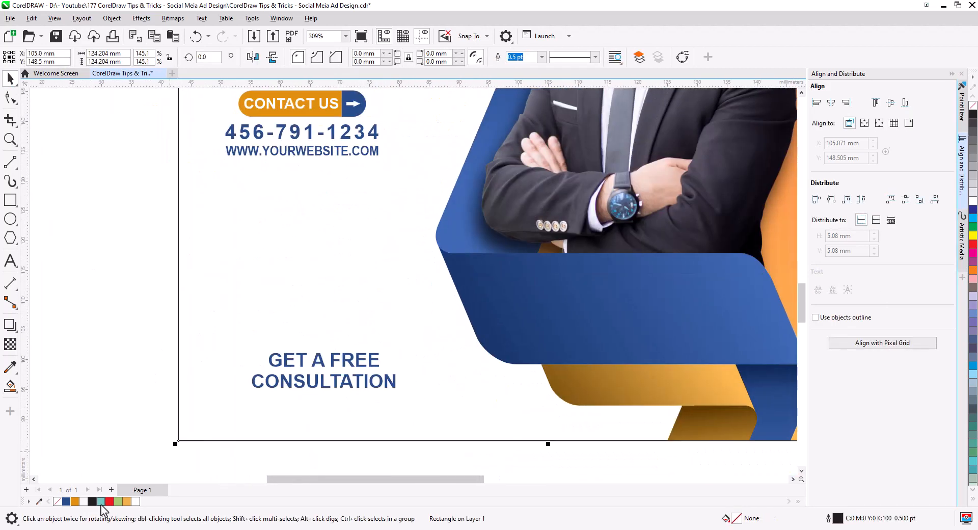
pyautogui.click(84, 501)
pyautogui.click(103, 317)
# - Sketch a closed freehand bent arrow about 10 × 17 mm, pointing down at the "GET A FREE CONSULTATION" text
pyautogui.press('F5')
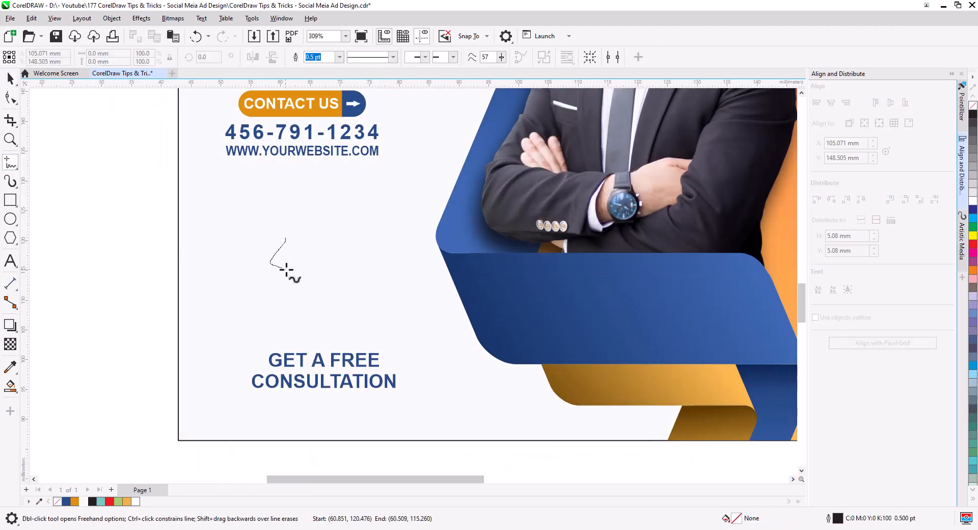
pyautogui.moveTo(320, 276); pyautogui.dragTo(285, 238)
# - Refine the nodes of the freehand arrow's head and shaft, and color its outline dark blue (#284C88)
pyautogui.click(10, 98)
pyautogui.scroll(3, 310, 333)
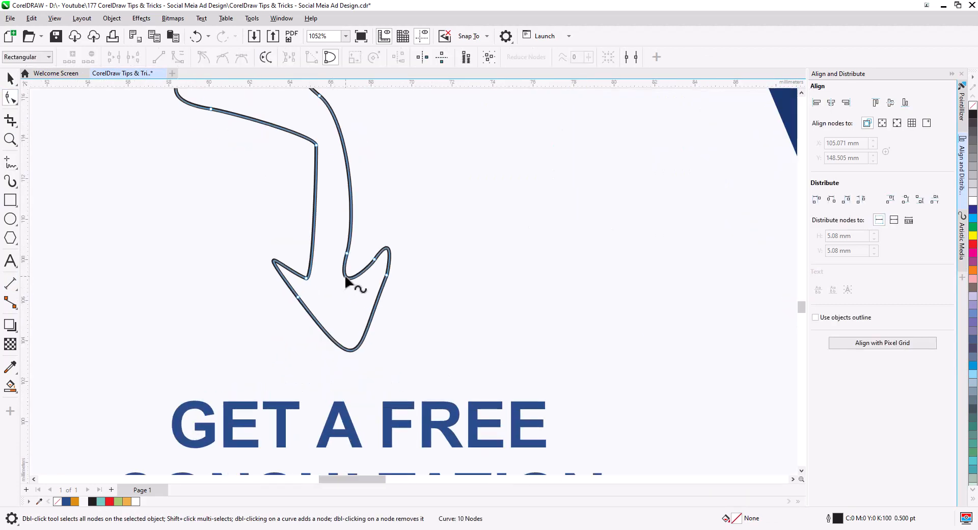
pyautogui.doubleClick(390, 249)
pyautogui.doubleClick(386, 274)
pyautogui.hotkey('ctrl', 'z')
pyautogui.moveTo(386, 274); pyautogui.dragTo(381, 285)
pyautogui.moveTo(307, 278); pyautogui.dragTo(324, 276)
pyautogui.doubleClick(340, 135)
pyautogui.moveTo(340, 135); pyautogui.dragTo(344, 131)
pyautogui.moveTo(349, 172); pyautogui.dragTo(347, 175)
pyautogui.scroll(-2, 351, 276)
pyautogui.press('space')
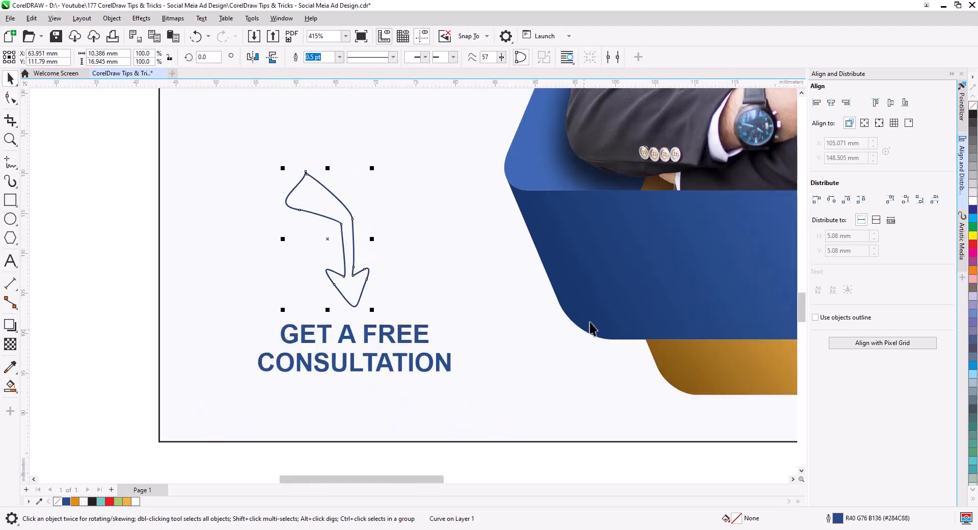
pyautogui.click(345, 35)
pyautogui.click(327, 73)
pyautogui.scroll(-1, 313, 409)
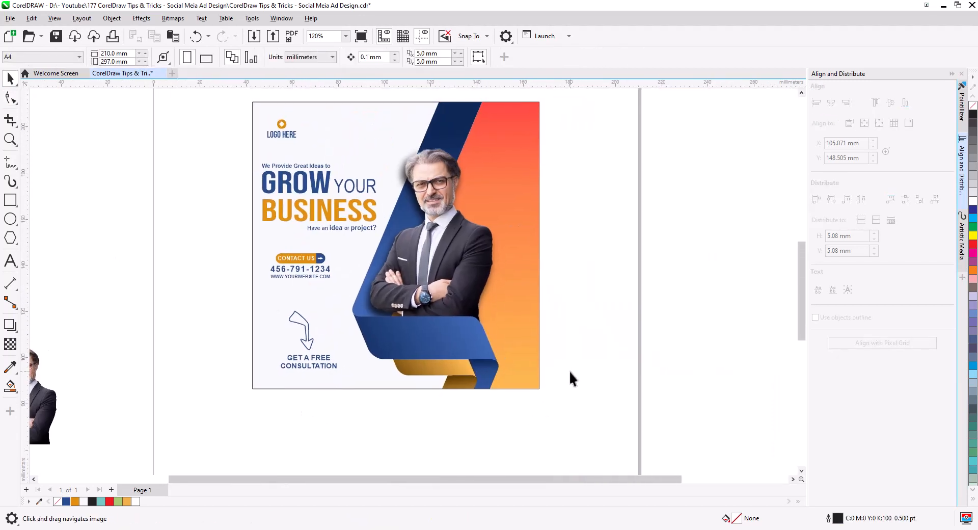
pyautogui.hotkey('ctrl', 'a')
pyautogui.press('Escape')
pyautogui.scroll(1, 558, 258)
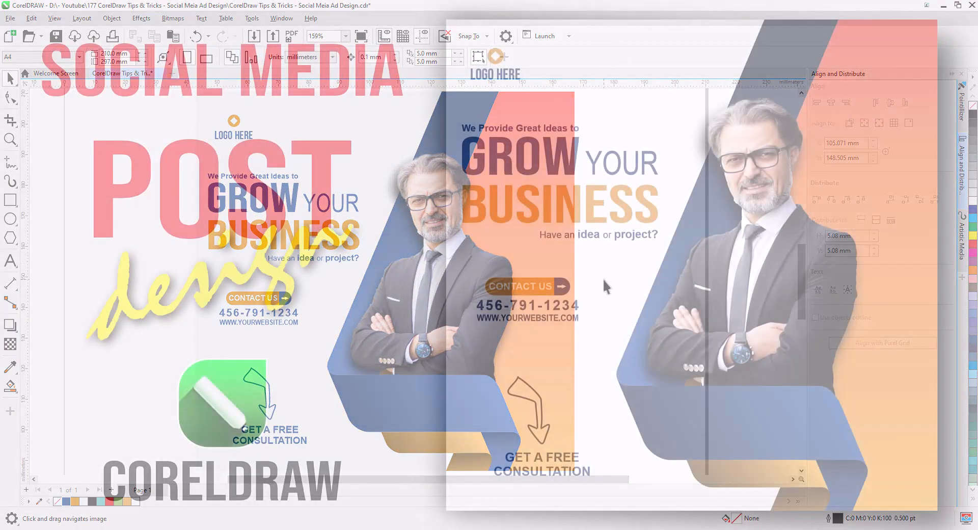